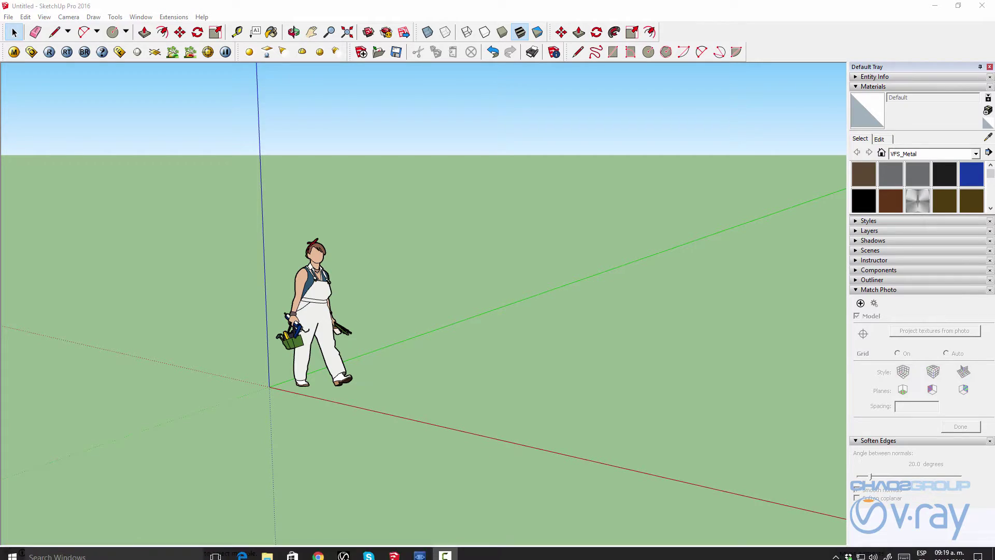
Switch to Pdplayer and review the _MG_0536.png backplate and the HDR road panorama, raising the panorama's exposure to +3.05
{"action": "left_click", "coordinate": [413, 551]}
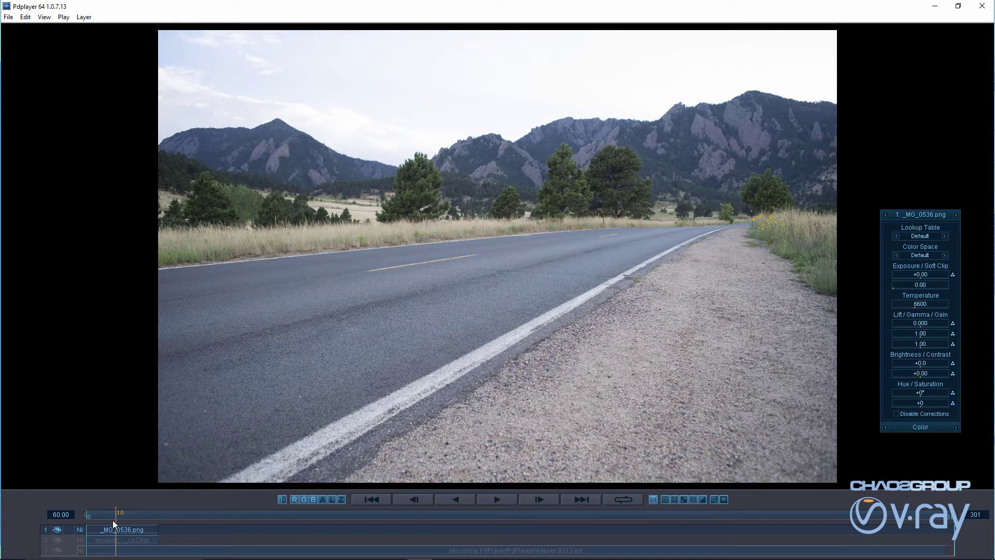
{"action": "left_click", "coordinate": [57, 530]}
{"action": "left_click", "coordinate": [57, 540]}
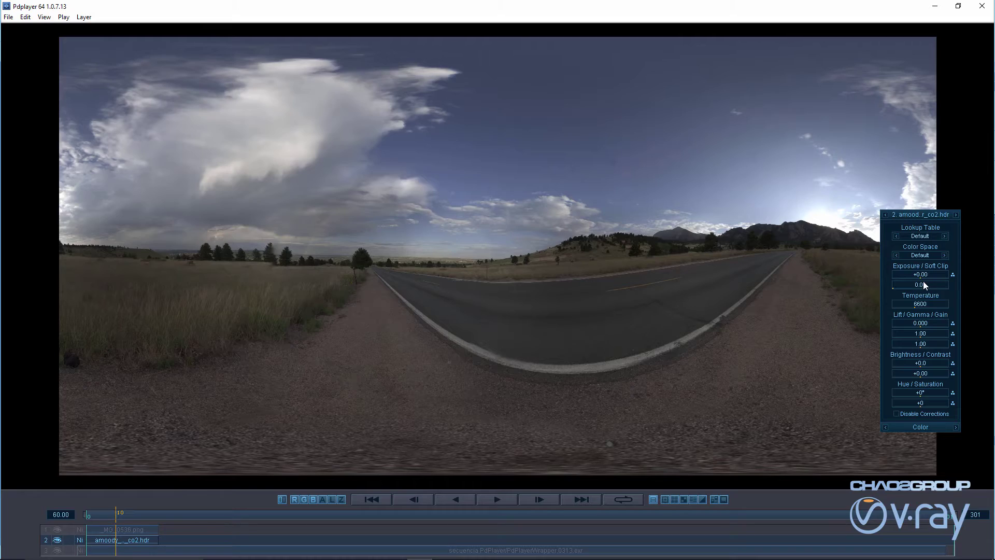
{"action": "left_click_drag", "start_coordinate": [920, 278], "coordinate": [952, 280]}
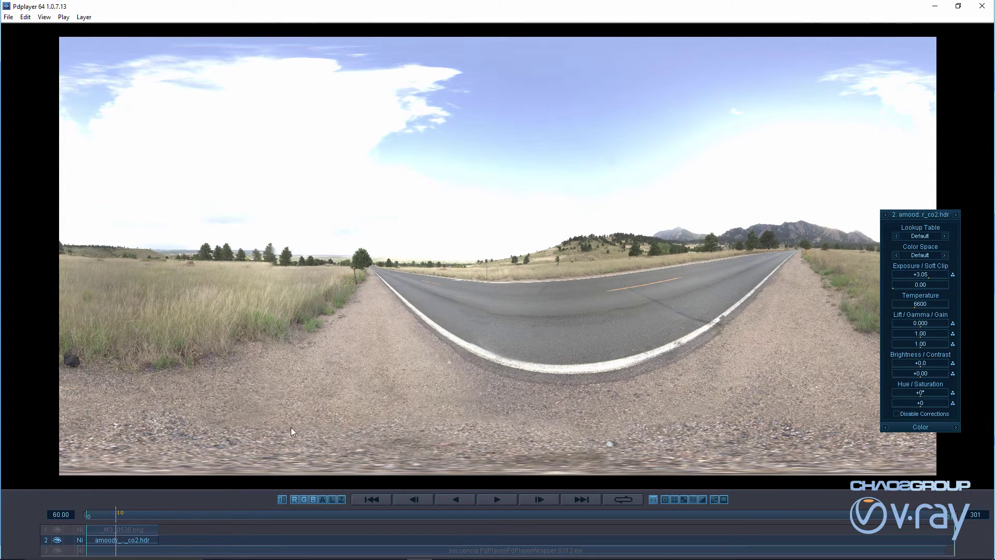
{"action": "left_click", "coordinate": [57, 540]}
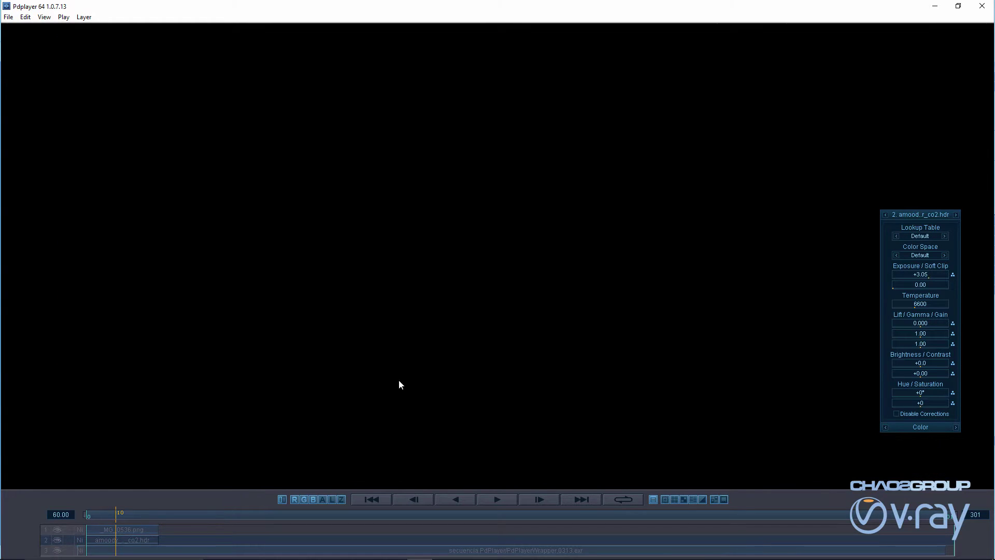
{"action": "left_click", "coordinate": [59, 530]}
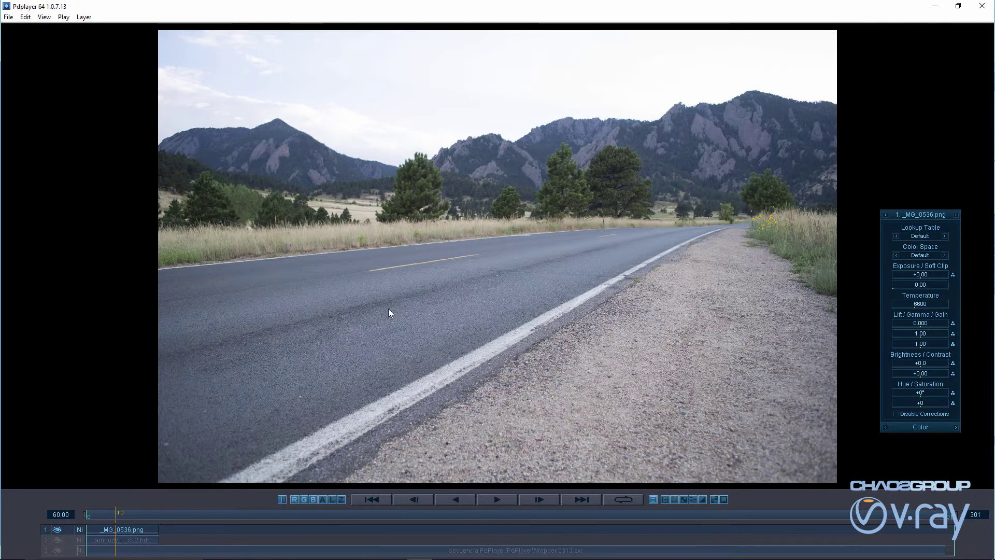
{"action": "mouse_move", "coordinate": [479, 269]}
Review the rendered car sequence by playing it and scrubbing to frame 204, and return to SketchUp
{"action": "left_click", "coordinate": [58, 550]}
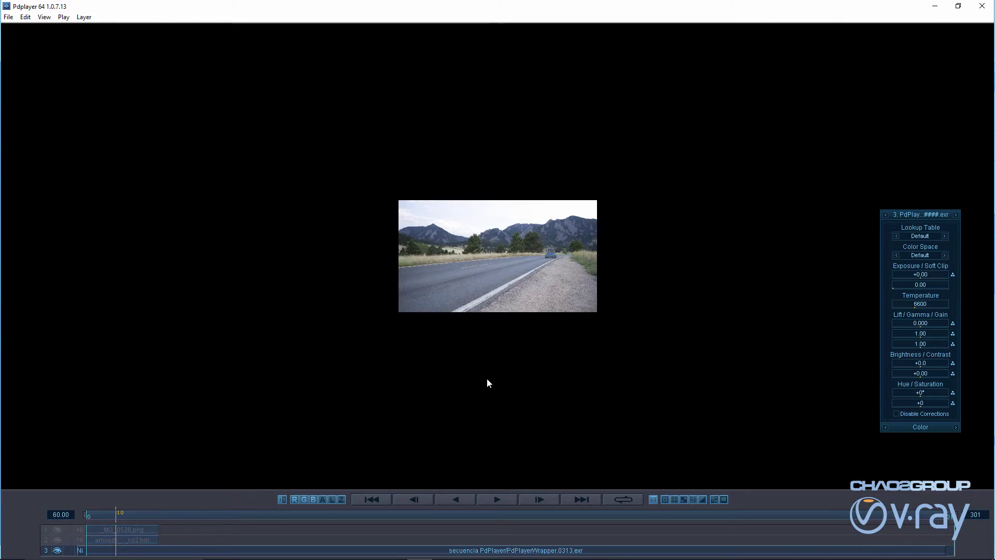
{"action": "scroll", "coordinate": [495, 374], "scroll_direction": "up", "scroll_amount": 4}
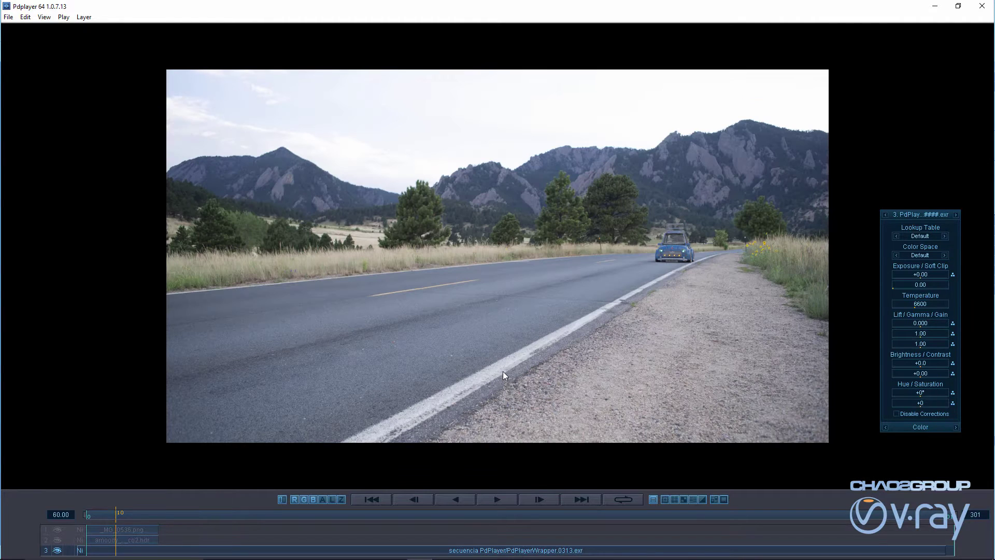
{"action": "key", "text": "space"}
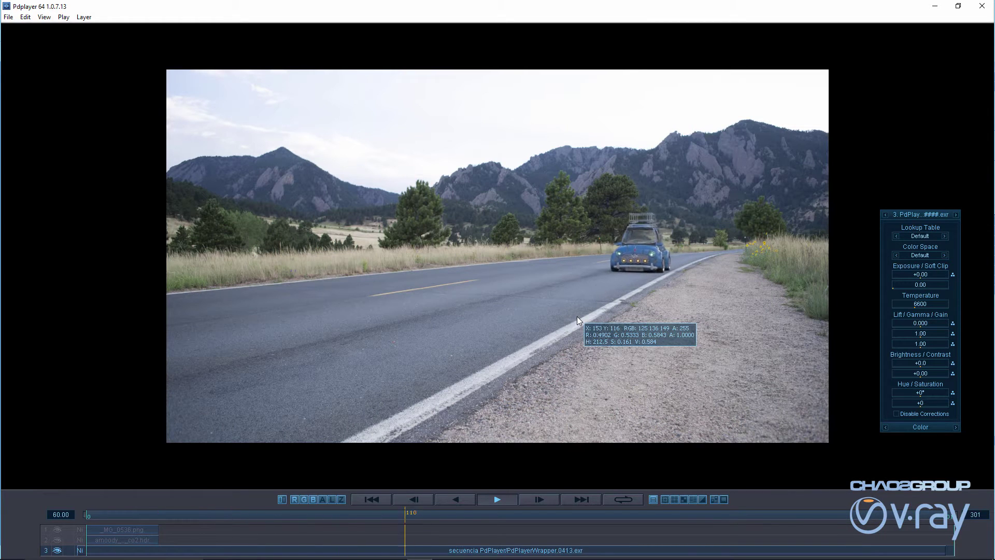
{"action": "key", "text": "space"}
{"action": "left_click_drag", "start_coordinate": [422, 514], "coordinate": [674, 505]}
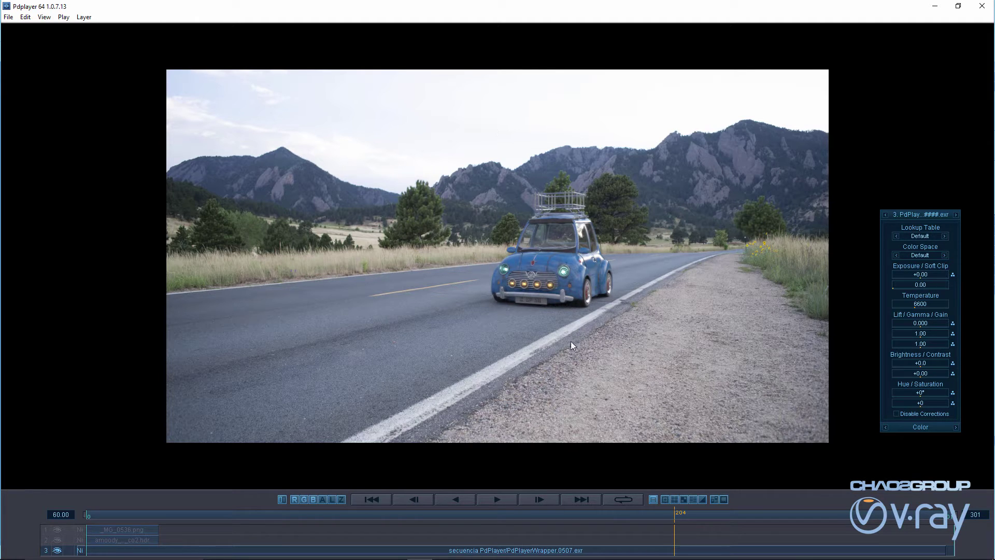
{"action": "left_click", "coordinate": [934, 5]}
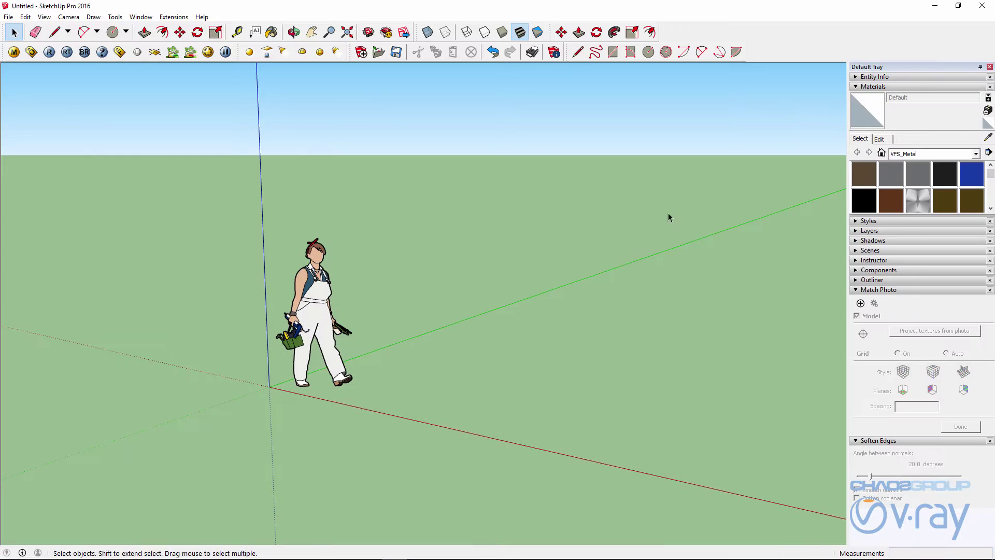
Delete the default person figure and all materials stored in the model
{"action": "left_click_drag", "start_coordinate": [216, 208], "coordinate": [367, 397]}
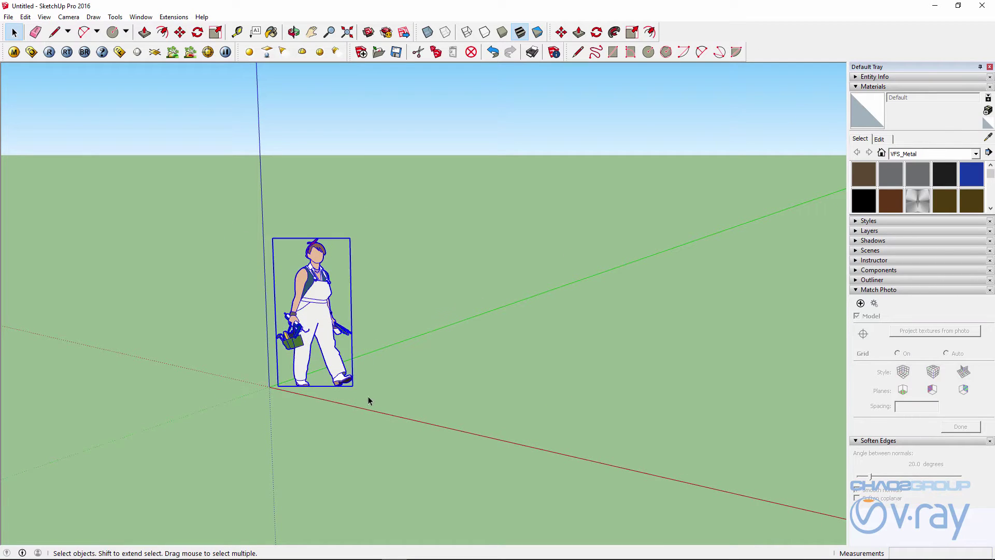
{"action": "key", "text": "Delete"}
{"action": "left_click", "coordinate": [881, 153]}
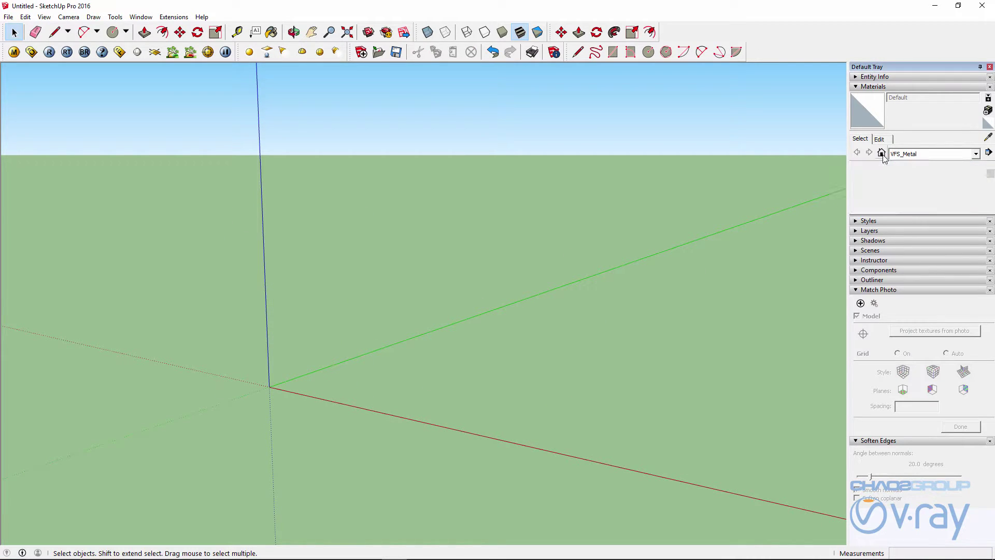
{"action": "left_click", "coordinate": [989, 152]}
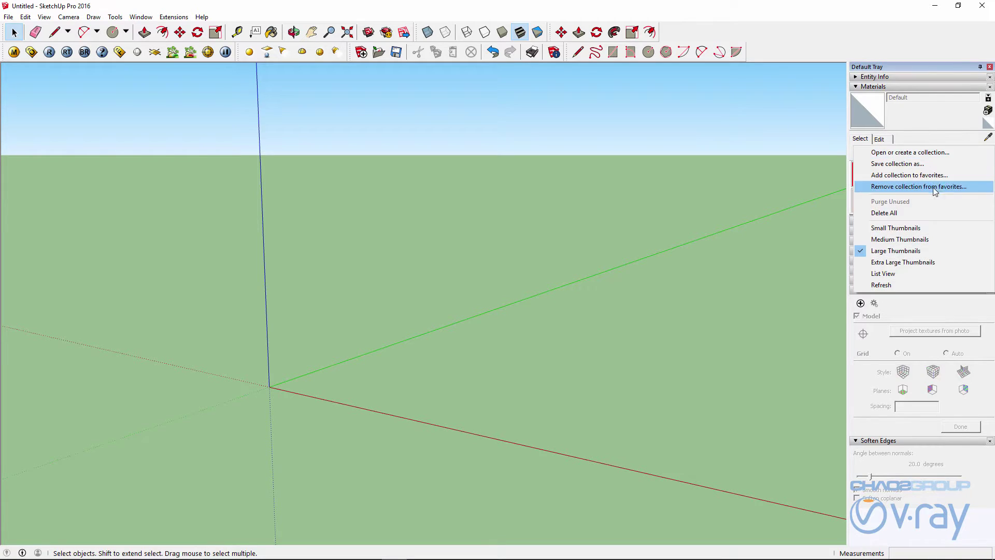
{"action": "left_click", "coordinate": [883, 211]}
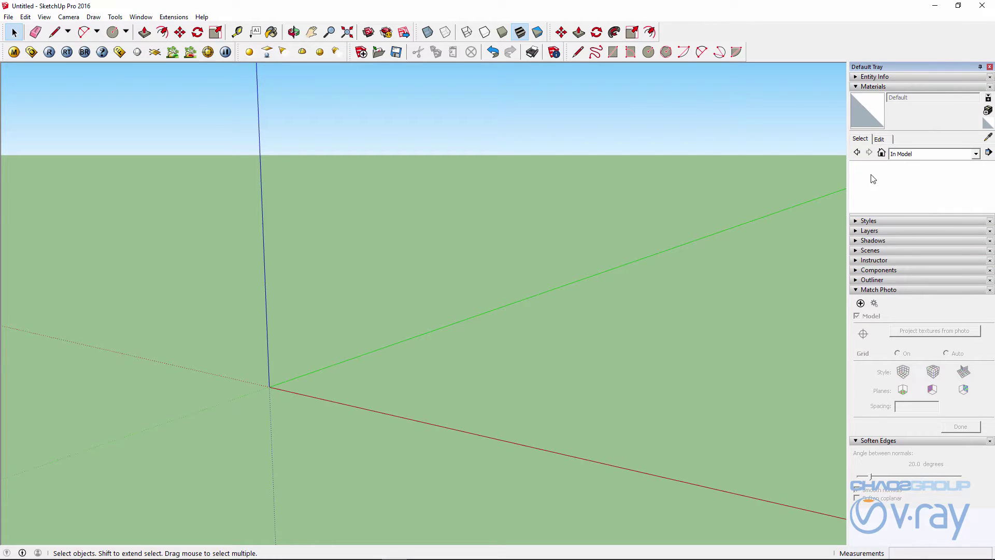
Check the V-Ray material editor for remaining scene materials and close it
{"action": "left_click", "coordinate": [14, 52]}
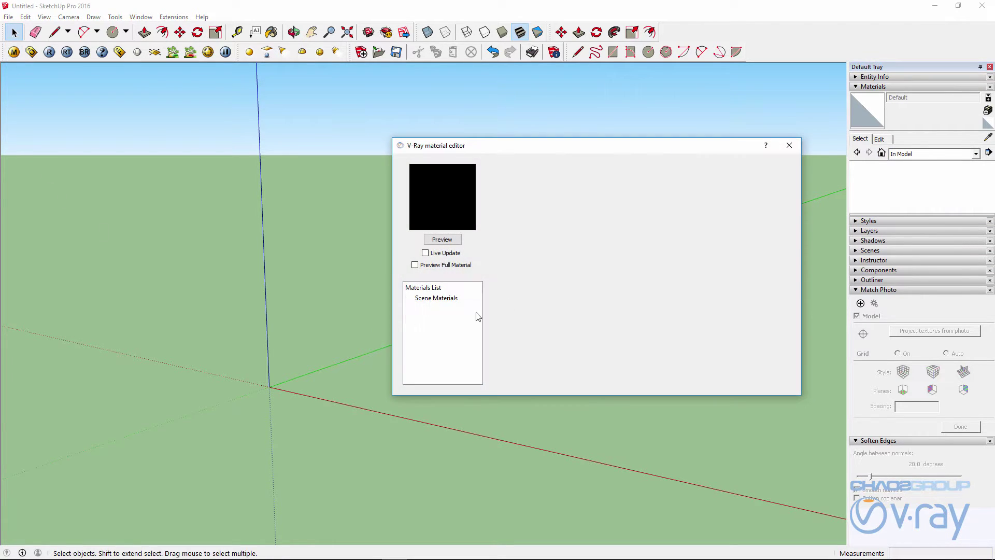
{"action": "left_click_drag", "start_coordinate": [580, 150], "coordinate": [267, 149]}
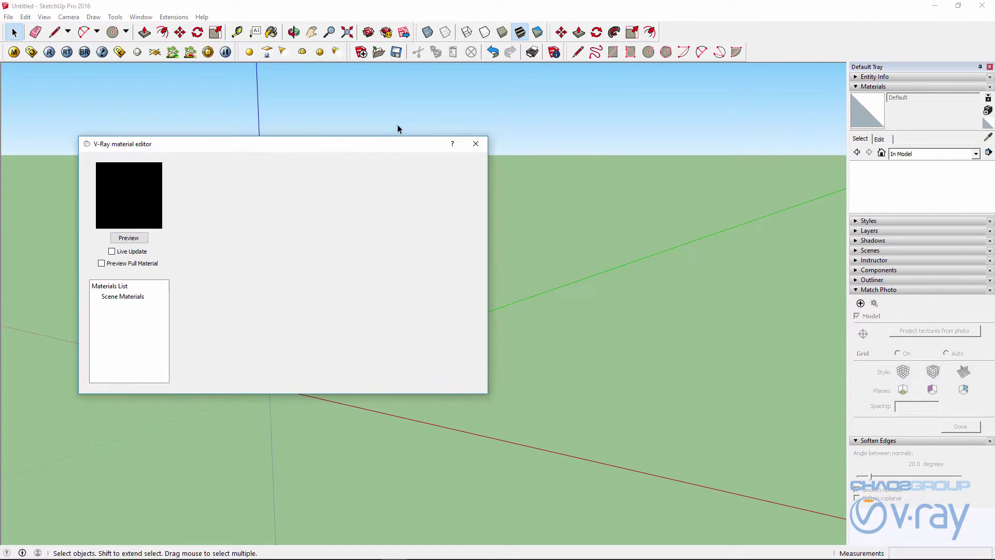
{"action": "left_click", "coordinate": [475, 144]}
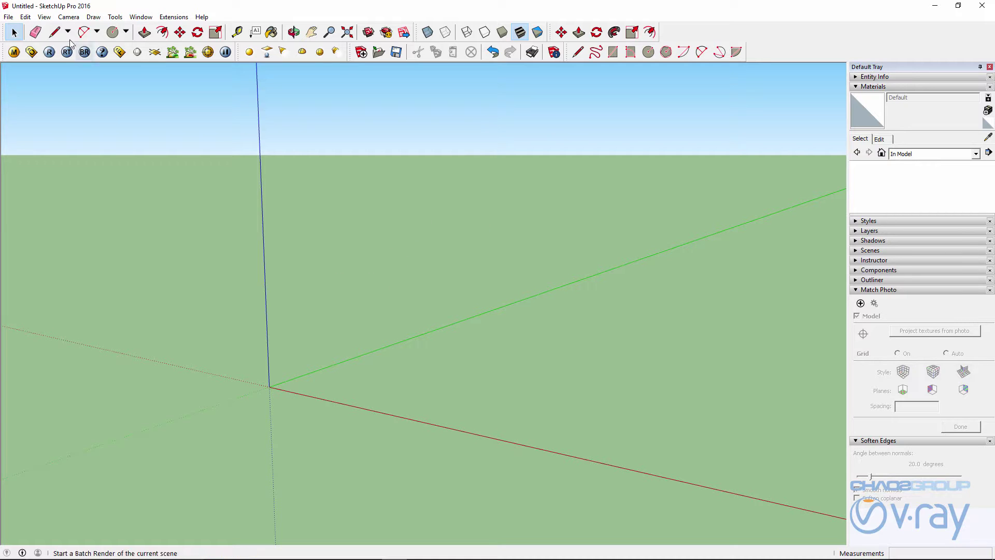
Import the image _MG_0536 from the background folder as a new matched photo
{"action": "left_click", "coordinate": [8, 16]}
{"action": "left_click", "coordinate": [42, 163]}
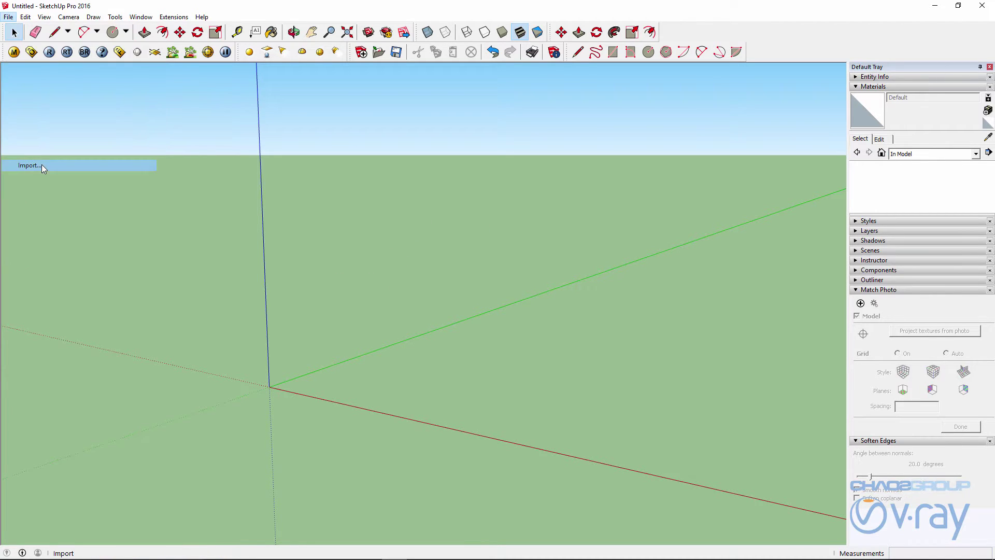
{"action": "left_click", "coordinate": [234, 119]}
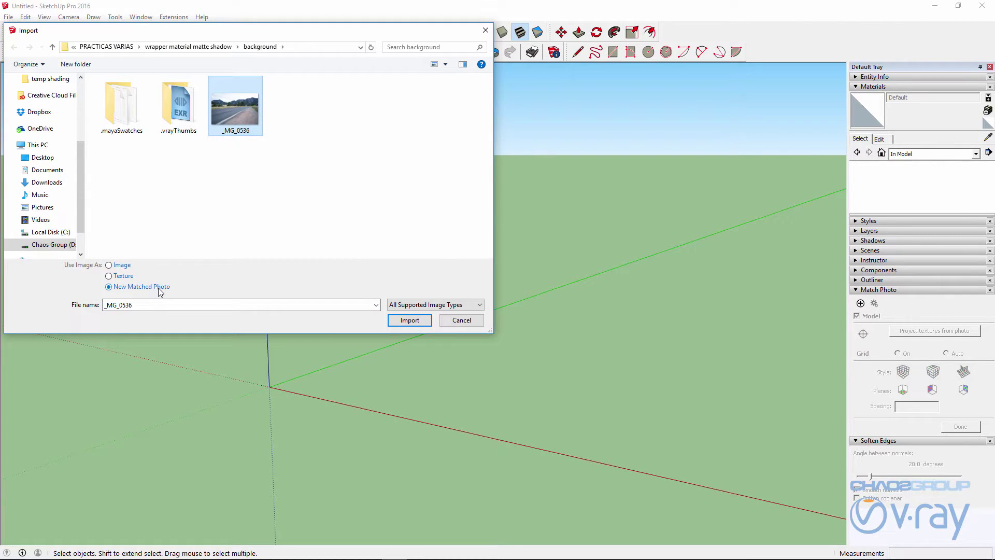
{"action": "left_click", "coordinate": [409, 320]}
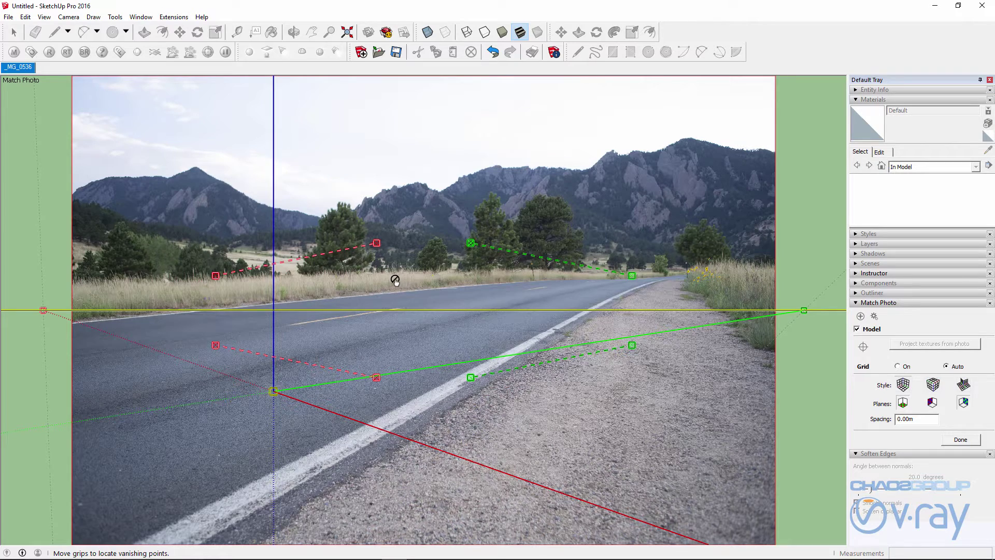
Place the two red vanishing lines across the road, one near the yellow centre marking and one in the near foreground
{"action": "left_click_drag", "start_coordinate": [308, 259], "coordinate": [509, 333]}
{"action": "left_click_drag", "start_coordinate": [417, 328], "coordinate": [293, 321]}
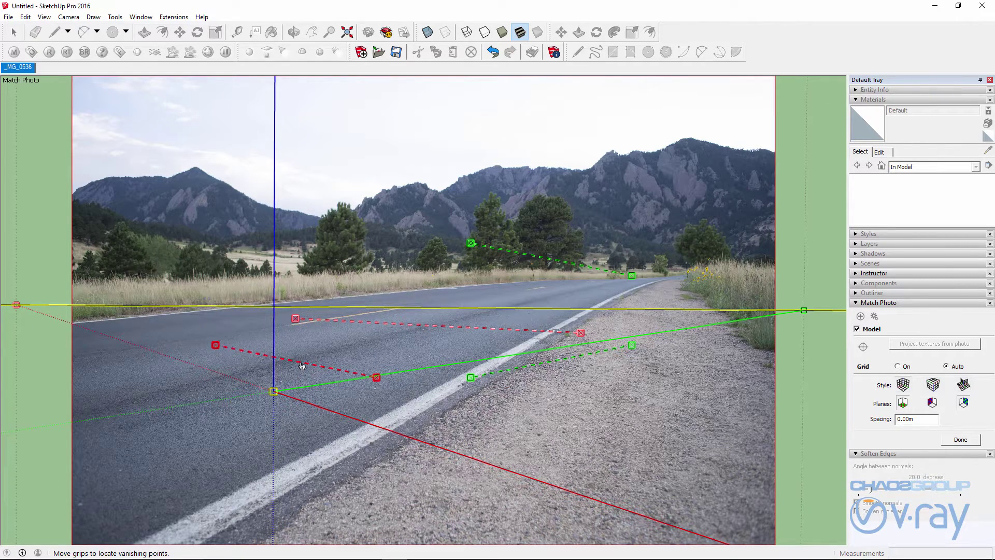
{"action": "left_click_drag", "start_coordinate": [302, 365], "coordinate": [202, 486]}
{"action": "left_click_drag", "start_coordinate": [138, 424], "coordinate": [9, 443]}
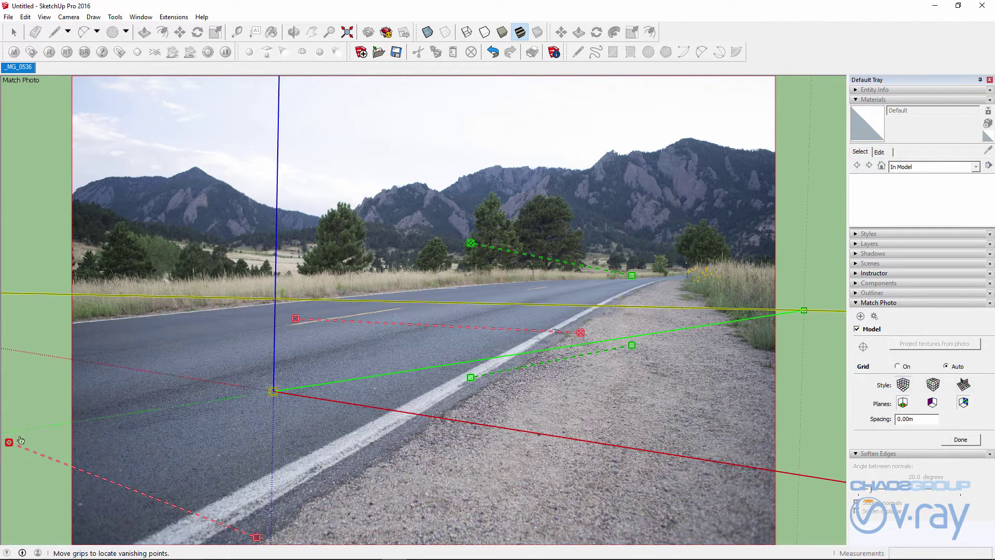
Align the two green vanishing lines with the road's far edge and the outer side of the near white edge line
{"action": "left_click_drag", "start_coordinate": [552, 260], "coordinate": [198, 318]}
{"action": "left_click_drag", "start_coordinate": [278, 317], "coordinate": [311, 300]}
{"action": "left_click_drag", "start_coordinate": [548, 365], "coordinate": [382, 460]}
{"action": "left_click_drag", "start_coordinate": [469, 439], "coordinate": [476, 379]}
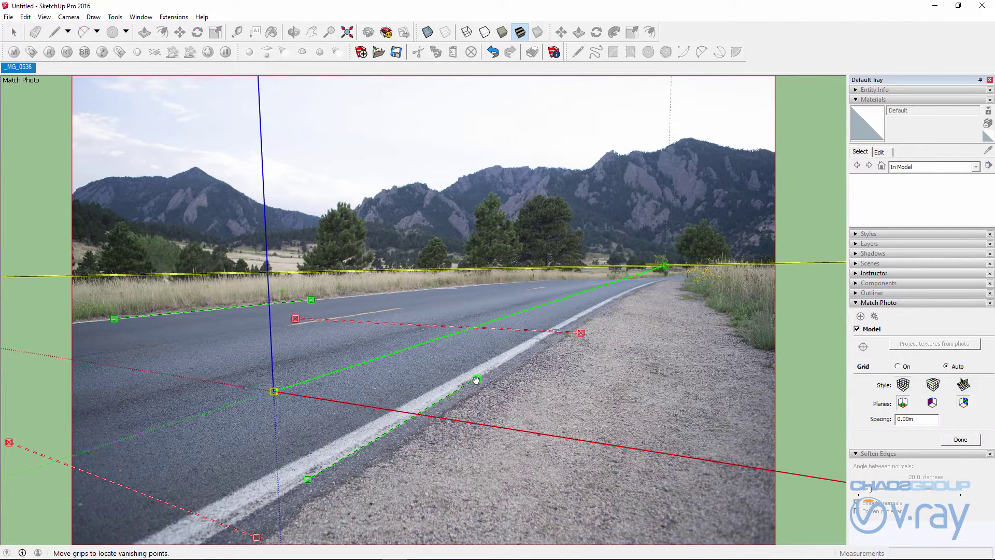
Move the axis origin to the middle of the road, lower the green vanishing point to the road's far end, and finish the photo match
{"action": "left_click_drag", "start_coordinate": [273, 392], "coordinate": [344, 340]}
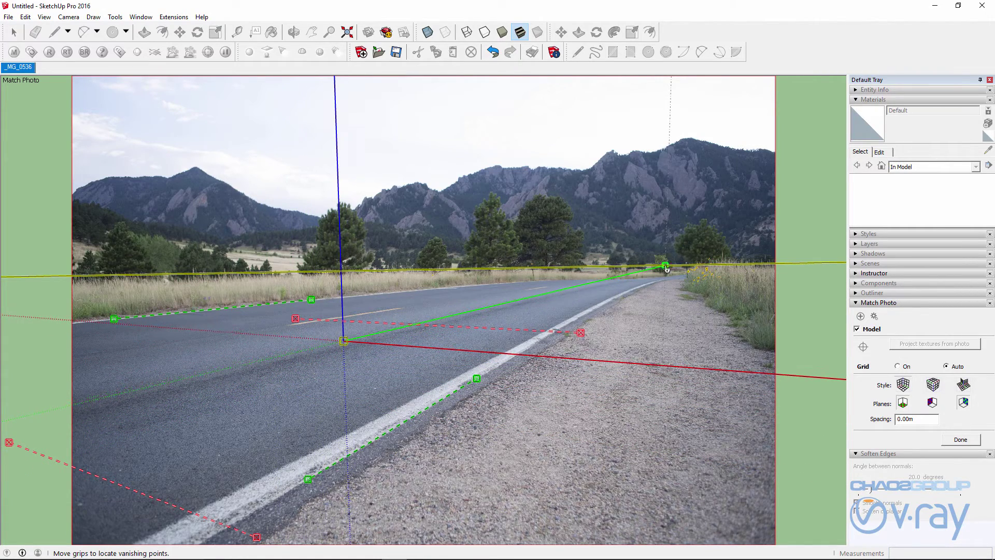
{"action": "left_click_drag", "start_coordinate": [665, 265], "coordinate": [648, 286]}
{"action": "left_click_drag", "start_coordinate": [344, 341], "coordinate": [343, 338]}
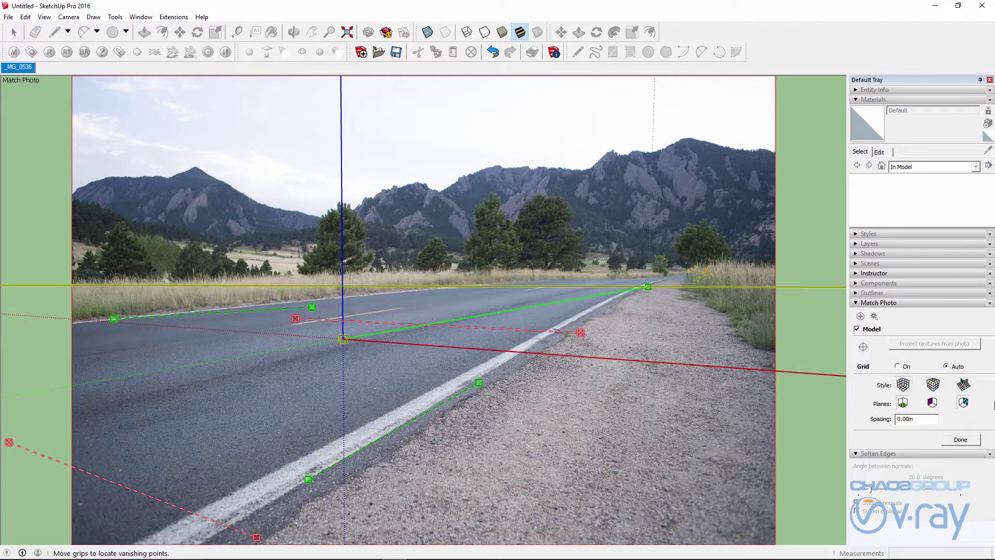
{"action": "left_click", "coordinate": [962, 440]}
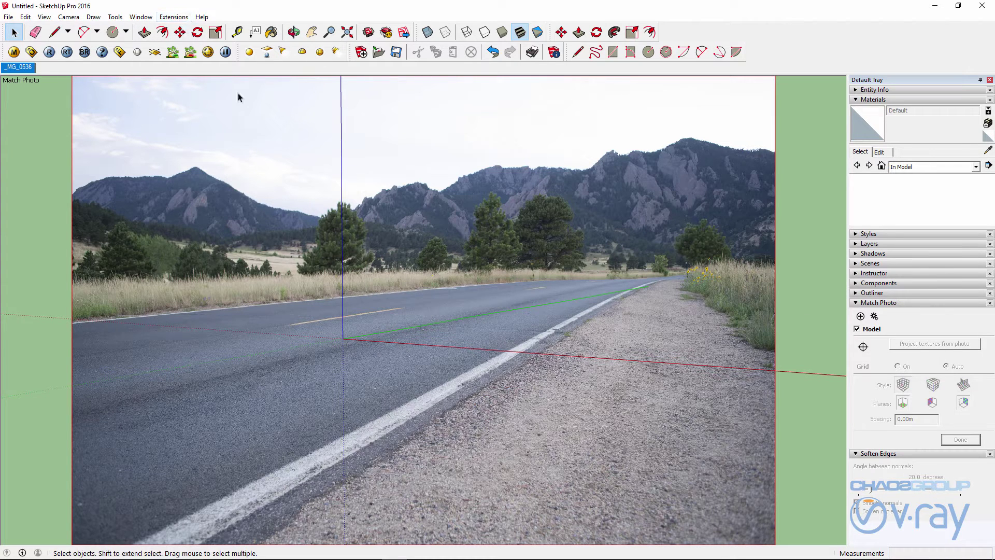
Draw a horizontal circle of about 0.51 m radius at the origin and a vertical circle of about 0.44 m radius standing above it
{"action": "left_click", "coordinate": [648, 52]}
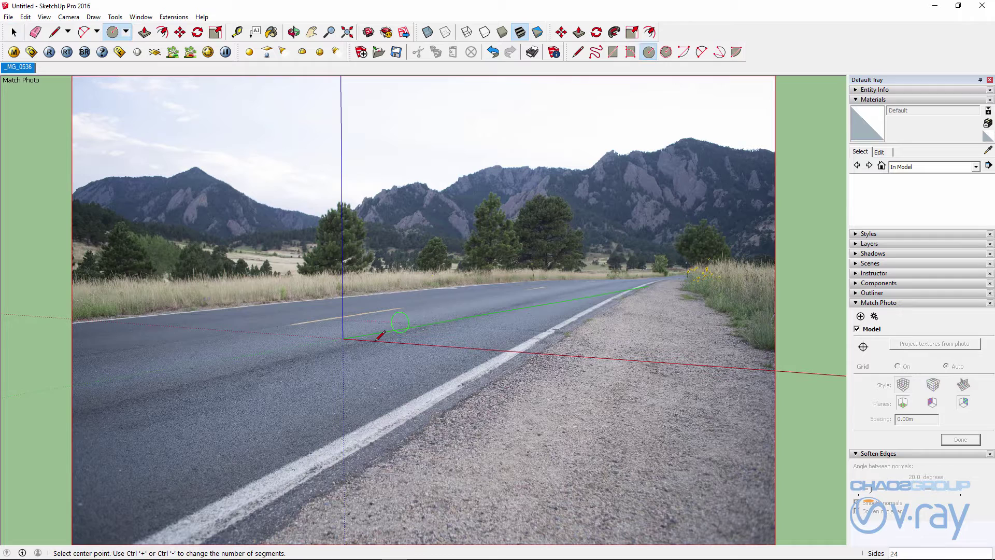
{"action": "left_click", "coordinate": [342, 338]}
{"action": "left_click", "coordinate": [386, 339]}
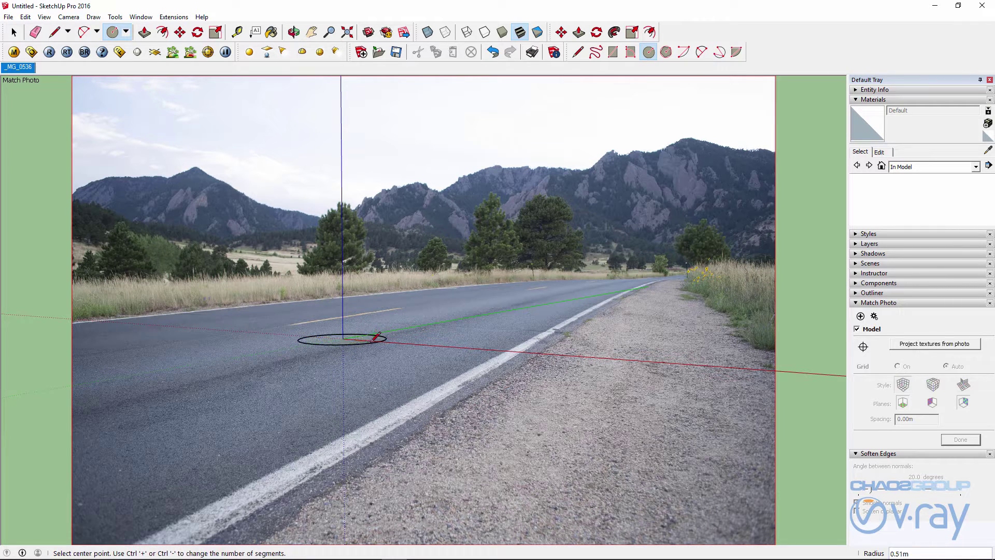
{"action": "left_click", "coordinate": [342, 300]}
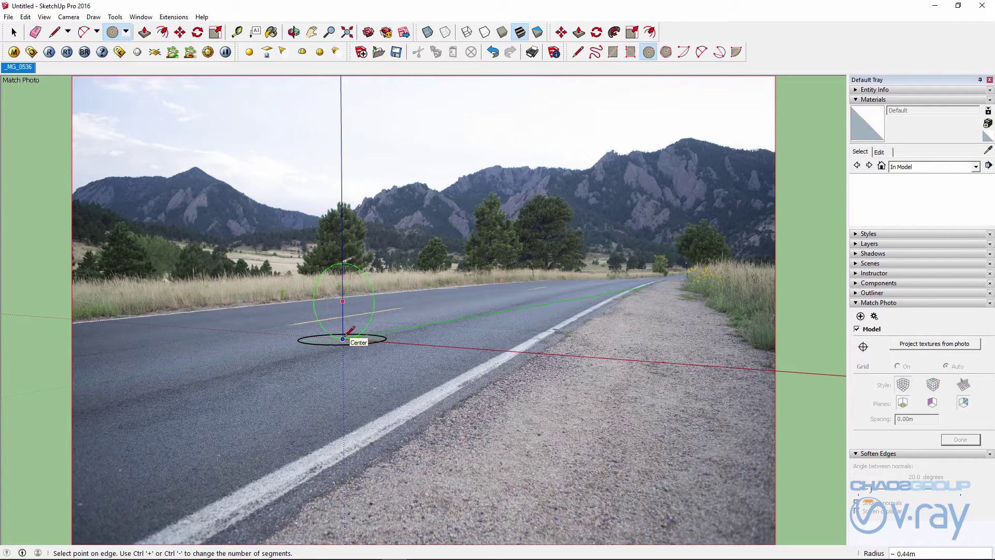
{"action": "left_click", "coordinate": [343, 338]}
Sweep the vertical circle around the horizontal one with Follow Me to form a sphere, and delete the flat guide circle
{"action": "left_click", "coordinate": [614, 32]}
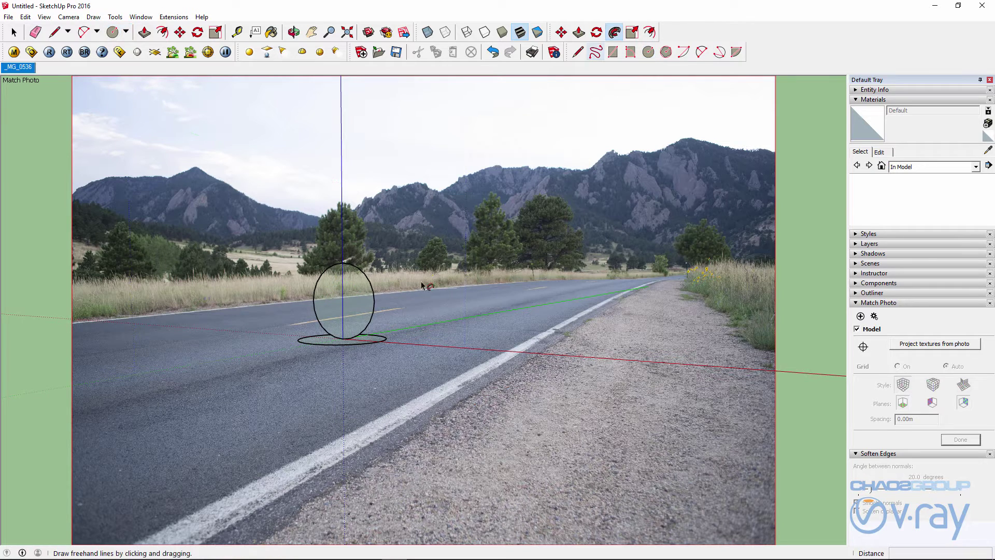
{"action": "left_click_drag", "start_coordinate": [365, 300], "coordinate": [417, 376]}
{"action": "key", "text": "space"}
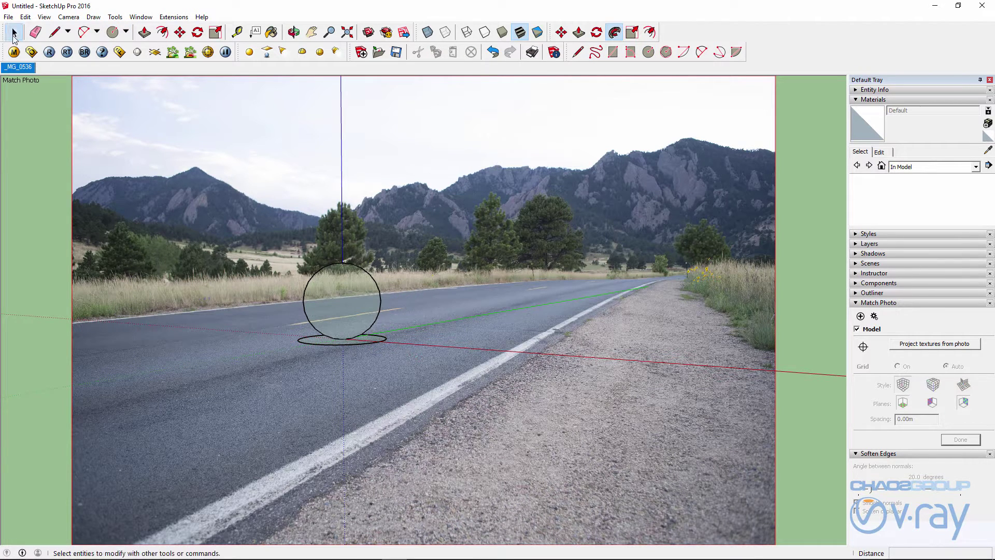
{"action": "left_click", "coordinate": [375, 343]}
{"action": "key", "text": "Delete"}
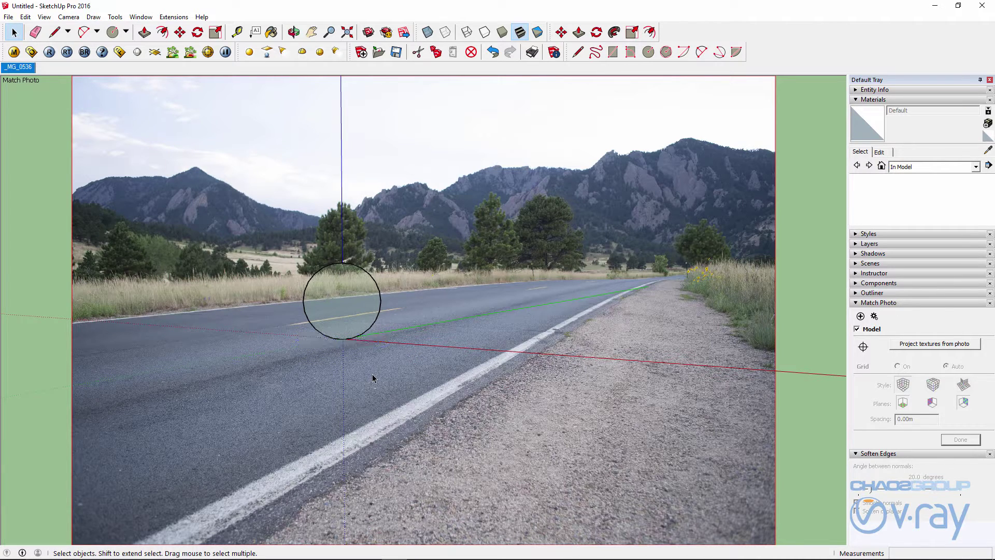
Group all of the sphere's geometry and start a V-Ray render of the scene
{"action": "left_click", "coordinate": [363, 296]}
{"action": "triple_click", "coordinate": [364, 292]}
{"action": "right_click", "coordinate": [363, 292]}
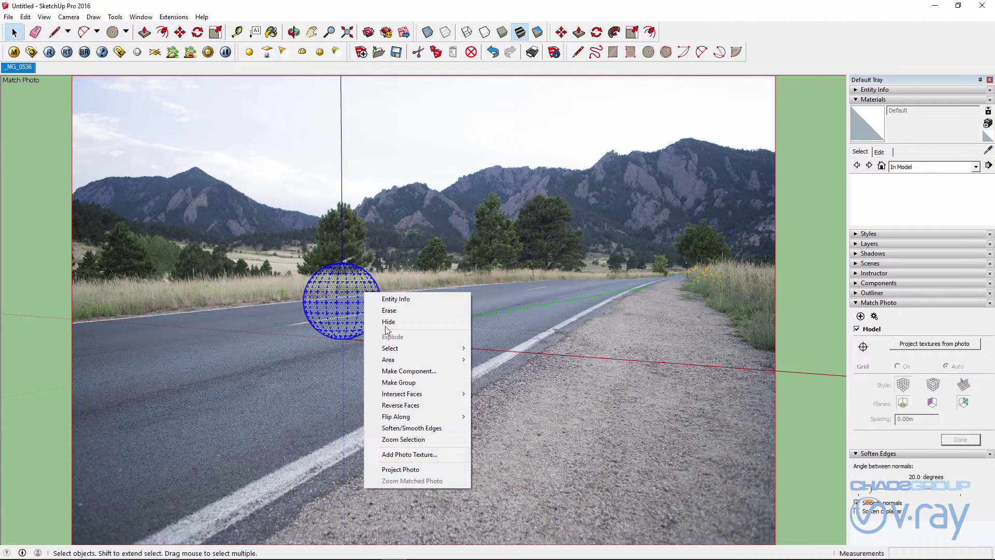
{"action": "left_click", "coordinate": [421, 383]}
{"action": "left_click", "coordinate": [446, 279]}
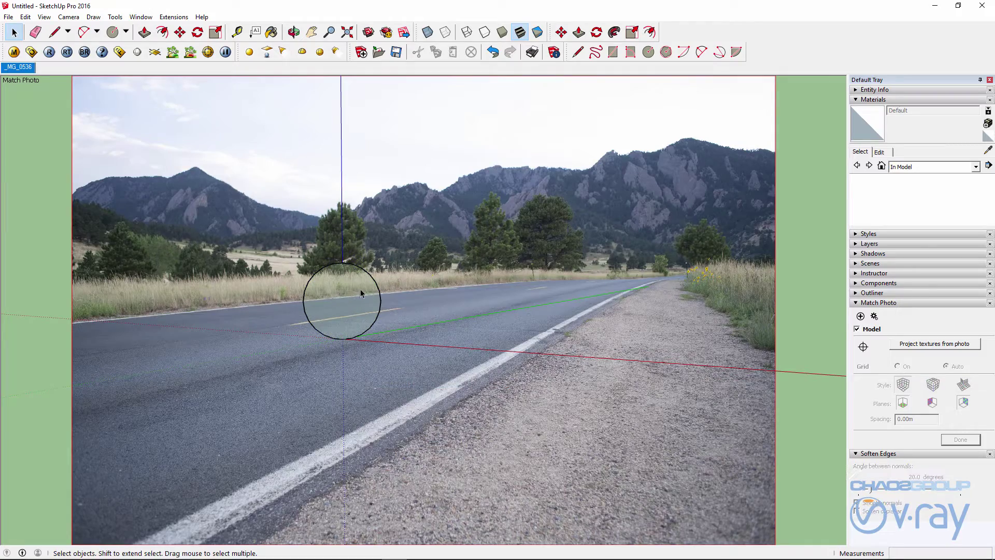
{"action": "left_click", "coordinate": [53, 53]}
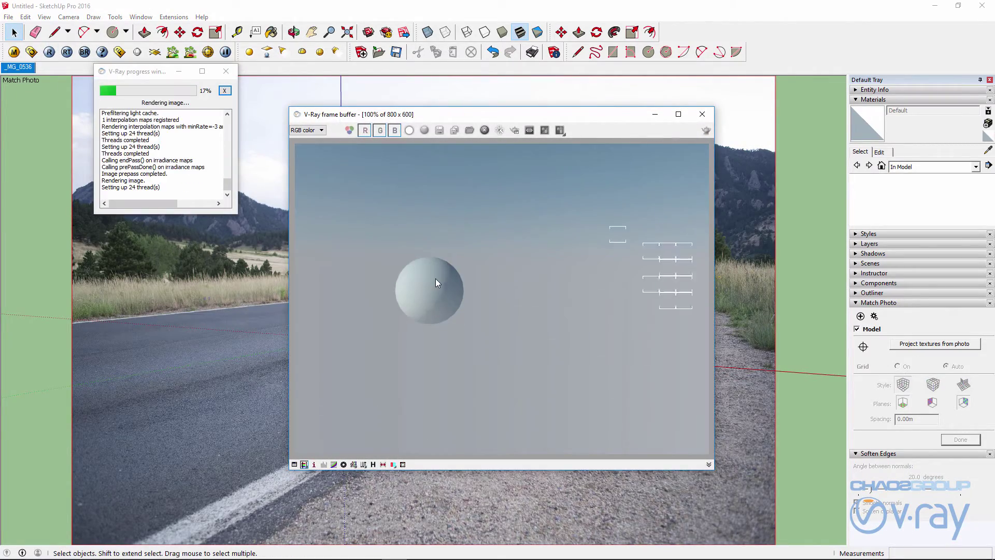
Close the finished render's windows and turn off the GI skylight in the V-Ray environment options
{"action": "left_click", "coordinate": [701, 114]}
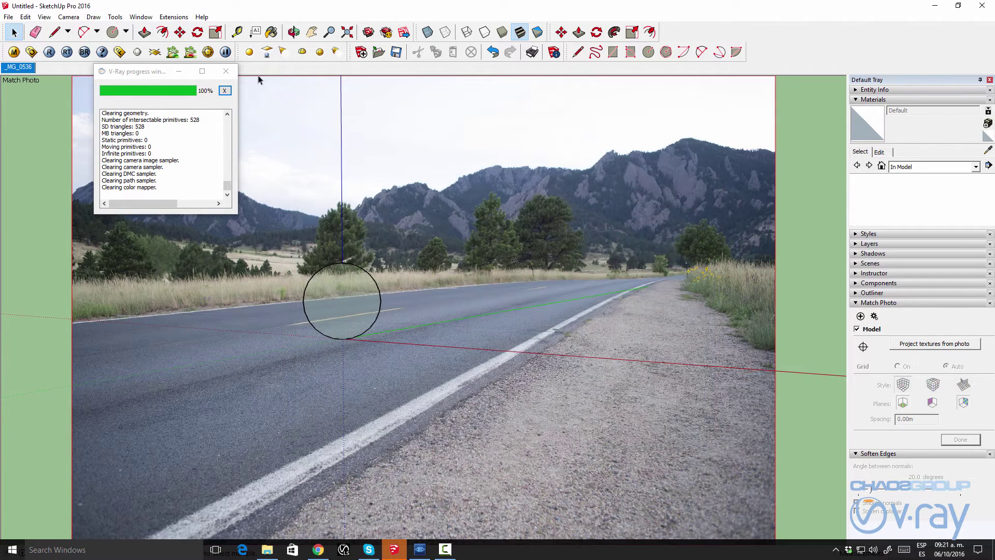
{"action": "left_click", "coordinate": [228, 74]}
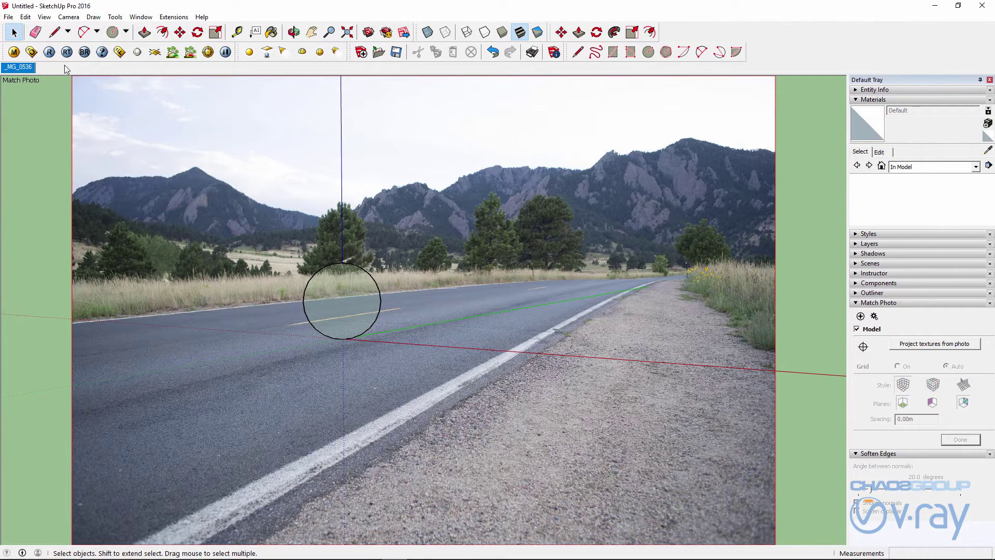
{"action": "left_click", "coordinate": [31, 52]}
{"action": "left_click", "coordinate": [777, 193]}
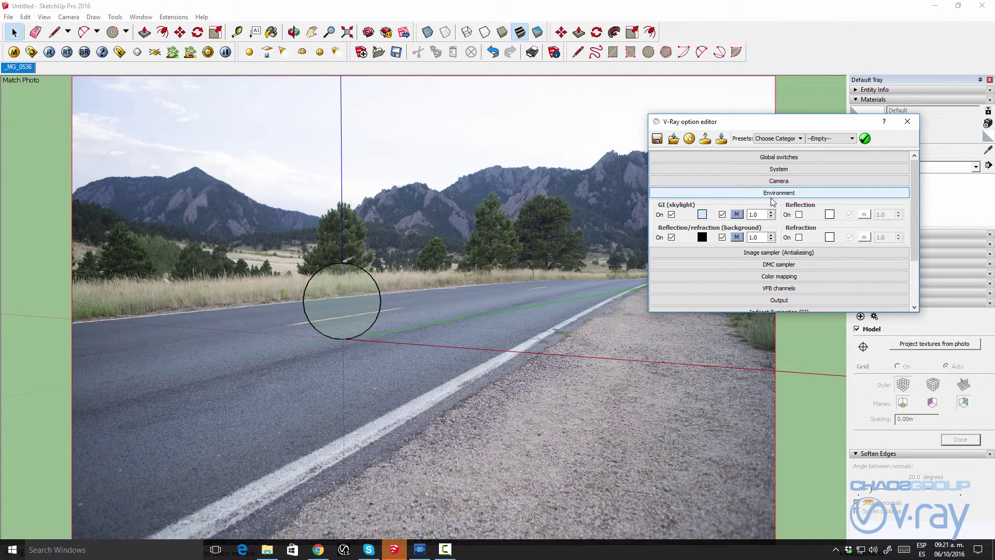
{"action": "left_click", "coordinate": [671, 215]}
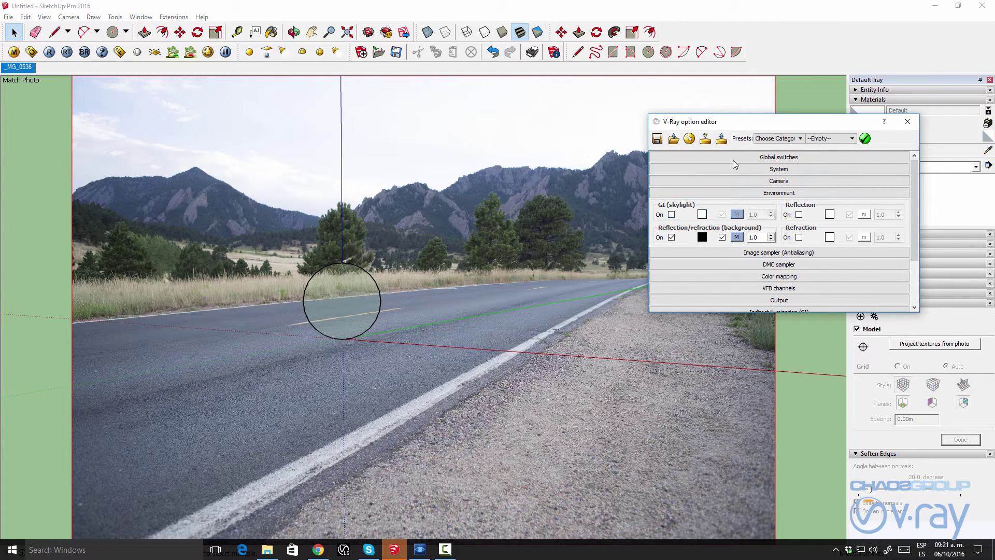
Replace the sky texture of the reflection/refraction background with a TexBitmap that loads the _MG_0536 photo
{"action": "left_click_drag", "start_coordinate": [751, 122], "coordinate": [683, 144]}
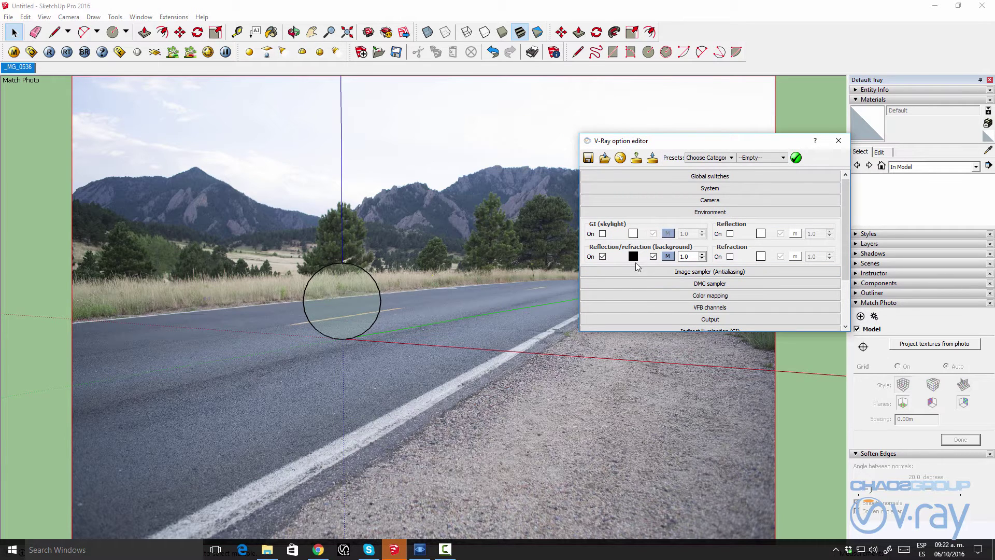
{"action": "left_click", "coordinate": [667, 257]}
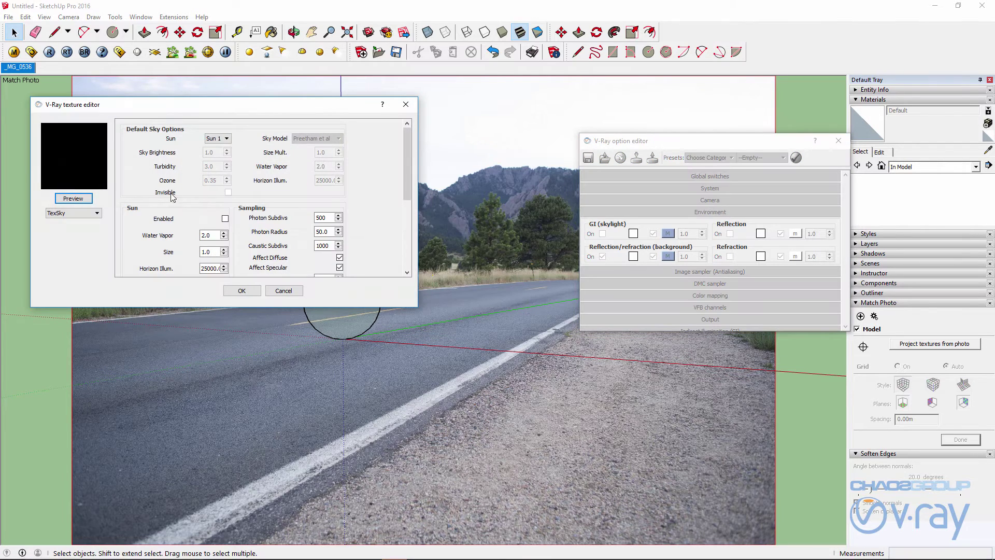
{"action": "left_click", "coordinate": [92, 217]}
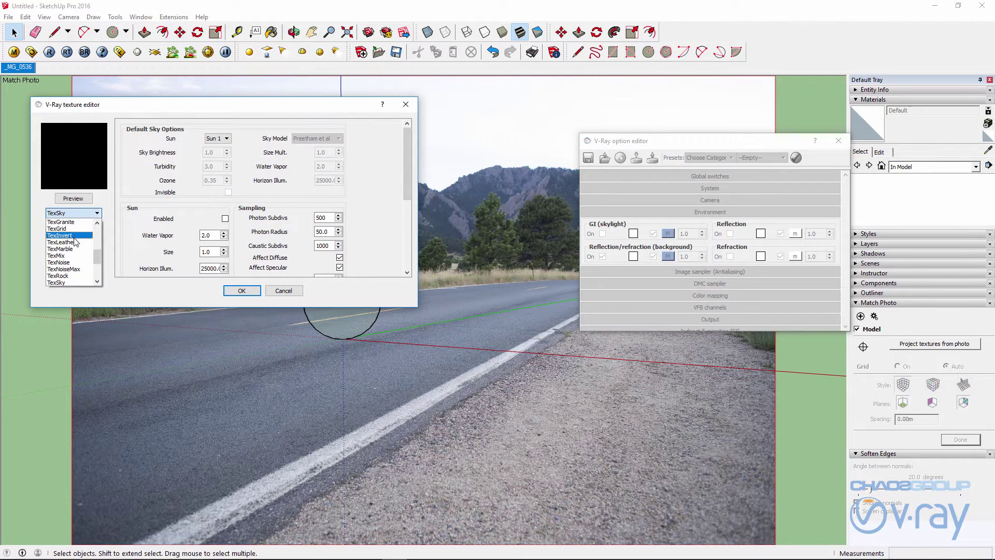
{"action": "scroll", "coordinate": [73, 247], "scroll_direction": "up", "scroll_amount": 2}
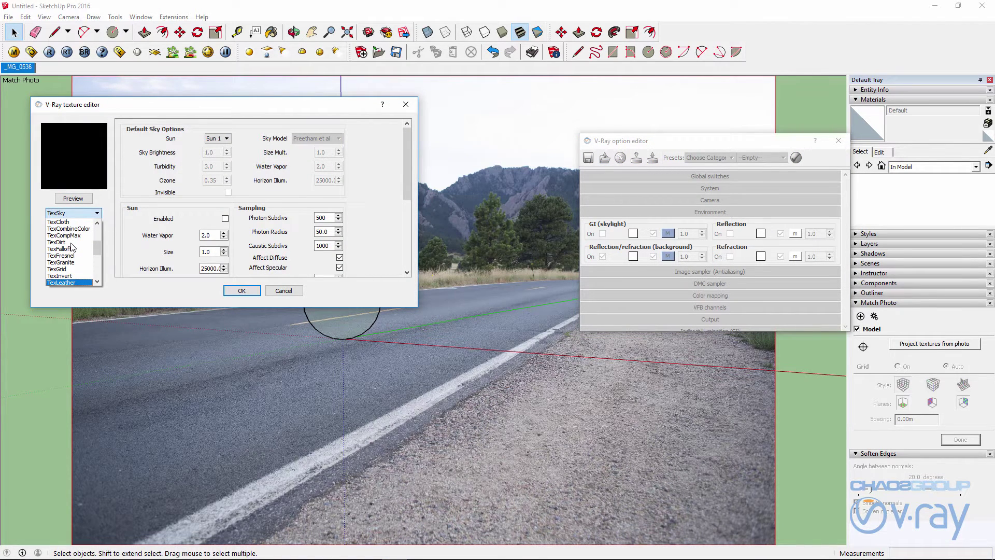
{"action": "scroll", "coordinate": [72, 247], "scroll_direction": "up", "scroll_amount": 2}
{"action": "left_click", "coordinate": [69, 229]}
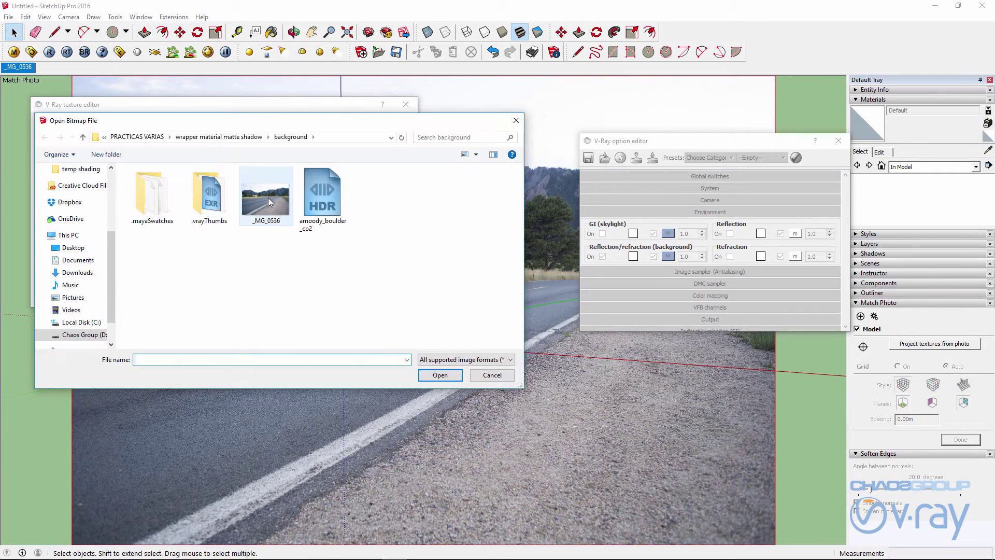
{"action": "left_click", "coordinate": [270, 201]}
{"action": "left_click", "coordinate": [454, 376]}
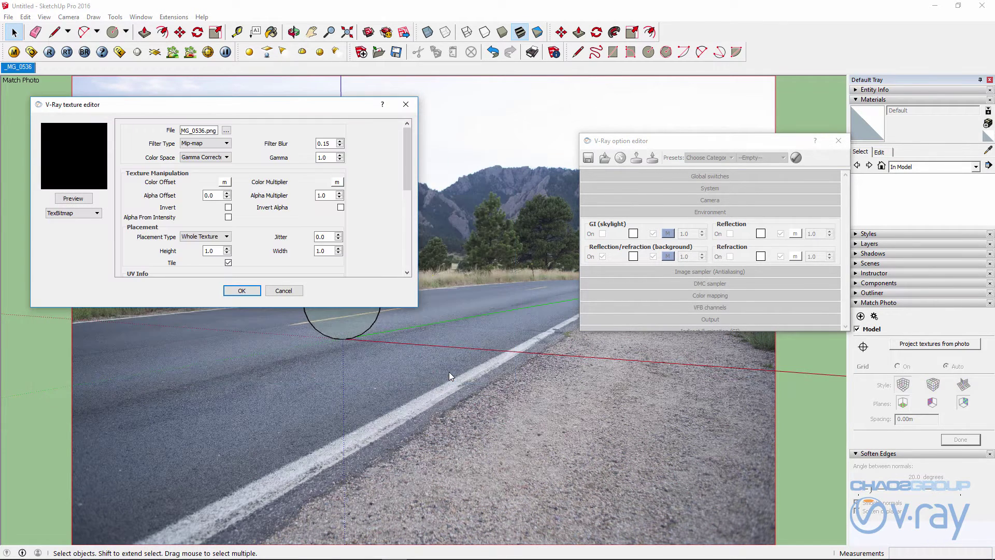
Set the background bitmap's color space to sRGB and its UVW type to UVWGenEnvironment with Screen mapping
{"action": "left_click", "coordinate": [185, 158]}
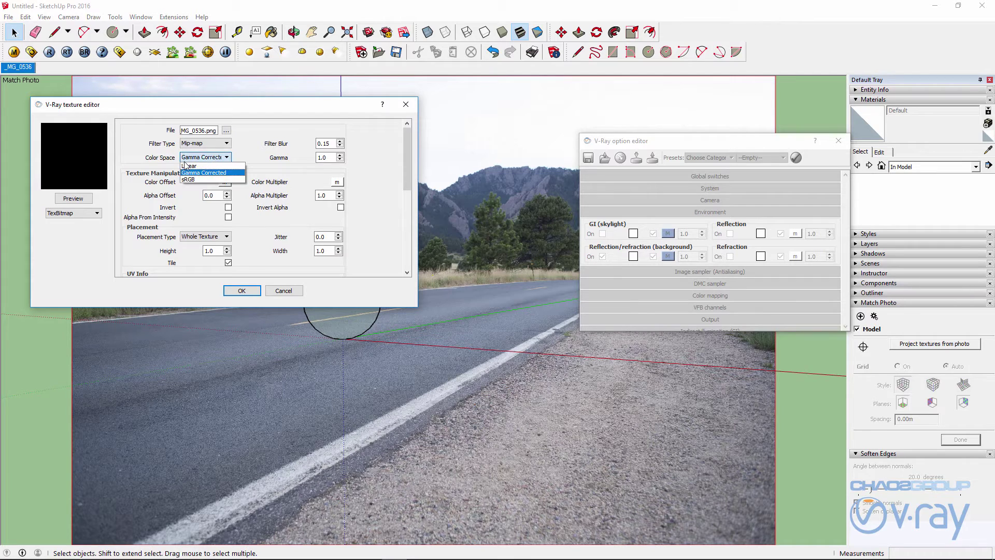
{"action": "left_click", "coordinate": [195, 178]}
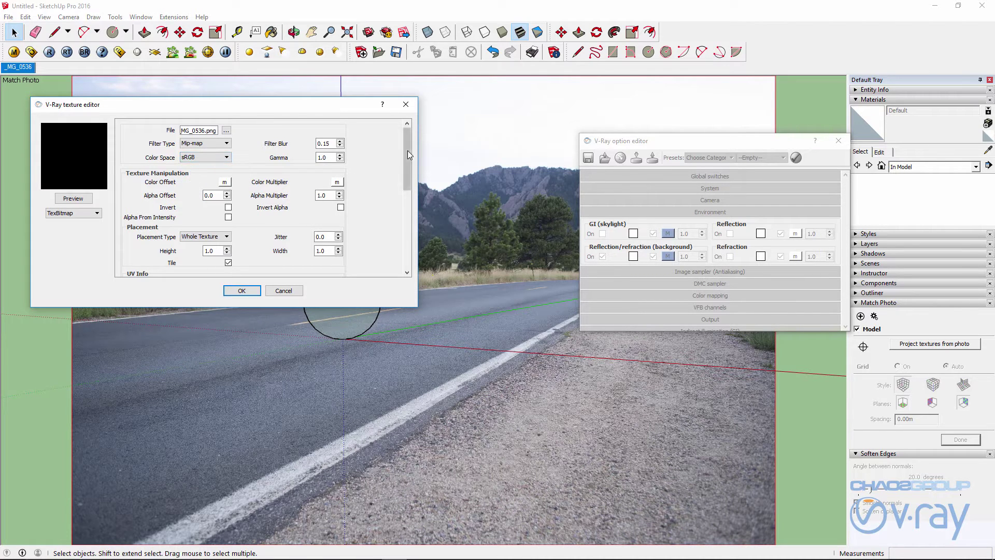
{"action": "left_click_drag", "start_coordinate": [407, 150], "coordinate": [406, 228]}
{"action": "left_click", "coordinate": [265, 190]}
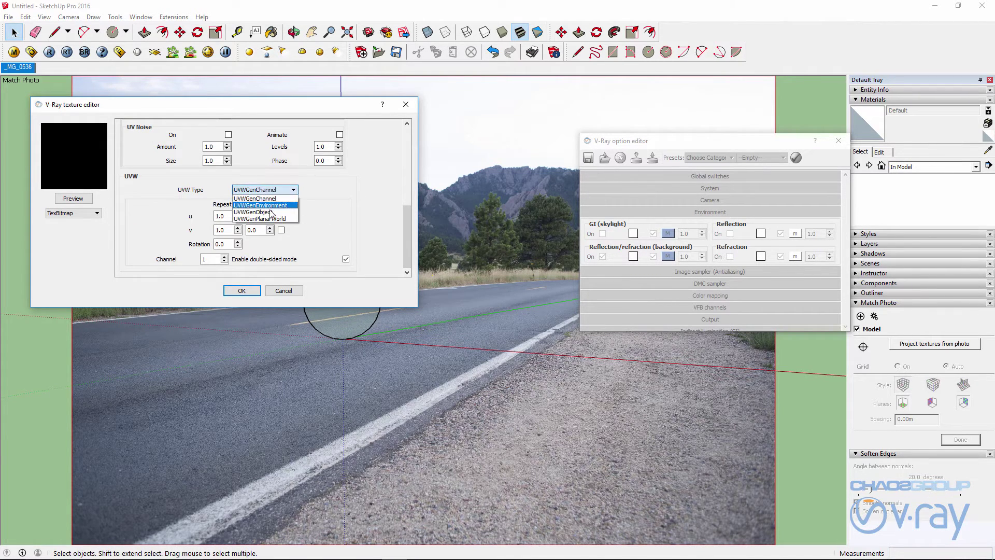
{"action": "left_click", "coordinate": [267, 205]}
{"action": "left_click", "coordinate": [255, 210]}
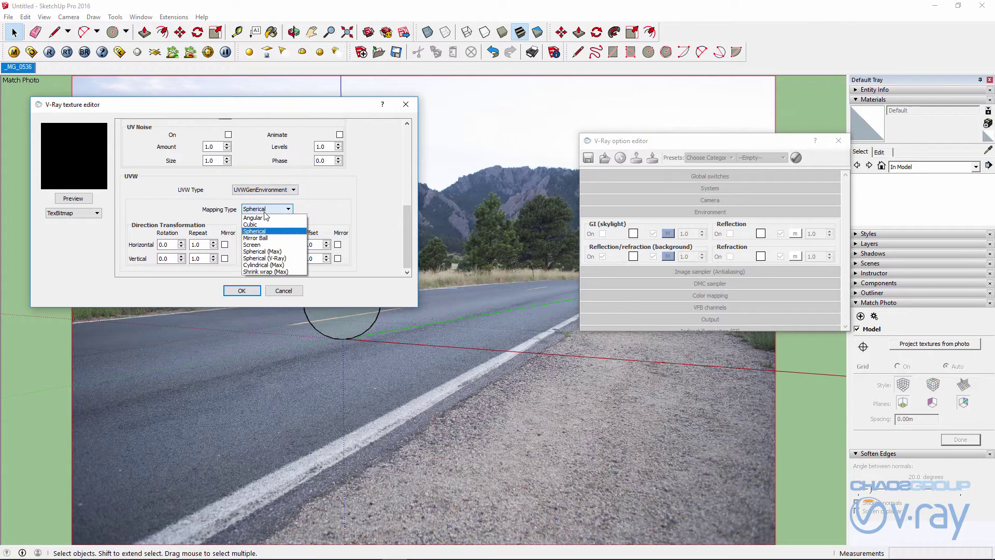
{"action": "left_click", "coordinate": [245, 289]}
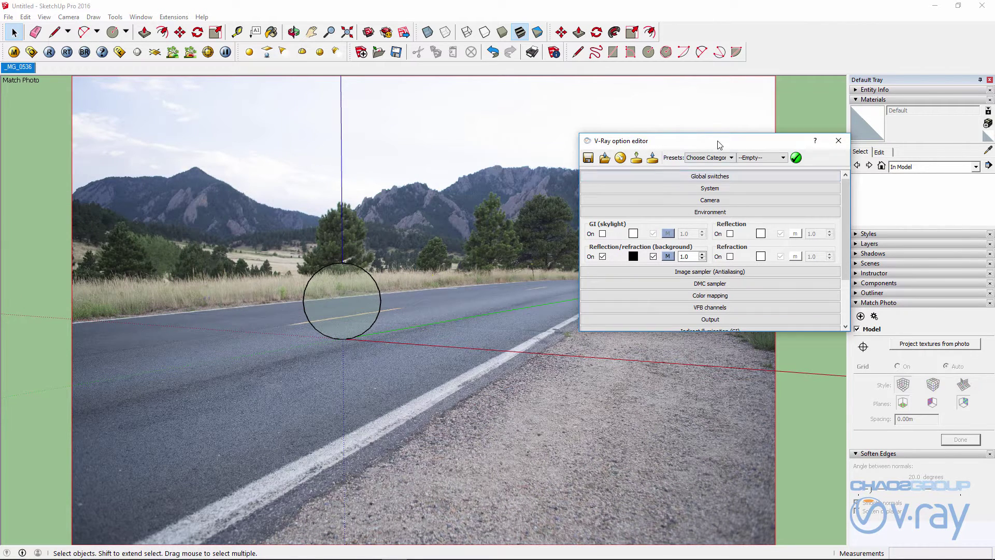
Look up the pixel dimensions of the _MG_0536 image in its file properties in File Explorer
{"action": "left_click_drag", "start_coordinate": [719, 144], "coordinate": [628, 120]}
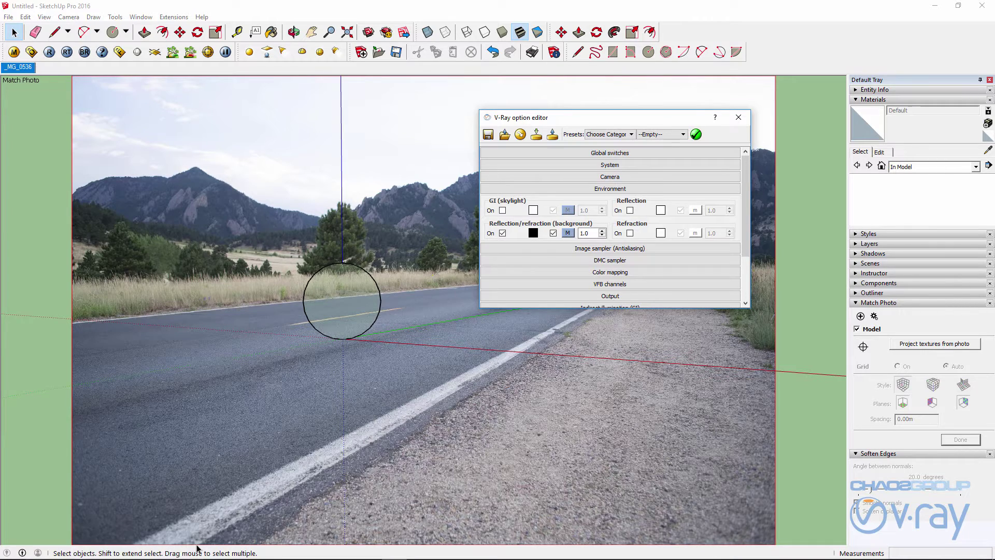
{"action": "left_click", "coordinate": [241, 549]}
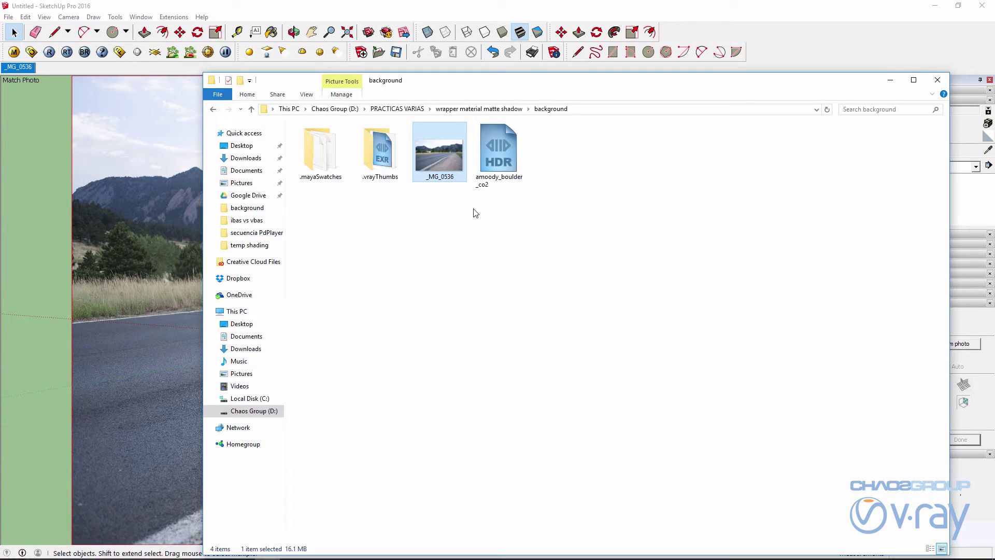
{"action": "right_click", "coordinate": [440, 158]}
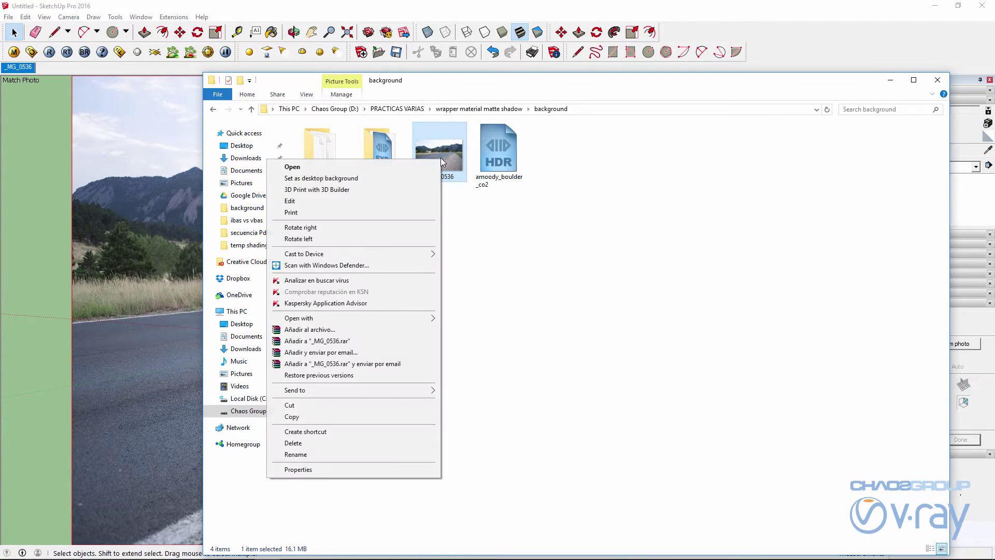
{"action": "left_click", "coordinate": [347, 466]}
{"action": "left_click", "coordinate": [512, 185]}
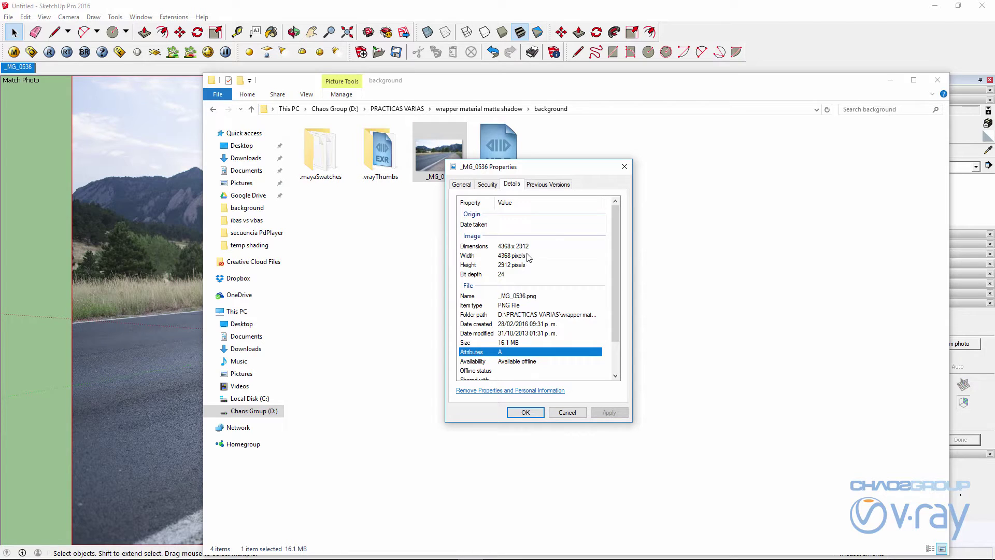
{"action": "left_click", "coordinate": [531, 412]}
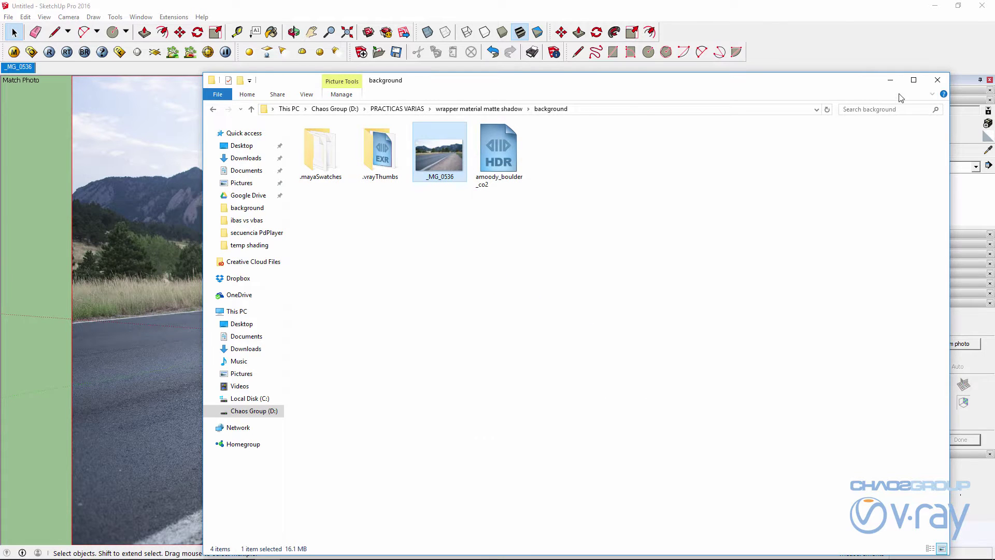
{"action": "left_click", "coordinate": [885, 85]}
Set the V-Ray render output size to 1100 by 734 pixels and close the render options
{"action": "left_click", "coordinate": [587, 192]}
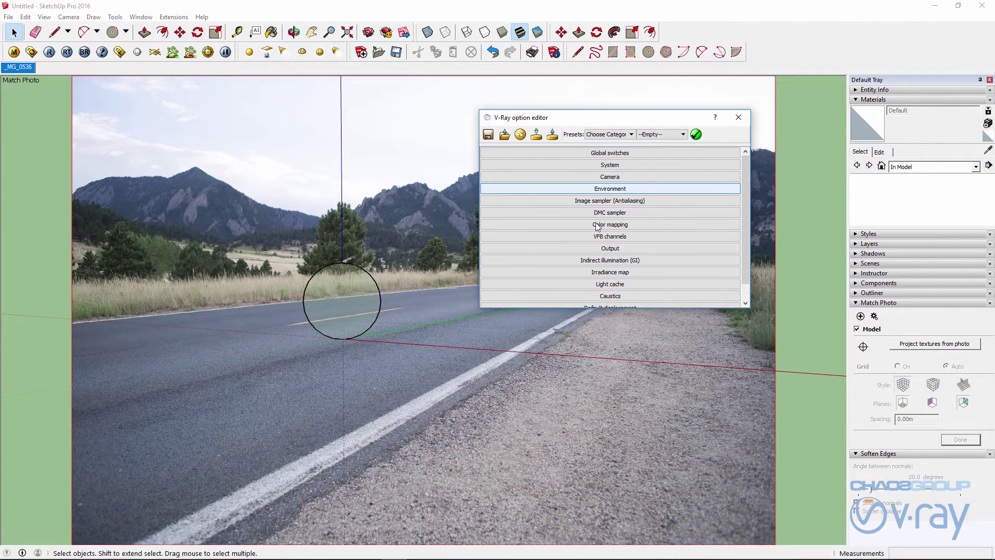
{"action": "left_click", "coordinate": [604, 250]}
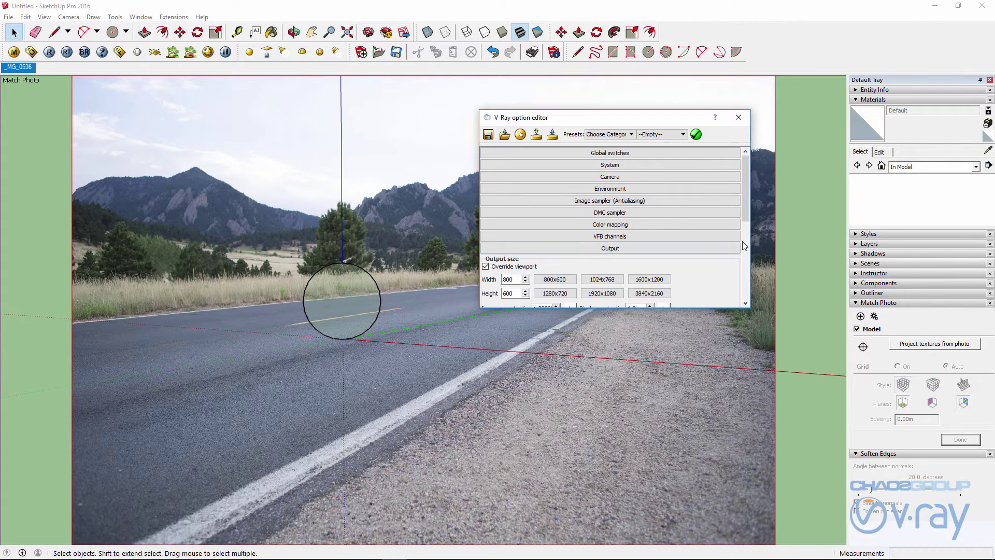
{"action": "scroll", "coordinate": [747, 211], "scroll_direction": "down", "scroll_amount": 1}
{"action": "double_click", "coordinate": [509, 238]}
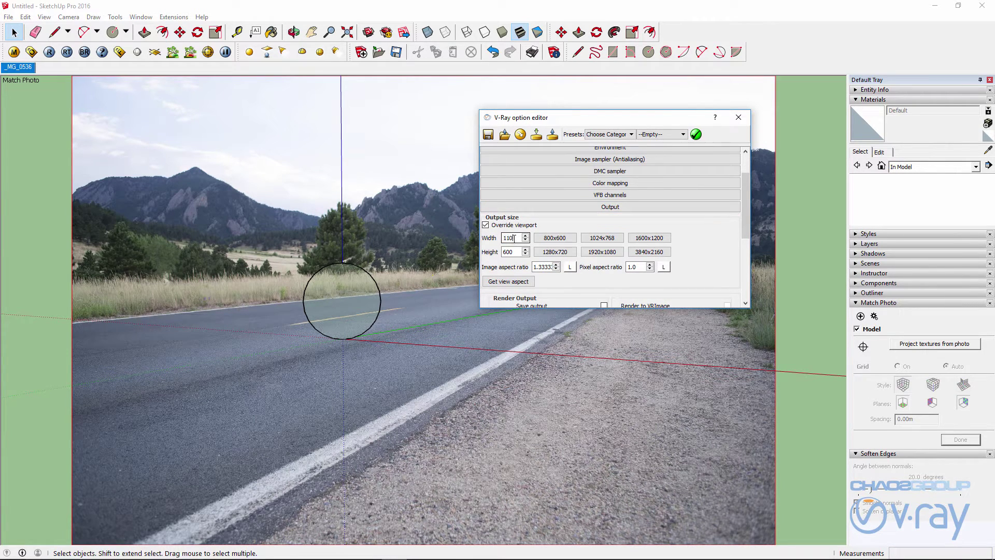
{"action": "double_click", "coordinate": [515, 253]}
{"action": "type", "text": "734"}
{"action": "key", "text": "Return"}
{"action": "left_click", "coordinate": [738, 117]}
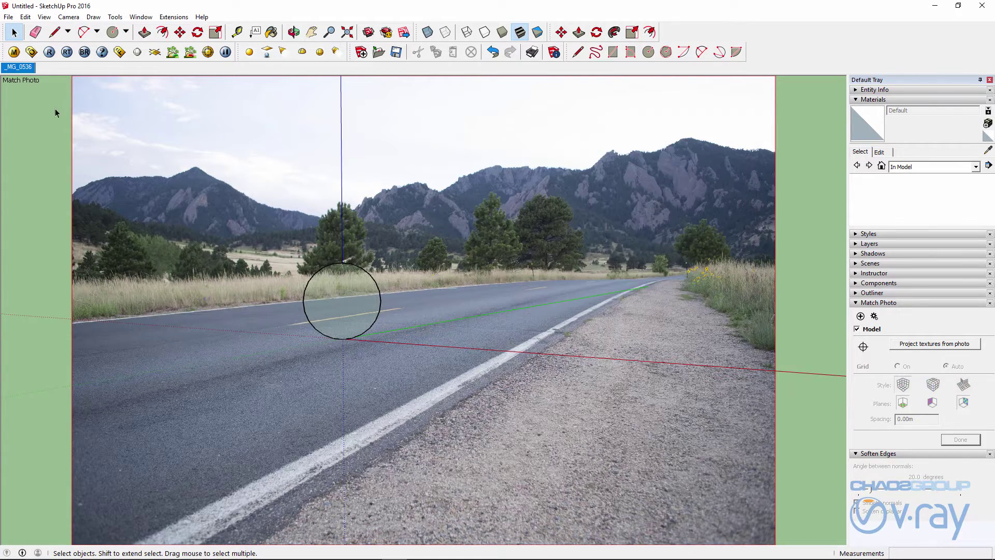
Render the scene and brighten the result with an exposure color correction of +2.33
{"action": "left_click", "coordinate": [49, 52]}
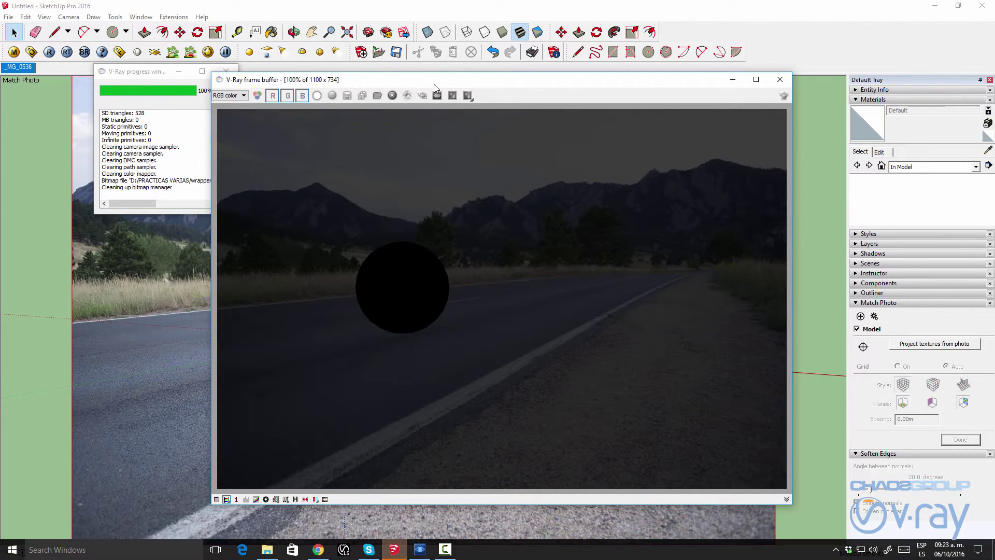
{"action": "mouse_move", "coordinate": [434, 84]}
{"action": "left_mouse_down"}
{"action": "mouse_move", "coordinate": [703, 137]}
{"action": "mouse_move", "coordinate": [409, 18]}
{"action": "mouse_move", "coordinate": [625, 73]}
{"action": "left_mouse_up"}
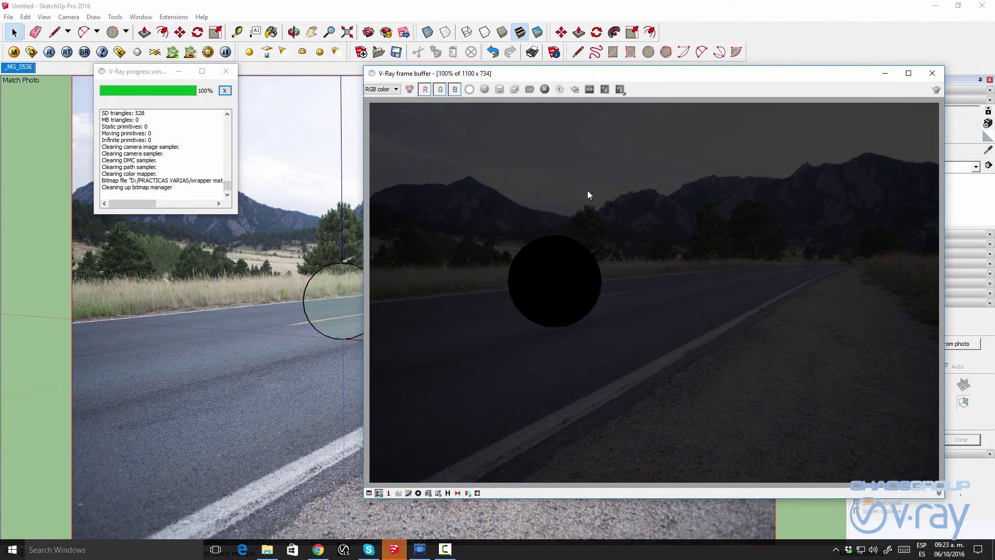
{"action": "left_click", "coordinate": [368, 493]}
{"action": "left_click_drag", "start_coordinate": [684, 76], "coordinate": [487, 73]}
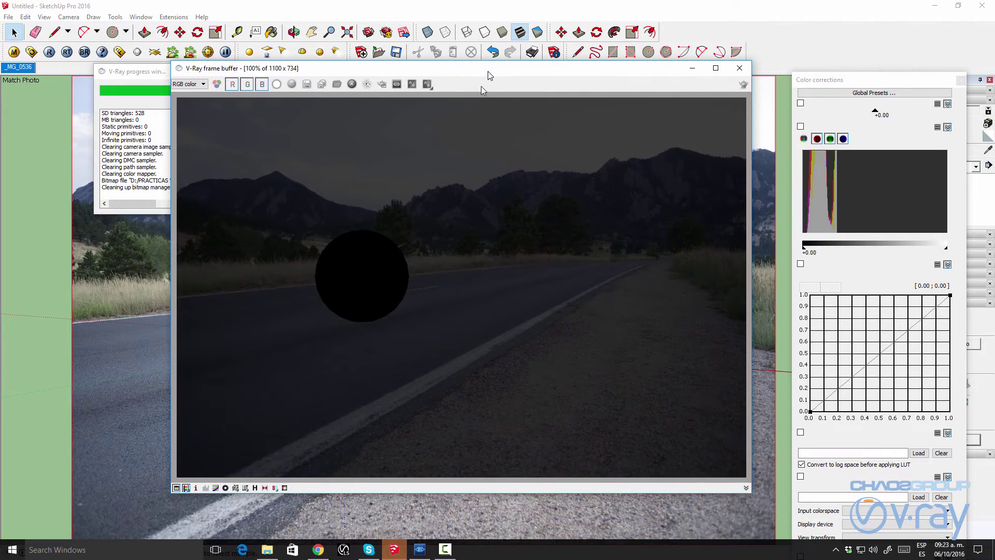
{"action": "left_click", "coordinate": [225, 488]}
{"action": "left_click_drag", "start_coordinate": [875, 111], "coordinate": [911, 112]}
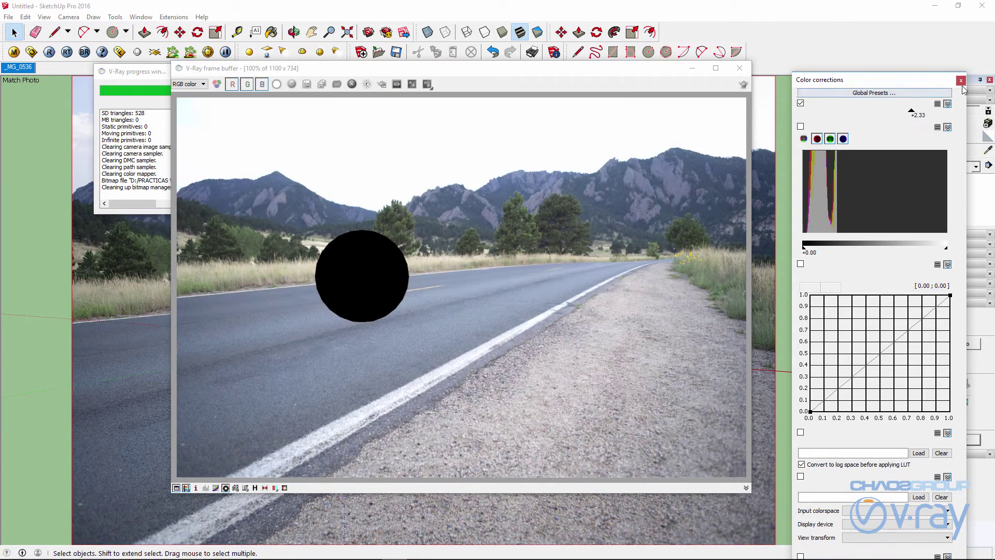
{"action": "left_click", "coordinate": [960, 80]}
Compare the rendered sphere's position against the photo with the matched sphere in the SketchUp viewport
{"action": "mouse_move", "coordinate": [405, 71]}
{"action": "left_mouse_down"}
{"action": "mouse_move", "coordinate": [448, 82]}
{"action": "mouse_move", "coordinate": [653, 63]}
{"action": "left_mouse_up"}
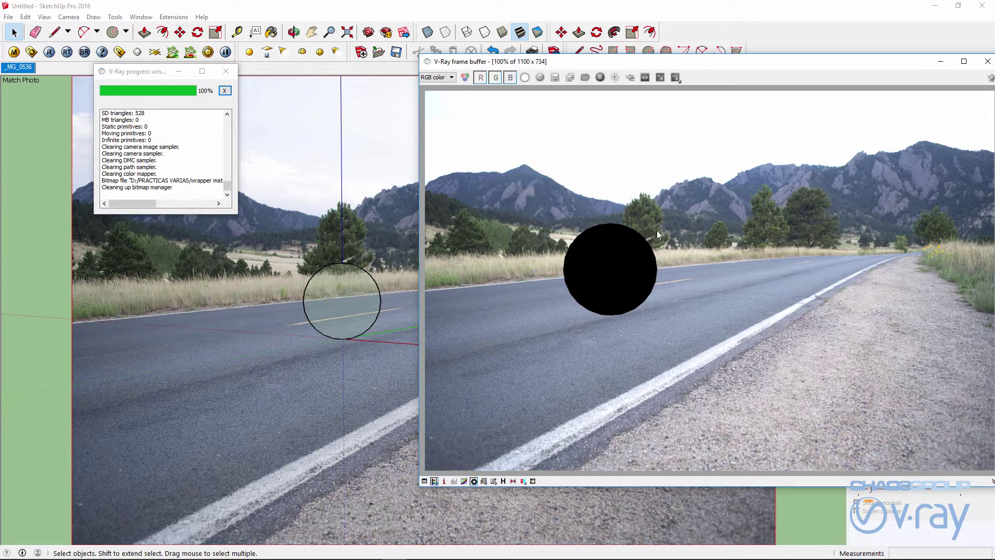
{"action": "mouse_move", "coordinate": [746, 64]}
{"action": "left_mouse_down"}
{"action": "mouse_move", "coordinate": [670, 86]}
{"action": "mouse_move", "coordinate": [724, 81]}
{"action": "left_mouse_up"}
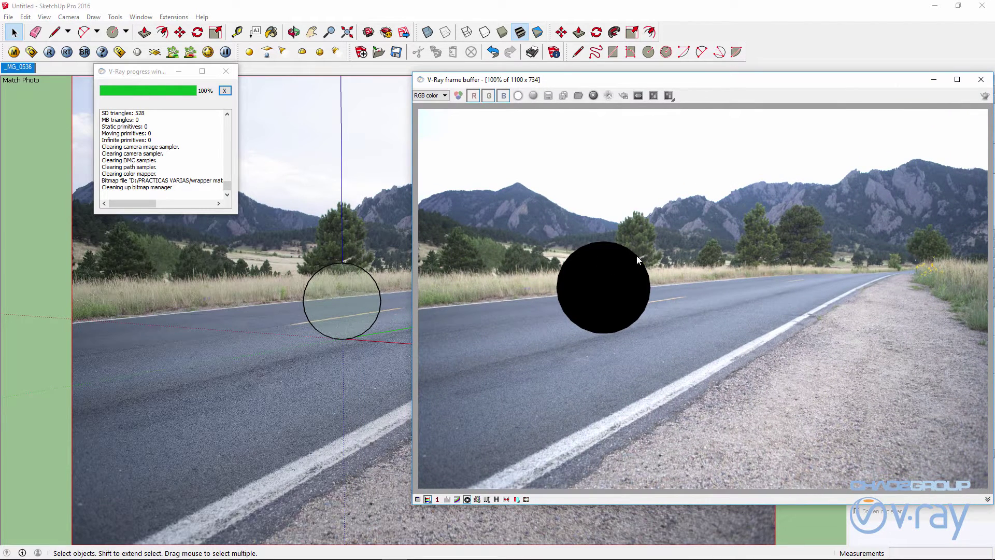
{"action": "left_click_drag", "start_coordinate": [740, 86], "coordinate": [641, 94]}
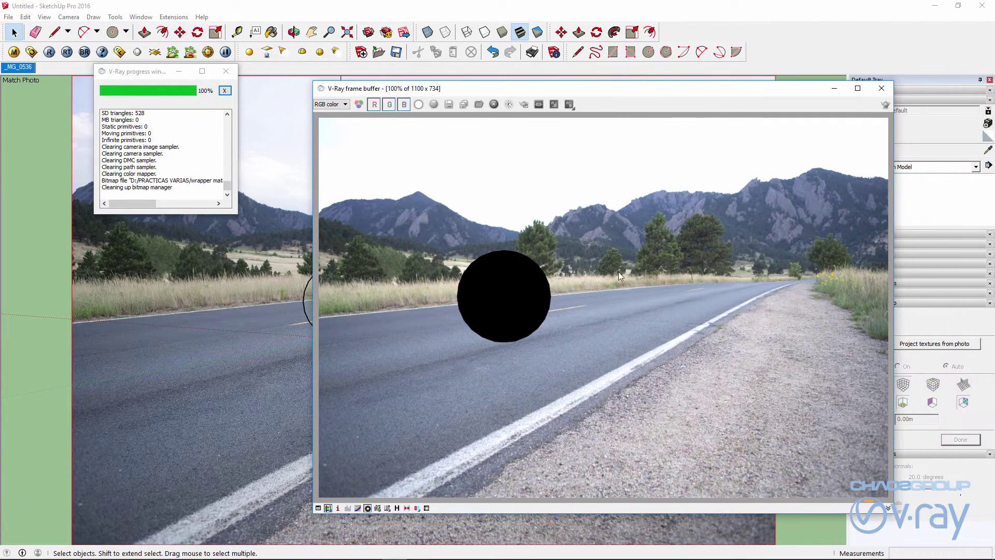
Enable the focal length override for the physical camera in the V-Ray camera options
{"action": "left_click", "coordinate": [31, 51]}
{"action": "left_click", "coordinate": [609, 207]}
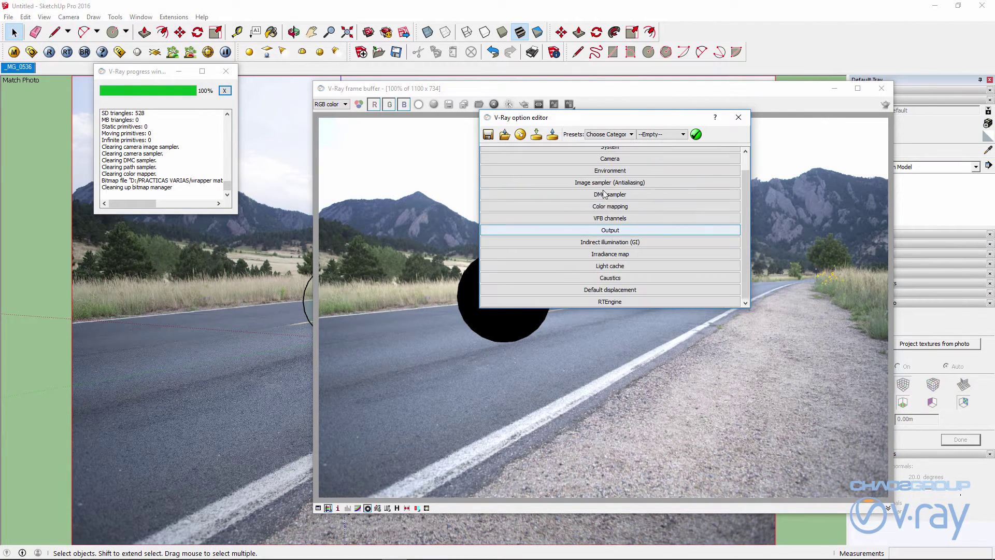
{"action": "left_click", "coordinate": [610, 158]}
{"action": "left_click_drag", "start_coordinate": [622, 117], "coordinate": [216, 200]}
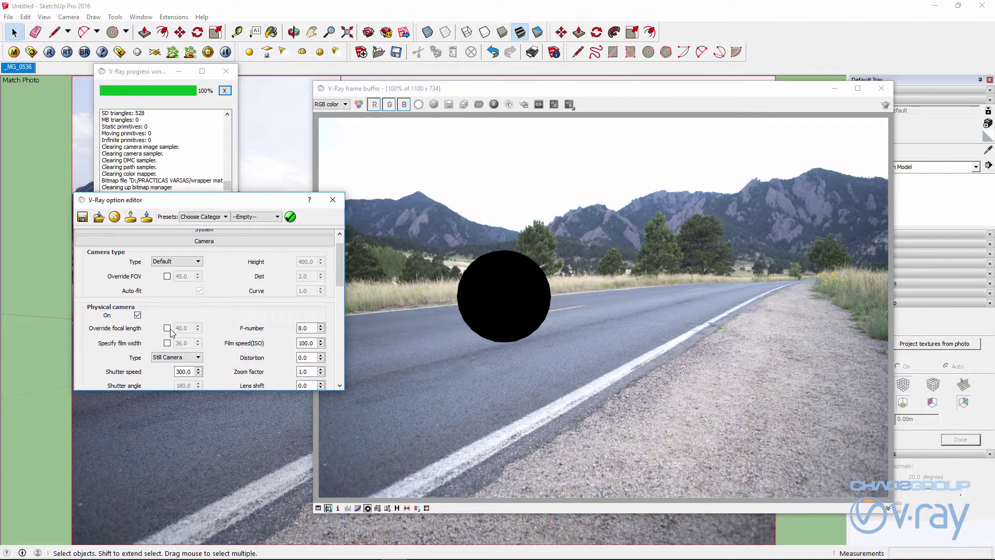
{"action": "left_click", "coordinate": [167, 328]}
{"action": "scroll", "coordinate": [341, 263], "scroll_direction": "down", "scroll_amount": 2}
Arrange the frame buffer and option editor so the viewport sphere stays visible, and start a V-Ray RT render
{"action": "left_click_drag", "start_coordinate": [535, 94], "coordinate": [760, 107]}
{"action": "left_click_drag", "start_coordinate": [251, 204], "coordinate": [166, 212]}
{"action": "left_click_drag", "start_coordinate": [760, 109], "coordinate": [731, 119]}
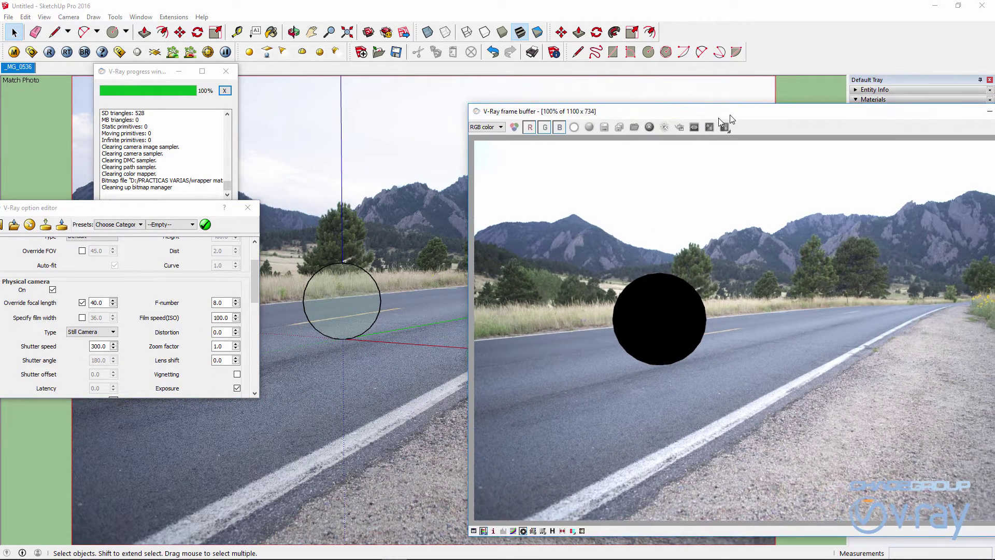
{"action": "left_click", "coordinate": [70, 57]}
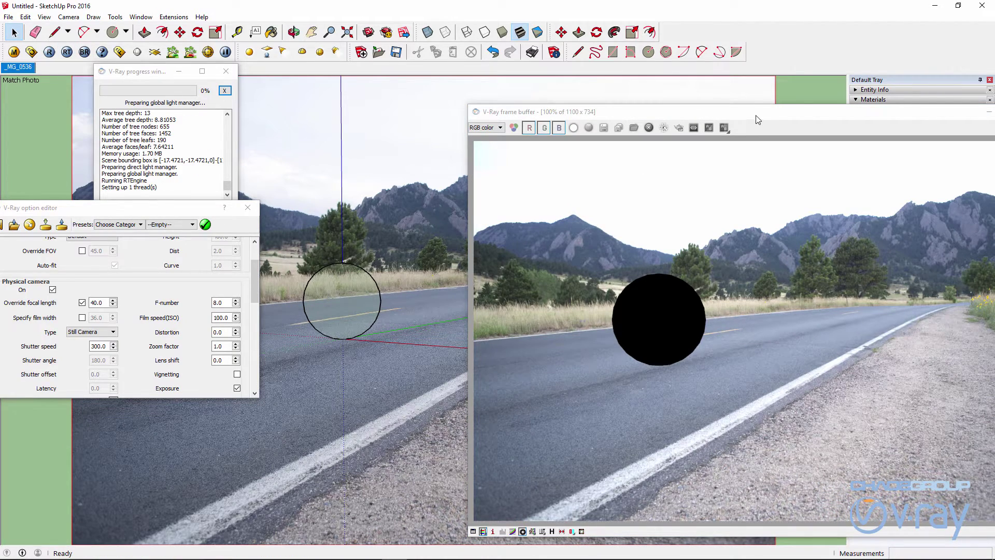
Set the physical camera's focal length override to 22 and close the V-Ray option editor
{"action": "double_click", "coordinate": [104, 304]}
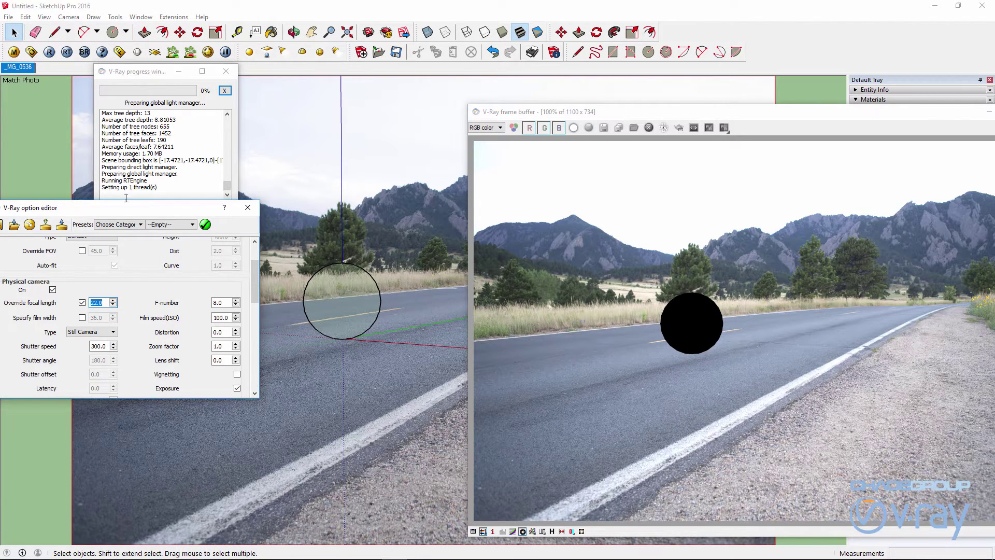
{"action": "left_click_drag", "start_coordinate": [163, 207], "coordinate": [212, 202]}
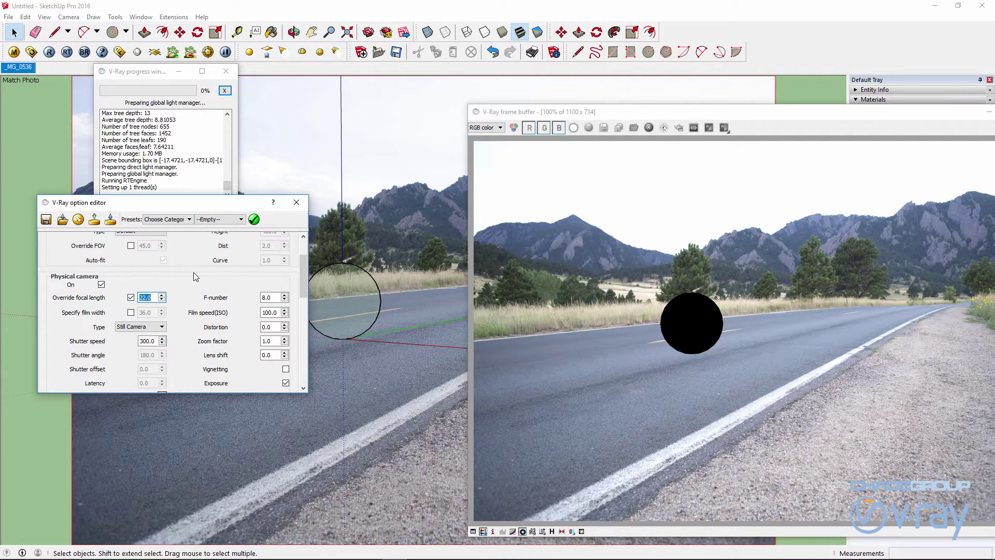
{"action": "left_click", "coordinate": [296, 203]}
Place a V-Ray dome light on the road beside the sphere, keeping the viewport sphere clear of the frame buffer
{"action": "left_click_drag", "start_coordinate": [768, 115], "coordinate": [563, 107]}
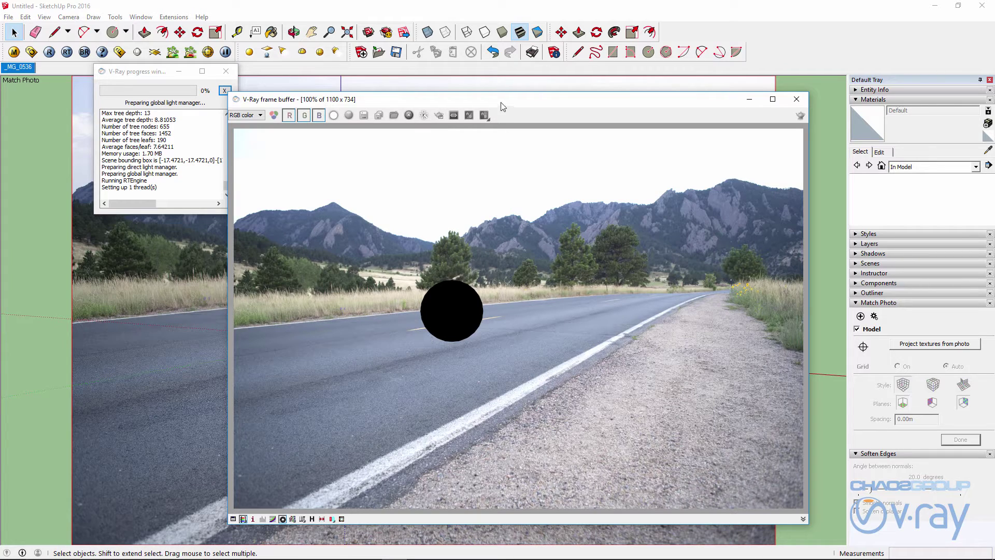
{"action": "left_click_drag", "start_coordinate": [502, 106], "coordinate": [591, 105]}
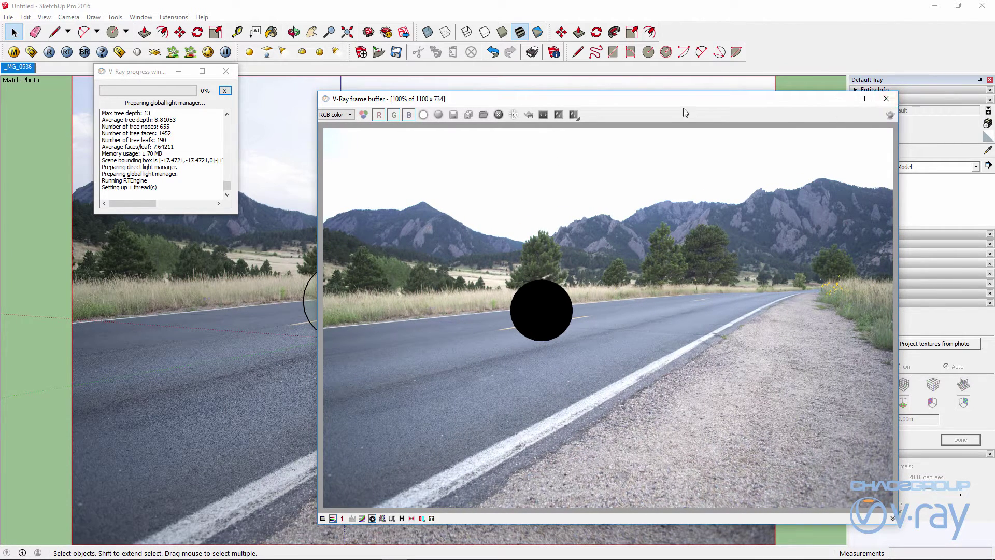
{"action": "left_click_drag", "start_coordinate": [673, 100], "coordinate": [813, 101]}
{"action": "left_click", "coordinate": [300, 54]}
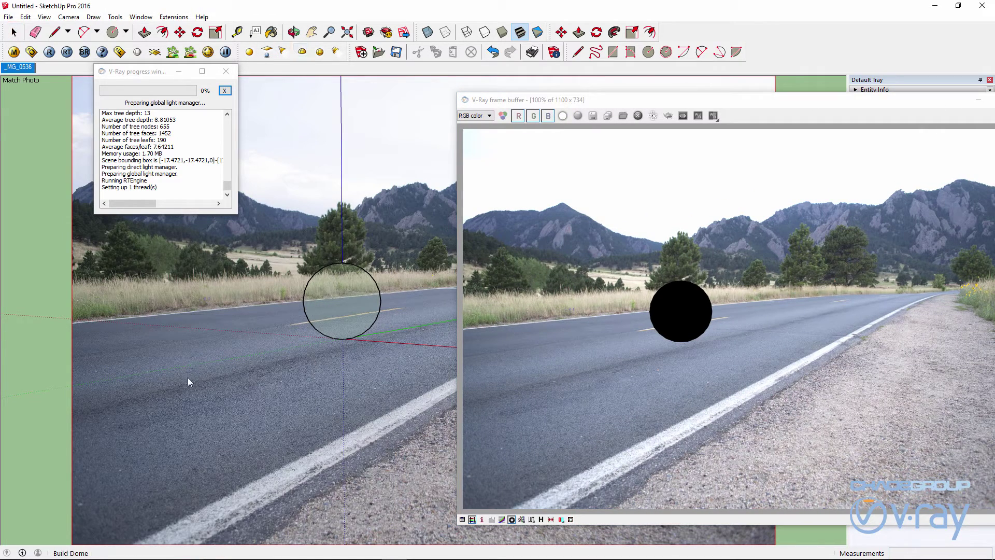
{"action": "left_click", "coordinate": [171, 356]}
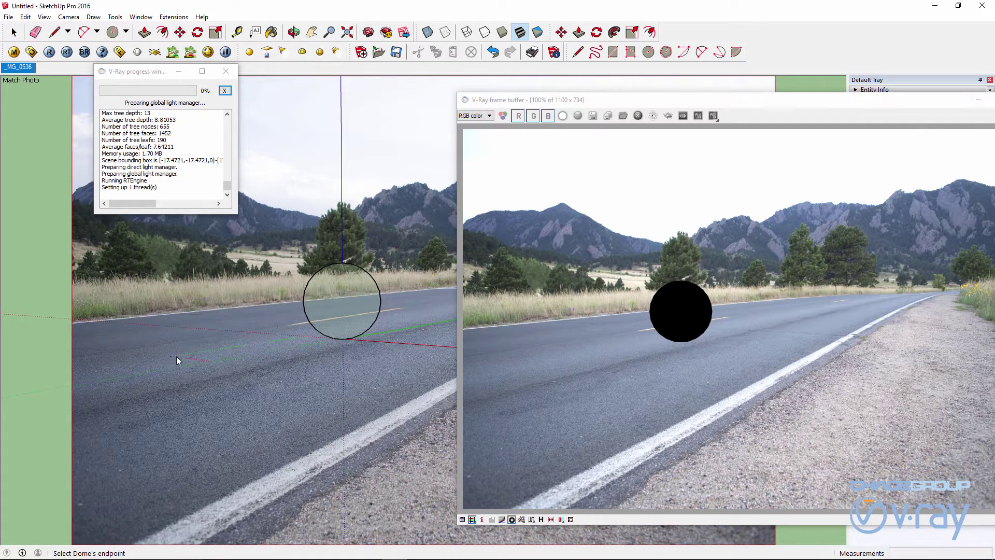
{"action": "left_click", "coordinate": [231, 367]}
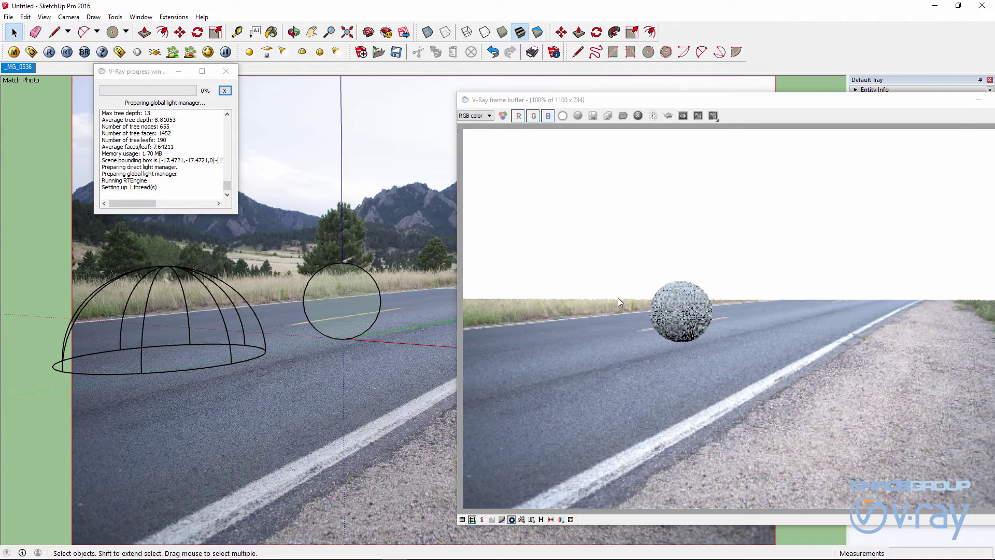
Open the dome light's V-Ray settings and enable its dome texture
{"action": "right_click", "coordinate": [216, 307]}
{"action": "mouse_move", "coordinate": [270, 466]}
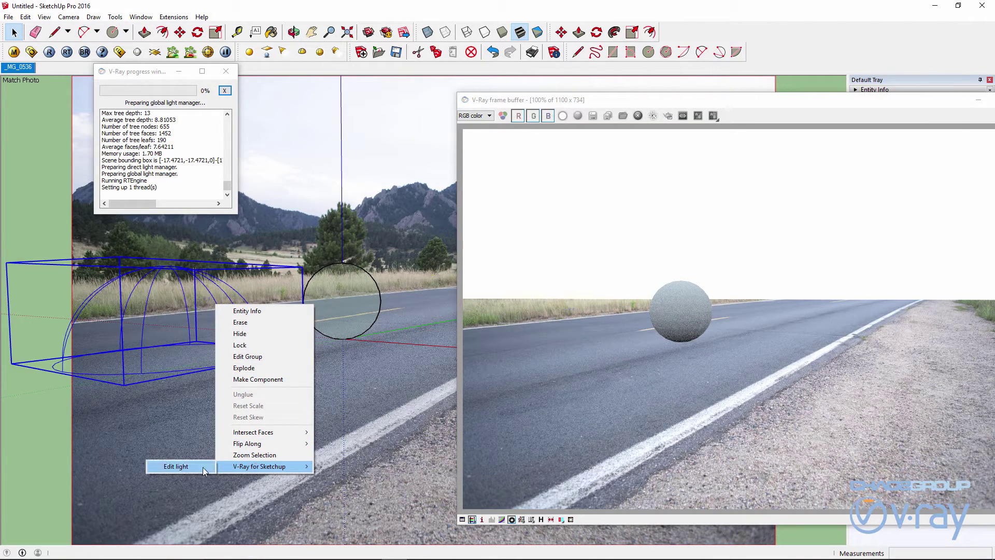
{"action": "left_click", "coordinate": [175, 467]}
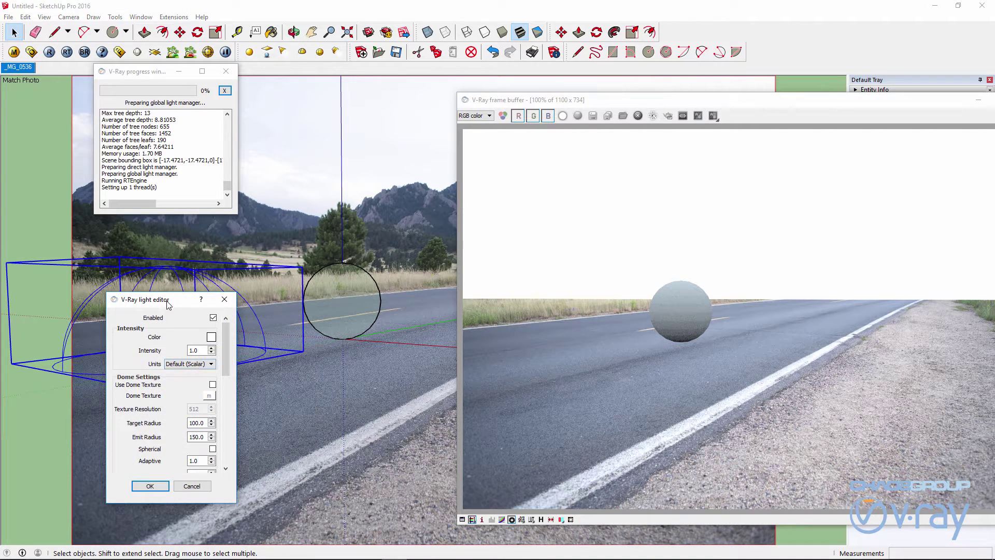
{"action": "left_click_drag", "start_coordinate": [167, 304], "coordinate": [192, 147]}
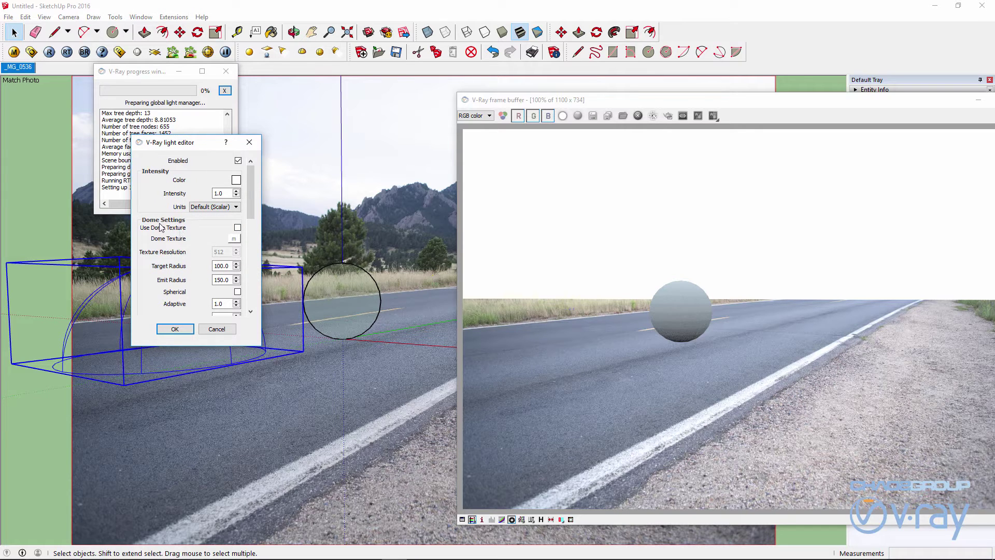
{"action": "left_click", "coordinate": [238, 228]}
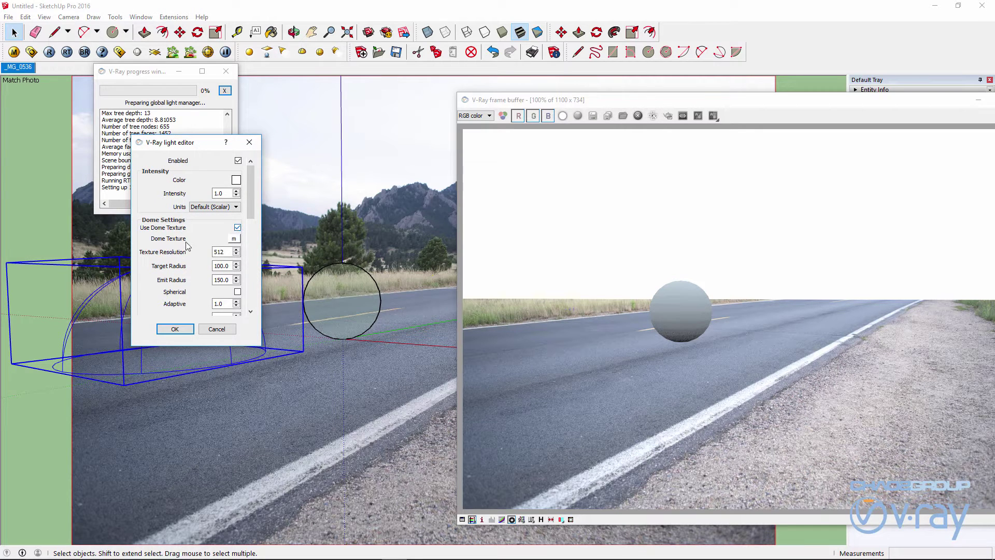
Assign a TexBitmap to the dome texture and load the HDR image amoody_boulder_co2 from the background folder
{"action": "left_click", "coordinate": [238, 238]}
{"action": "left_click", "coordinate": [88, 214]}
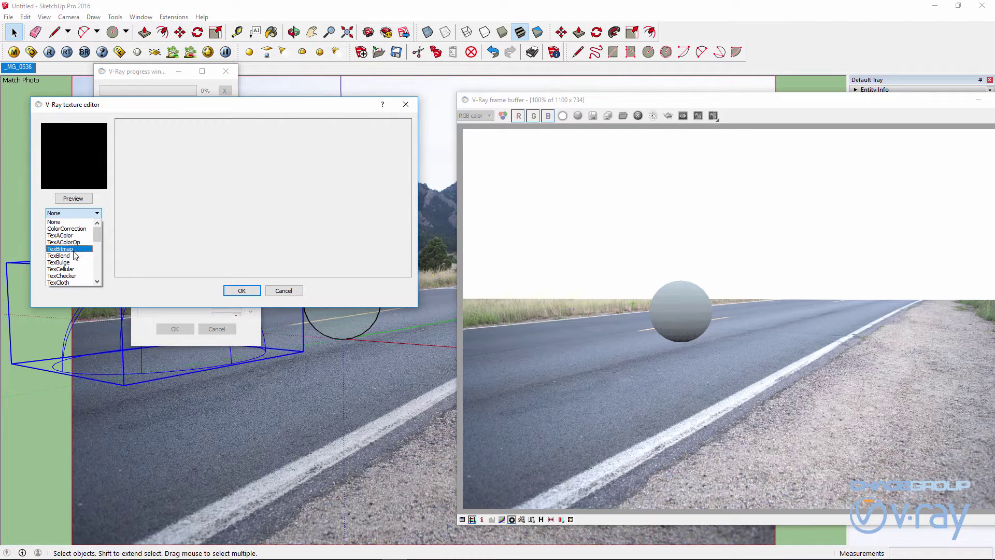
{"action": "left_click", "coordinate": [67, 249]}
{"action": "left_click", "coordinate": [308, 192]}
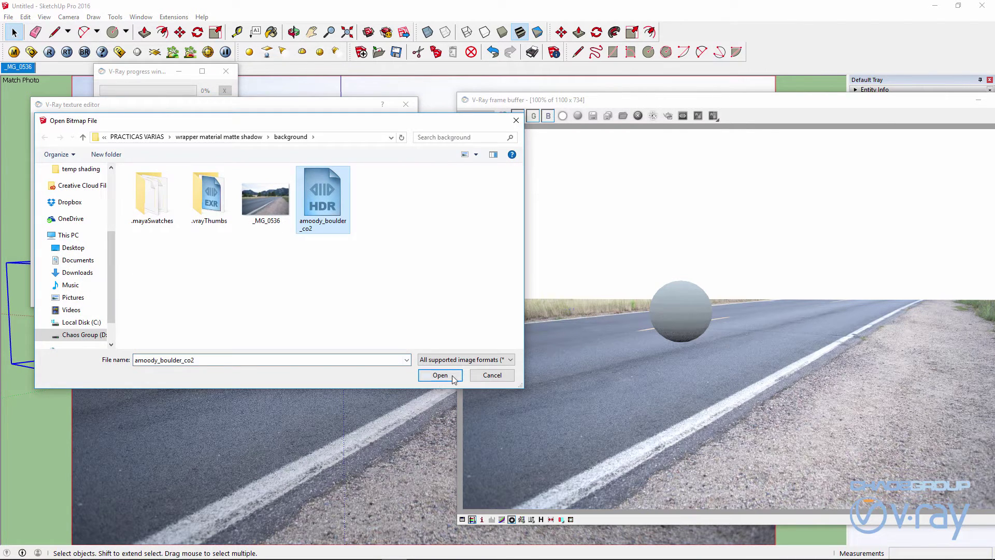
{"action": "left_click", "coordinate": [442, 373]}
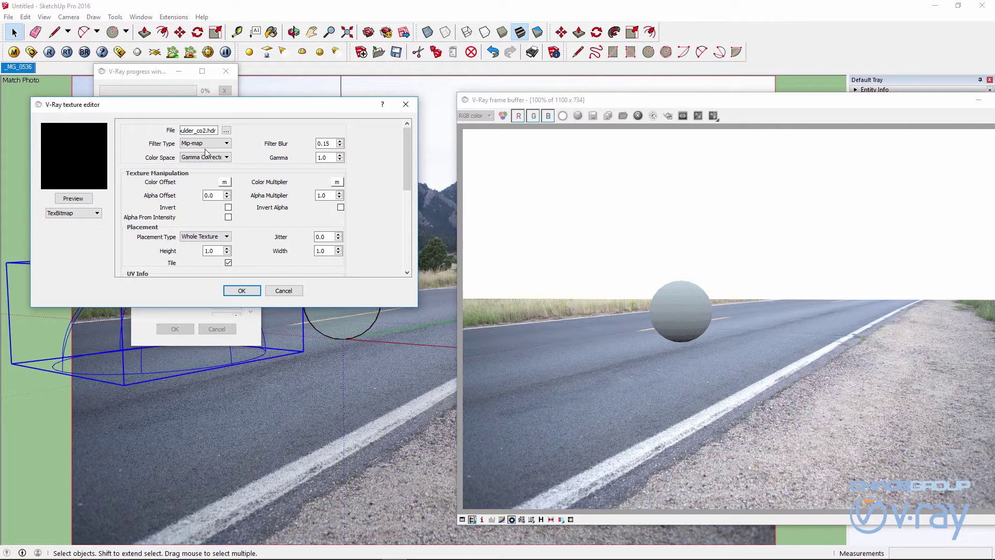
Change the HDR texture's UVW type to UVWGenEnvironment with spherical mapping and apply the dome light settings
{"action": "left_click_drag", "start_coordinate": [405, 158], "coordinate": [406, 235]}
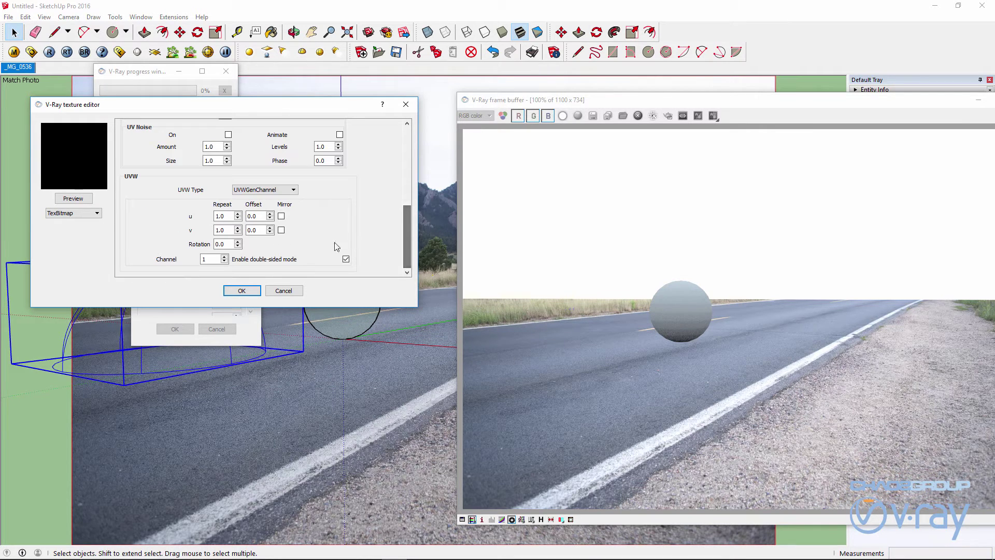
{"action": "left_click", "coordinate": [265, 190]}
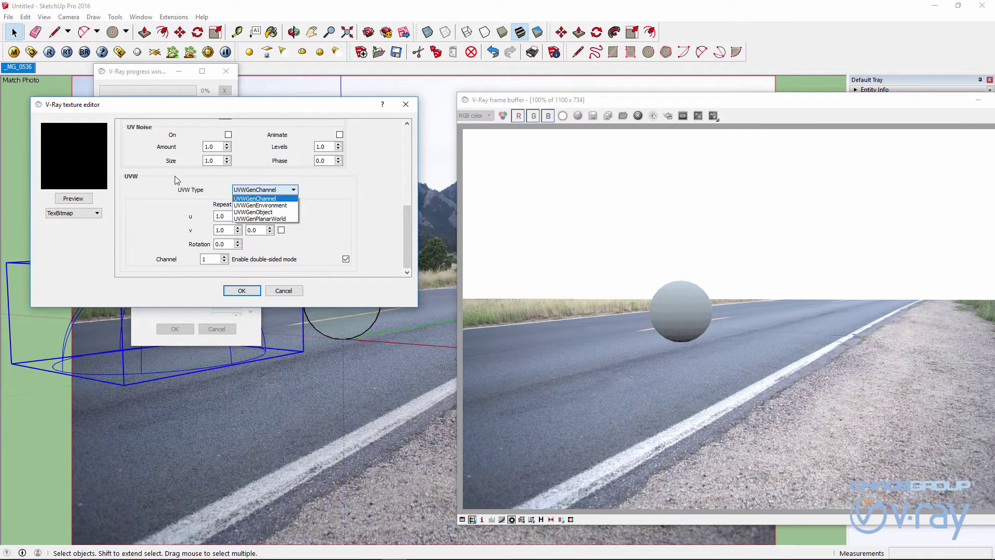
{"action": "left_click", "coordinate": [266, 205]}
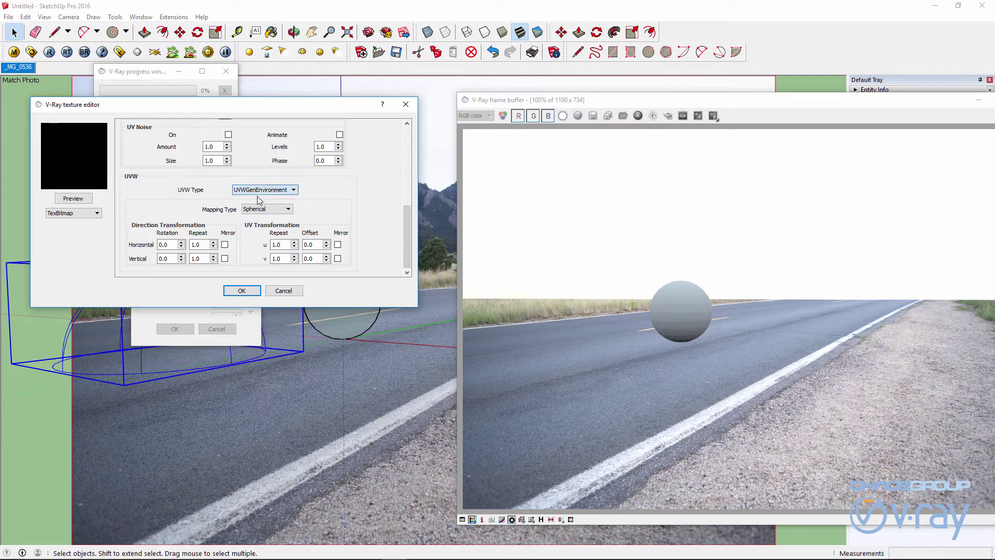
{"action": "left_click", "coordinate": [241, 291]}
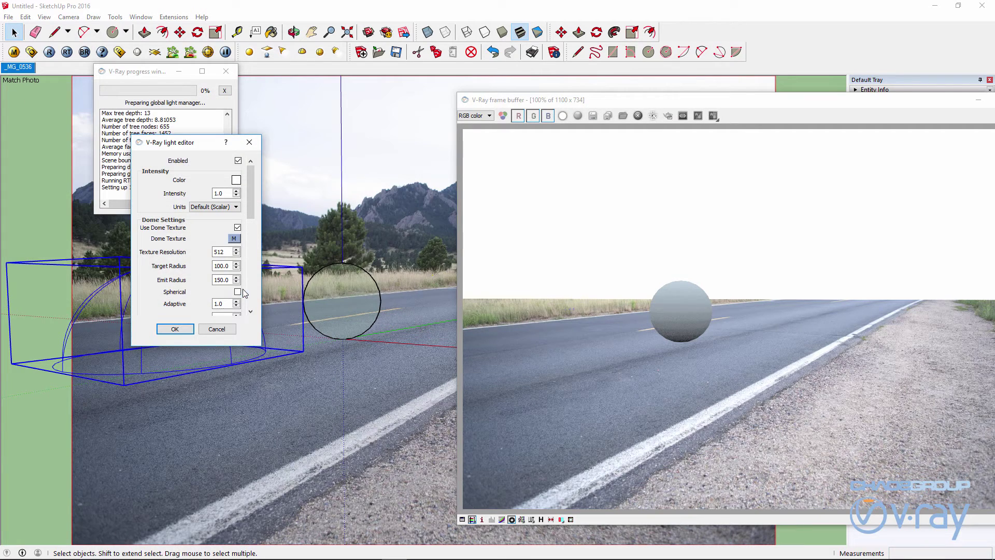
{"action": "left_click", "coordinate": [175, 329]}
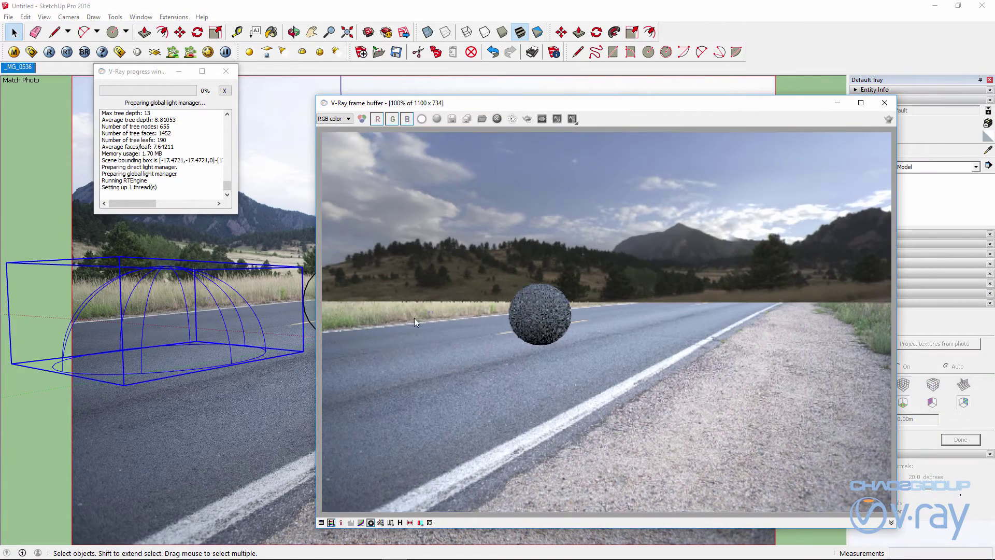
Enable the Spherical option of the dome light so it covers the full environment
{"action": "right_click", "coordinate": [235, 366]}
{"action": "mouse_move", "coordinate": [260, 526]}
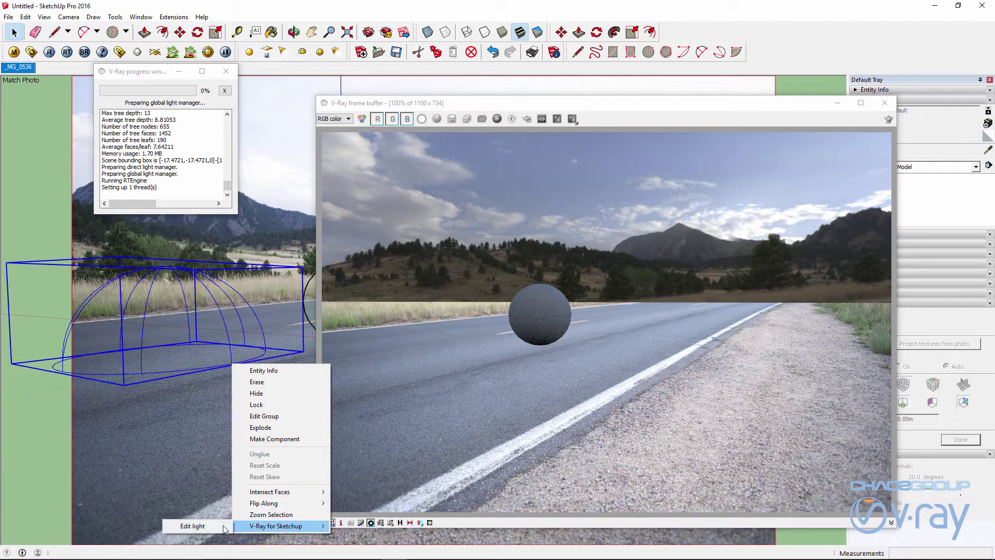
{"action": "left_click", "coordinate": [222, 526]}
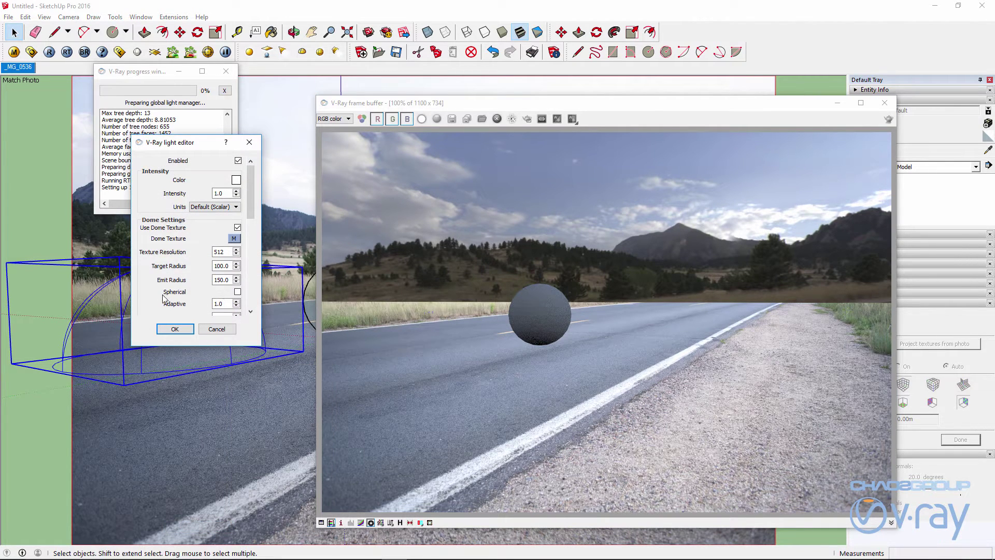
{"action": "left_click", "coordinate": [175, 329]}
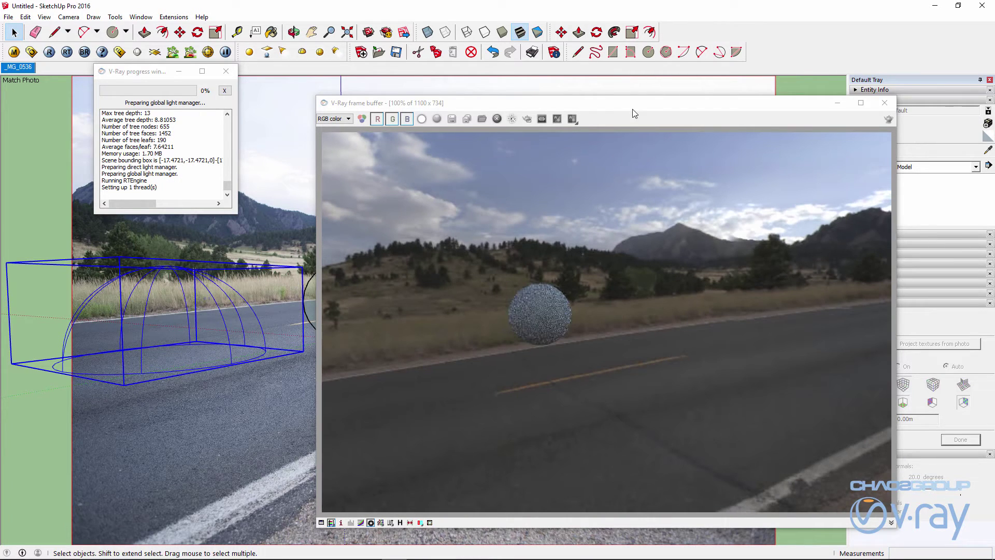
Uncover the photo's mountains for comparison and set the HDR dome texture's horizontal rotation to 325
{"action": "left_click_drag", "start_coordinate": [635, 112], "coordinate": [638, 272]}
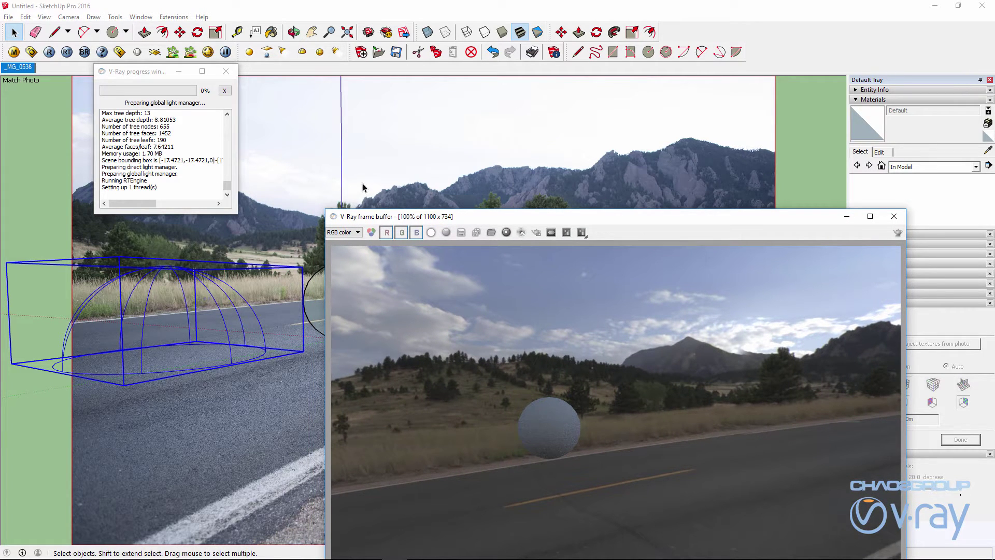
{"action": "left_click", "coordinate": [179, 71]}
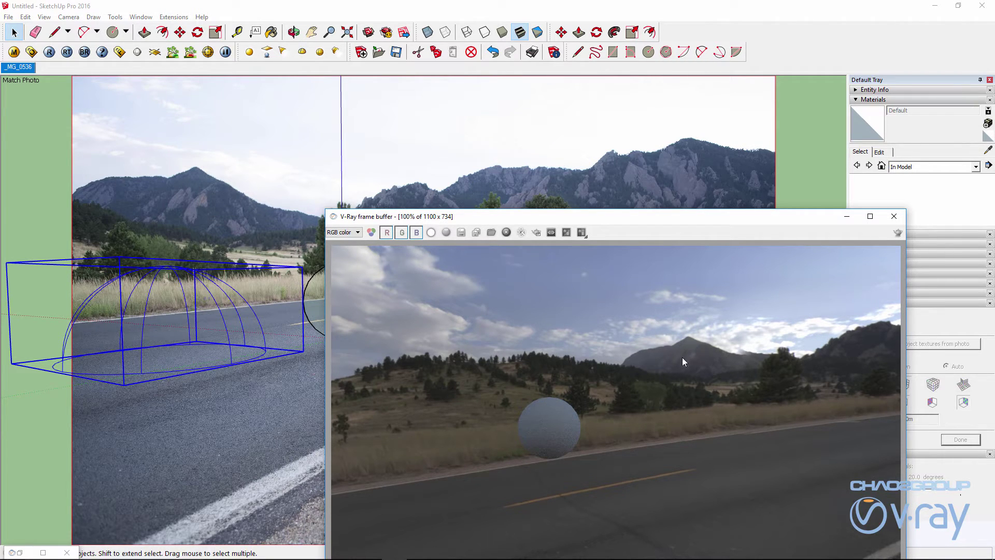
{"action": "left_click_drag", "start_coordinate": [530, 216], "coordinate": [543, 213]}
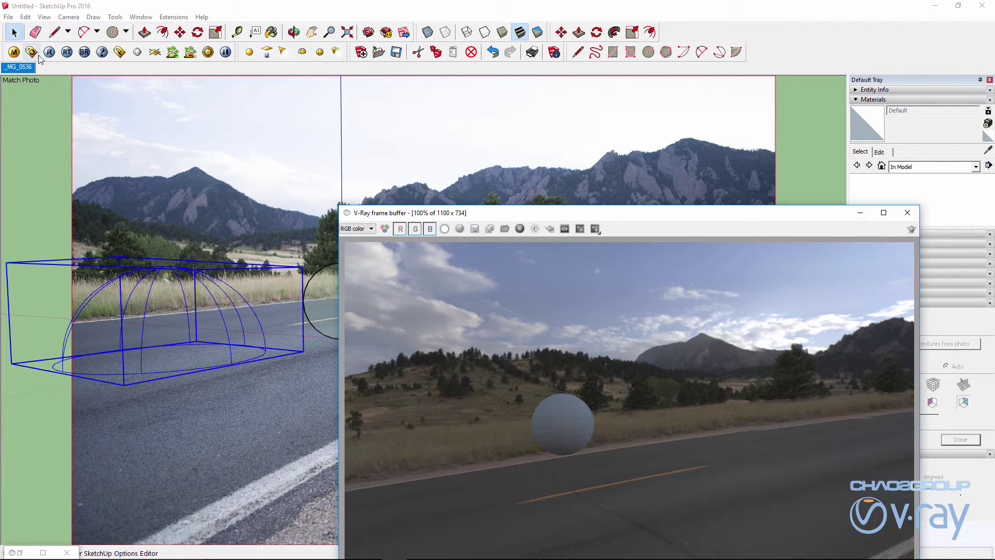
{"action": "right_click", "coordinate": [241, 369]}
{"action": "mouse_move", "coordinate": [290, 525]}
{"action": "left_click", "coordinate": [218, 526]}
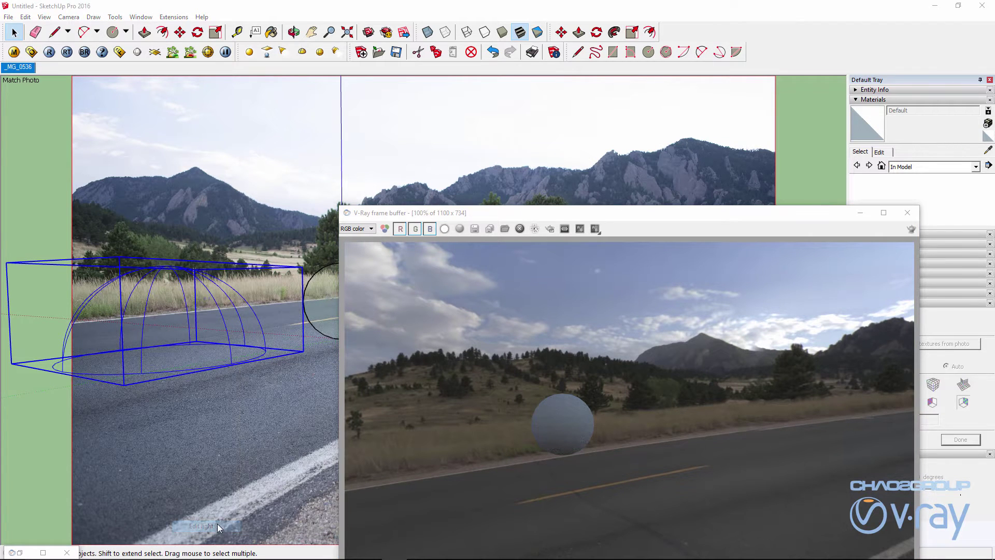
{"action": "left_click", "coordinate": [234, 239]}
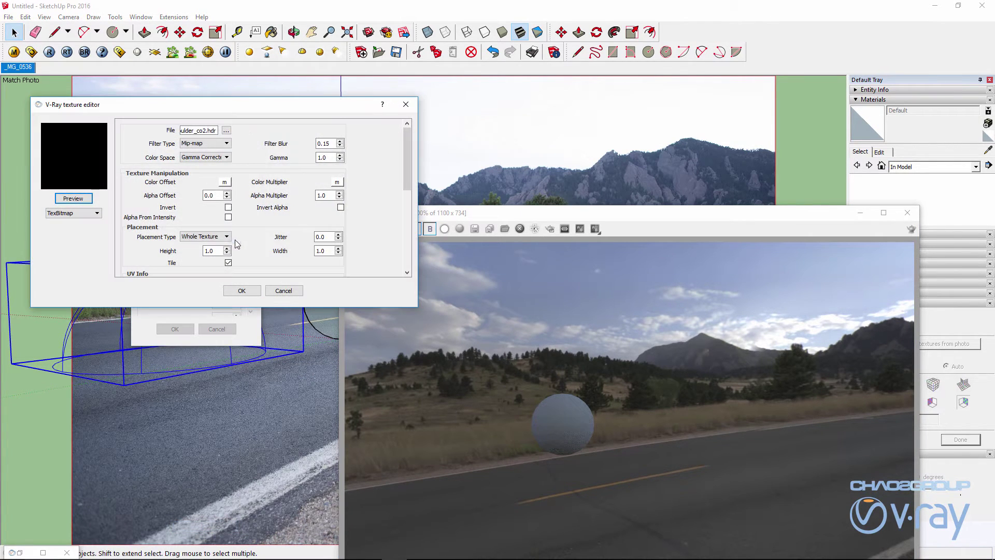
{"action": "scroll", "coordinate": [197, 247], "scroll_direction": "down", "scroll_amount": 5}
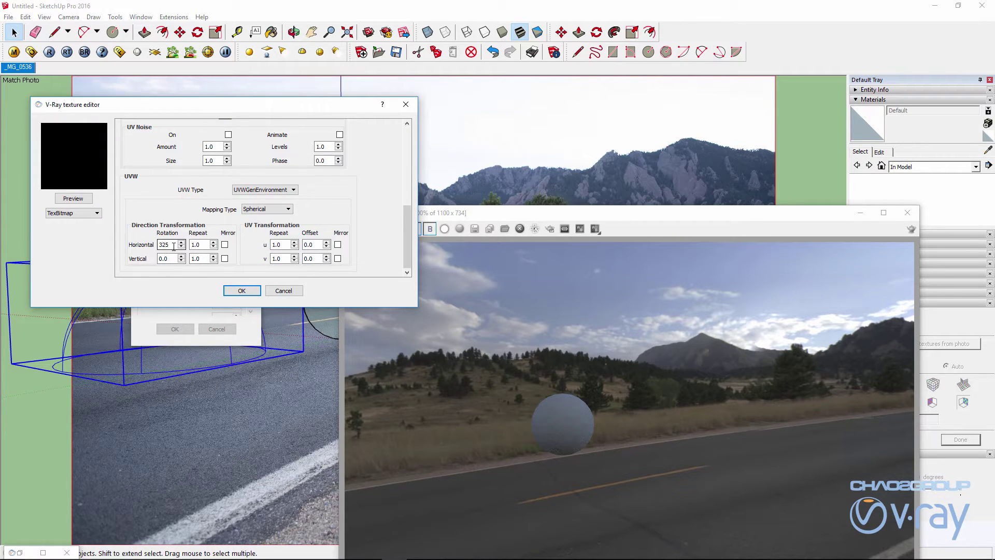
{"action": "left_click", "coordinate": [237, 290]}
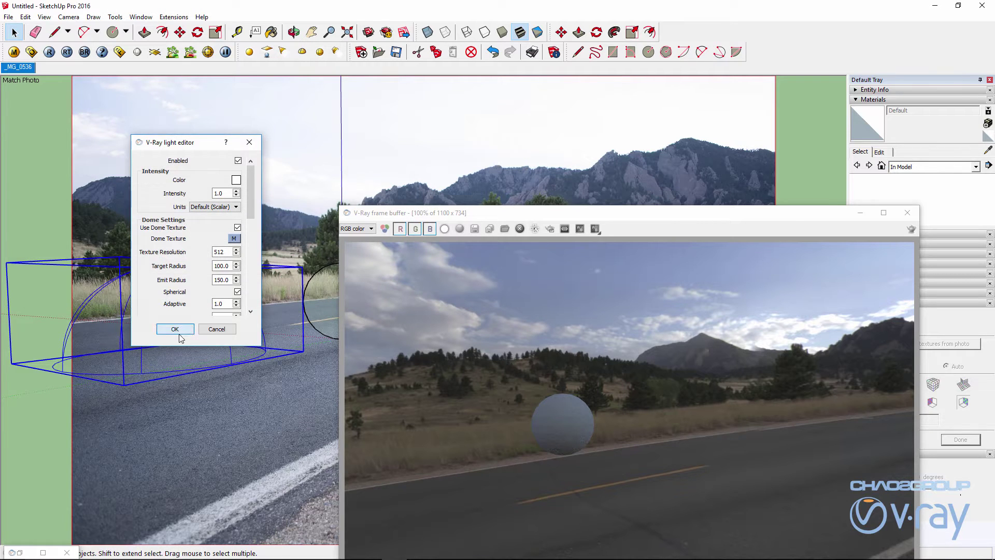
{"action": "left_click", "coordinate": [175, 329]}
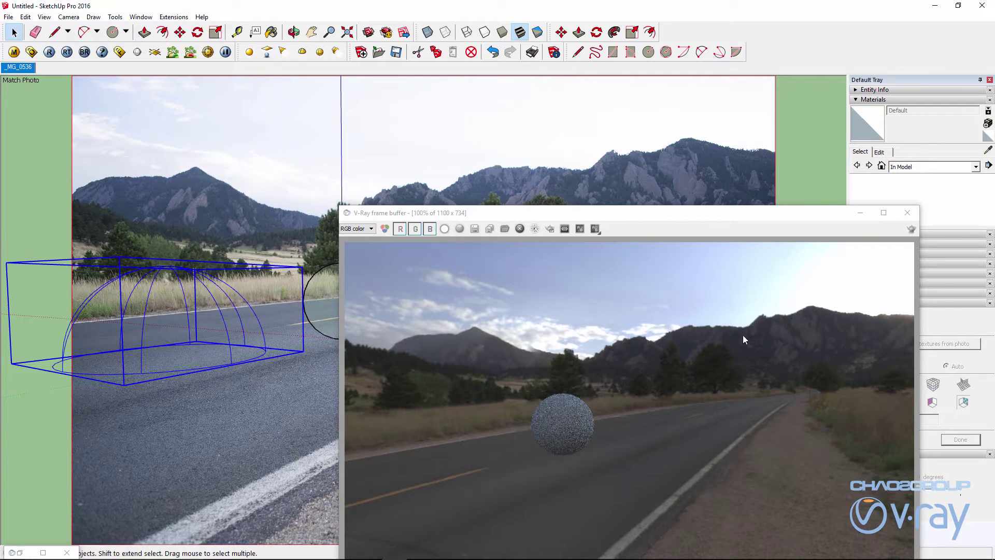
Compare the mountains and road of the rotated HDR environment with the matched photo in the viewport
{"action": "left_click_drag", "start_coordinate": [693, 223], "coordinate": [700, 177]}
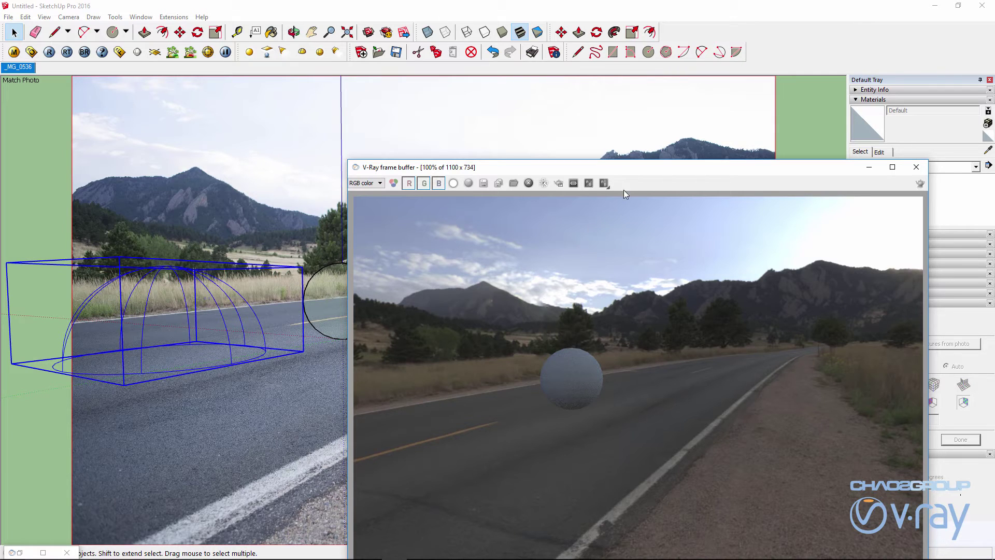
{"action": "left_click_drag", "start_coordinate": [629, 167], "coordinate": [610, 142]}
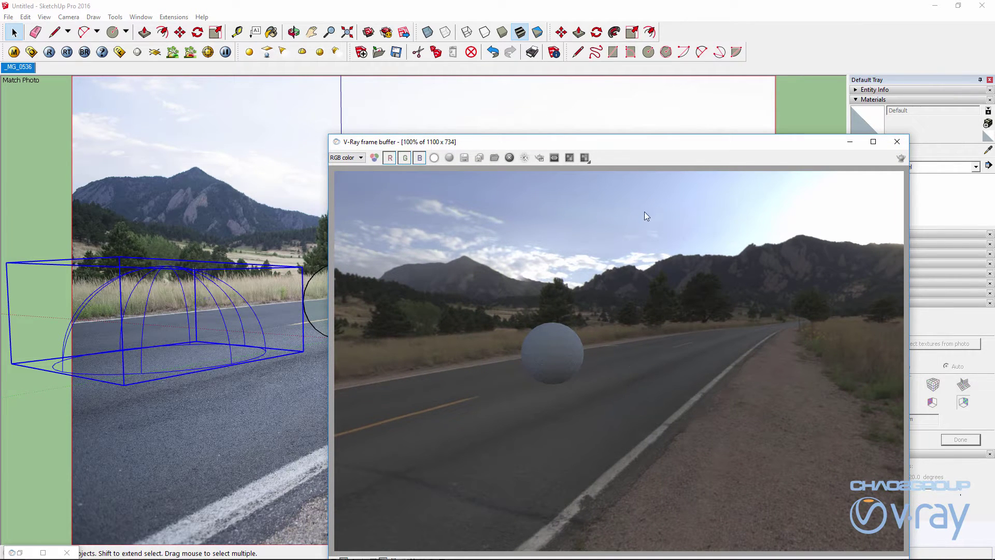
{"action": "left_click_drag", "start_coordinate": [624, 147], "coordinate": [659, 177]}
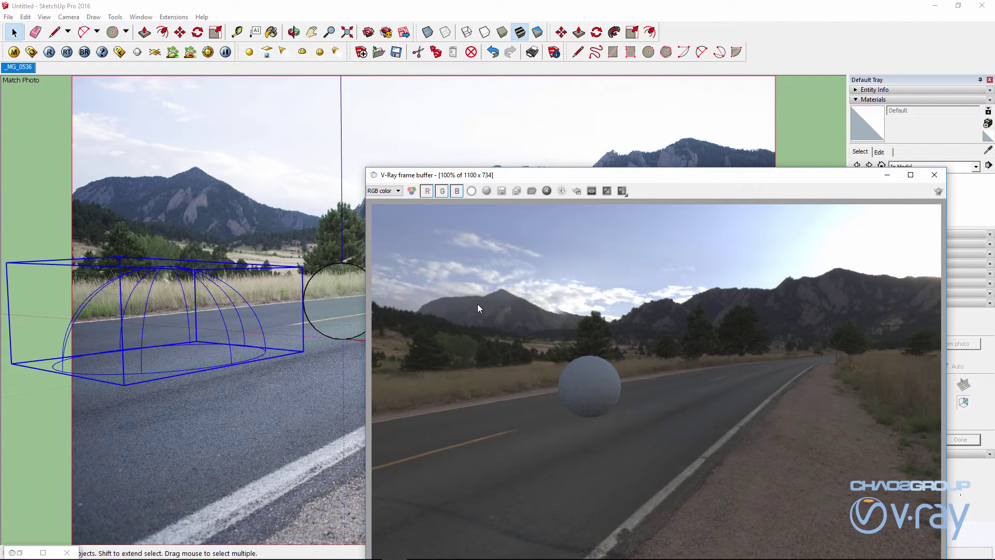
Set the physical camera's override focal length to 50 and start the V-Ray RT render
{"action": "left_click", "coordinate": [31, 52]}
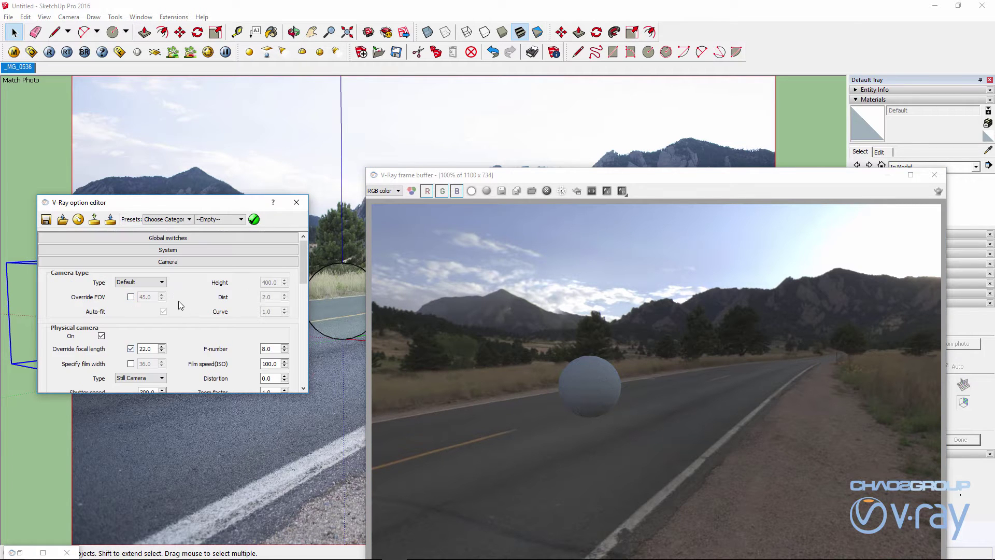
{"action": "left_click", "coordinate": [168, 262]}
{"action": "left_click", "coordinate": [174, 263]}
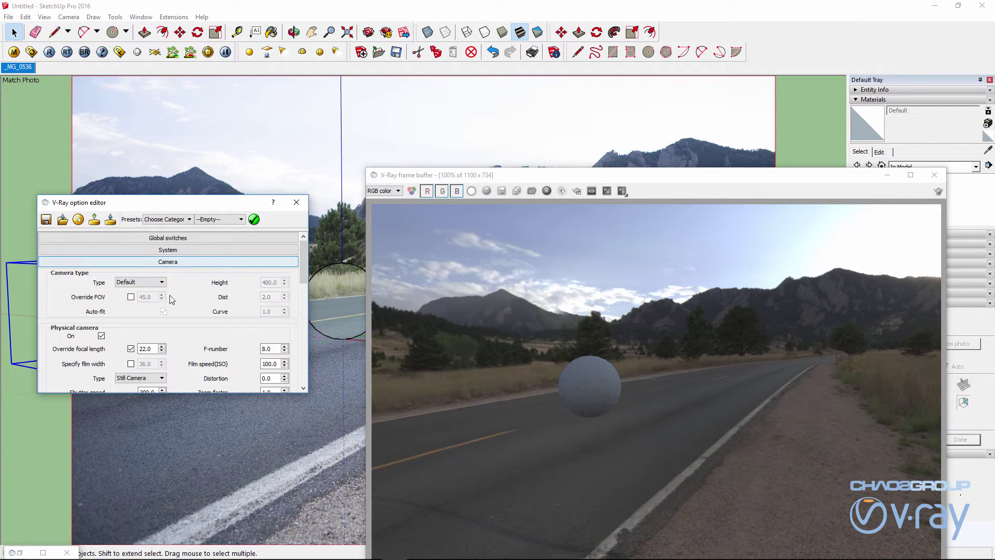
{"action": "double_click", "coordinate": [146, 348]}
{"action": "type", "text": "50"}
{"action": "key", "text": "Return"}
{"action": "left_click_drag", "start_coordinate": [689, 176], "coordinate": [672, 140]}
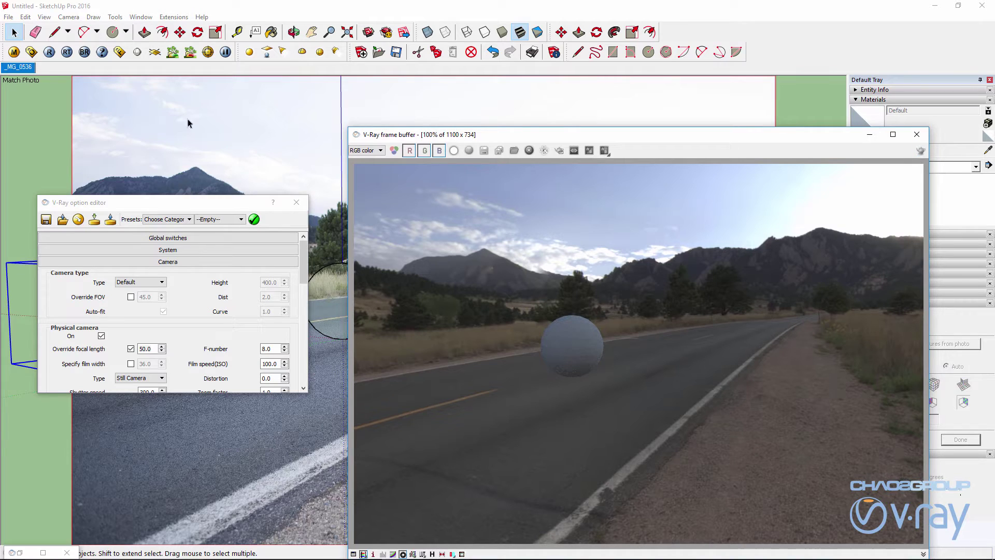
{"action": "left_click", "coordinate": [68, 52]}
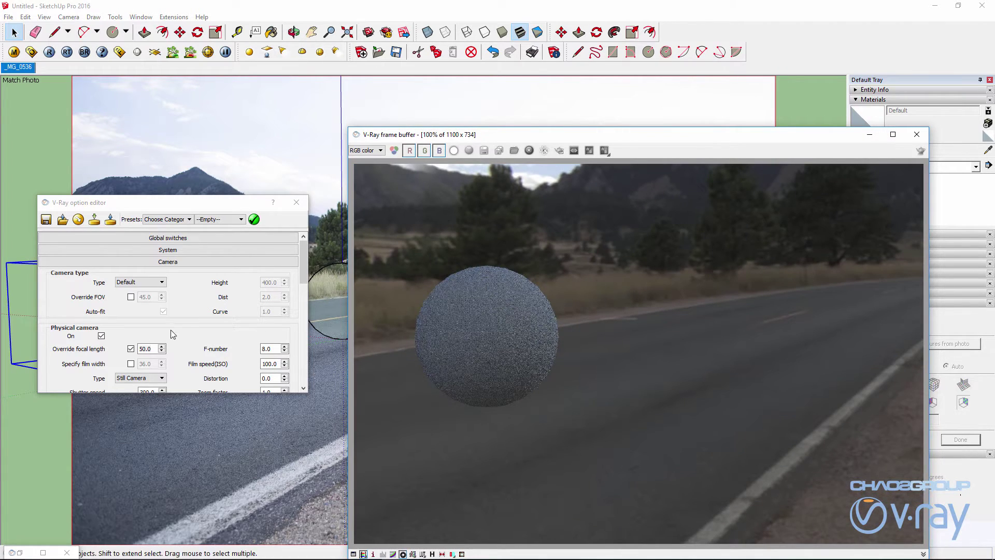
Try override focal lengths of 30 and 26, comparing the rendered mountains with the matched photo
{"action": "double_click", "coordinate": [152, 348]}
{"action": "type", "text": "30"}
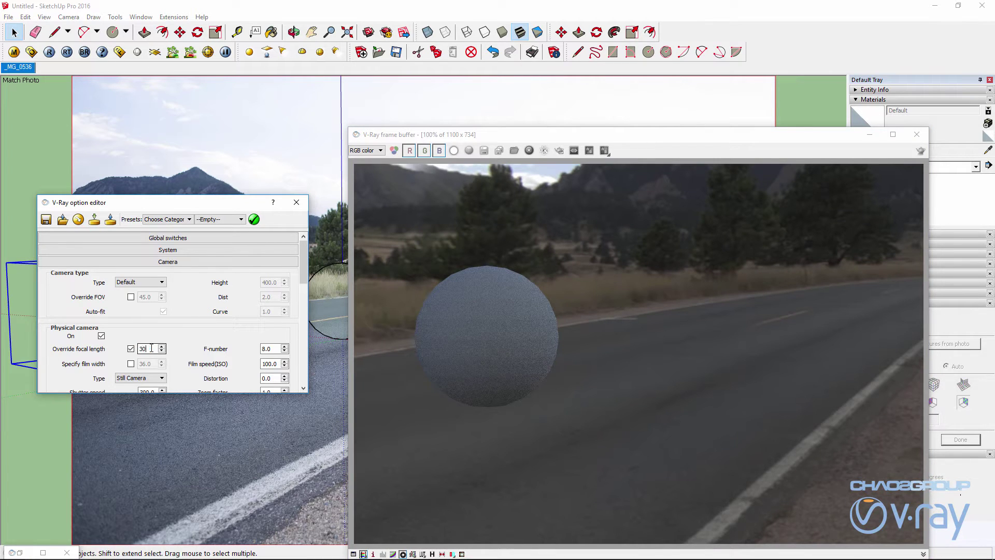
{"action": "key", "text": "Return"}
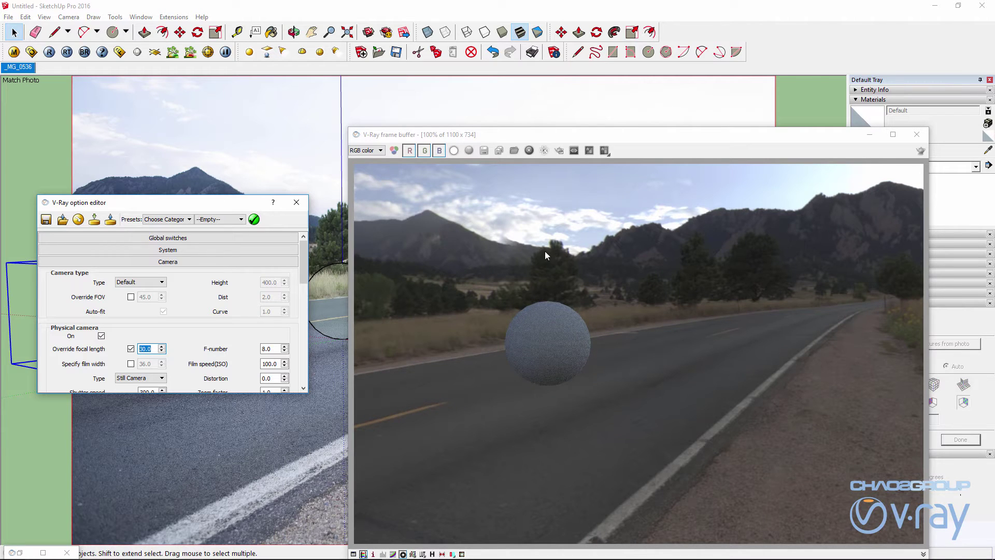
{"action": "type", "text": "26"}
{"action": "key", "text": "Return"}
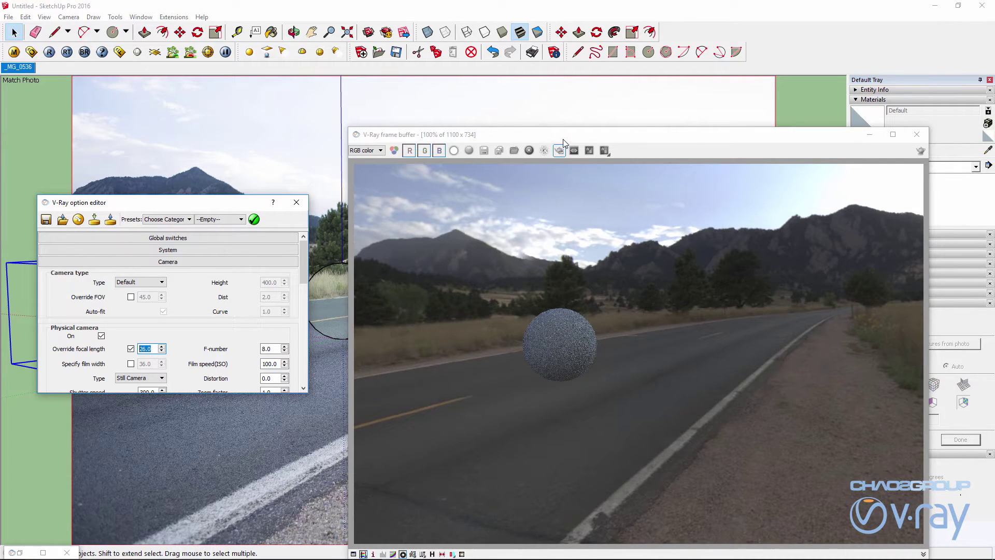
{"action": "left_click_drag", "start_coordinate": [564, 140], "coordinate": [539, 260]}
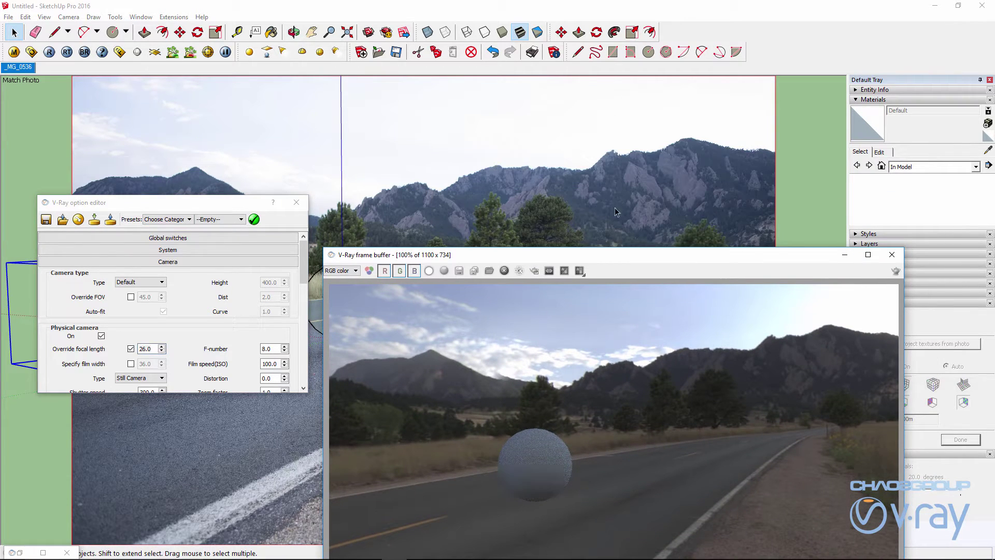
{"action": "left_click_drag", "start_coordinate": [619, 255], "coordinate": [711, 131]}
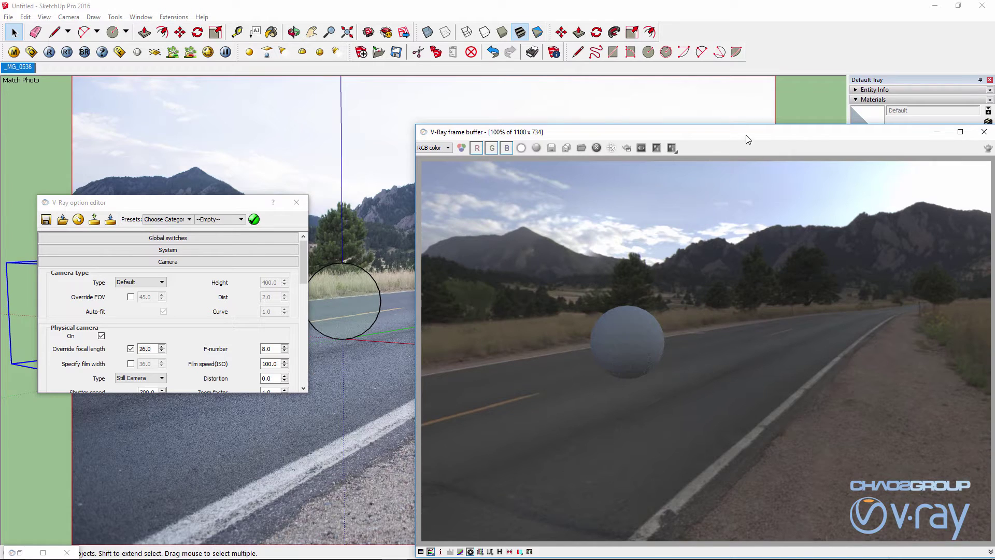
{"action": "left_click_drag", "start_coordinate": [747, 138], "coordinate": [672, 123]}
Set the physical camera's override focal length to 22 and close the V-Ray option editor
{"action": "double_click", "coordinate": [147, 349]}
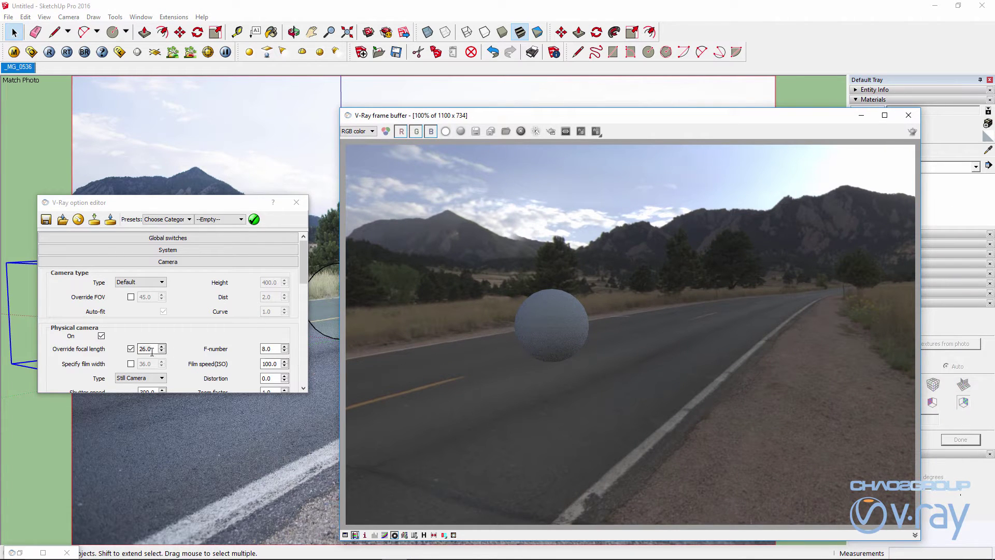
{"action": "type", "text": "22"}
{"action": "key", "text": "Return"}
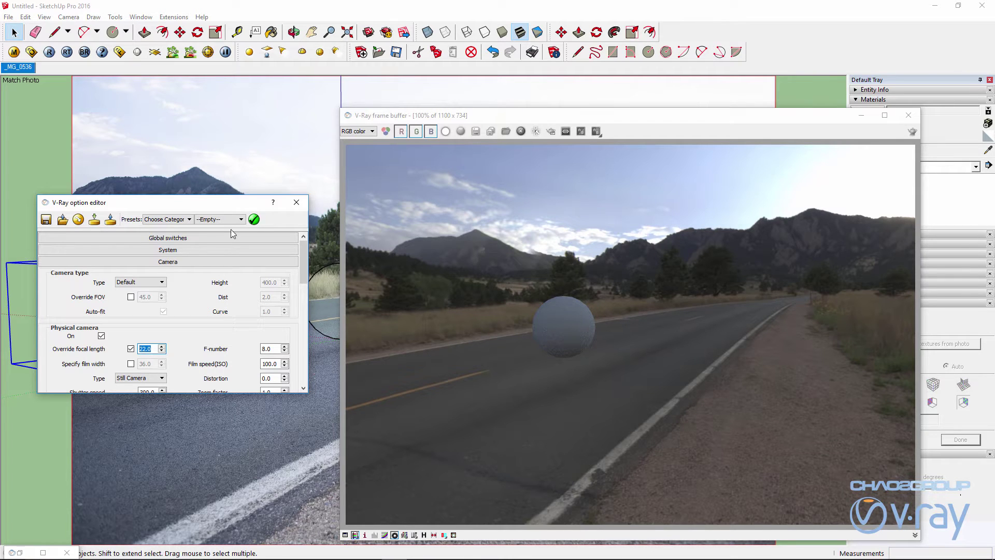
{"action": "left_click", "coordinate": [296, 202]}
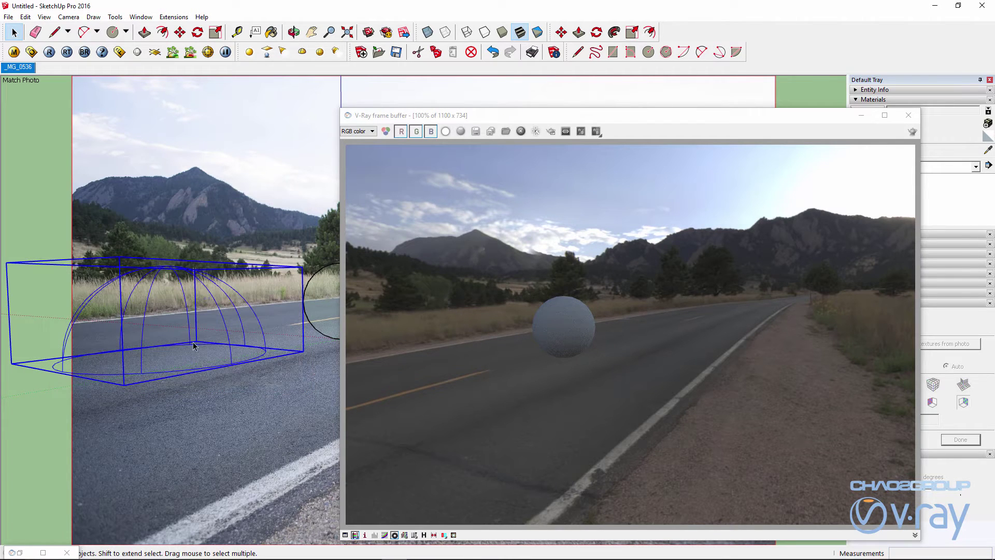
Enable the Invisible option of the dome light and apply its settings
{"action": "right_click", "coordinate": [201, 371]}
{"action": "left_click", "coordinate": [188, 371]}
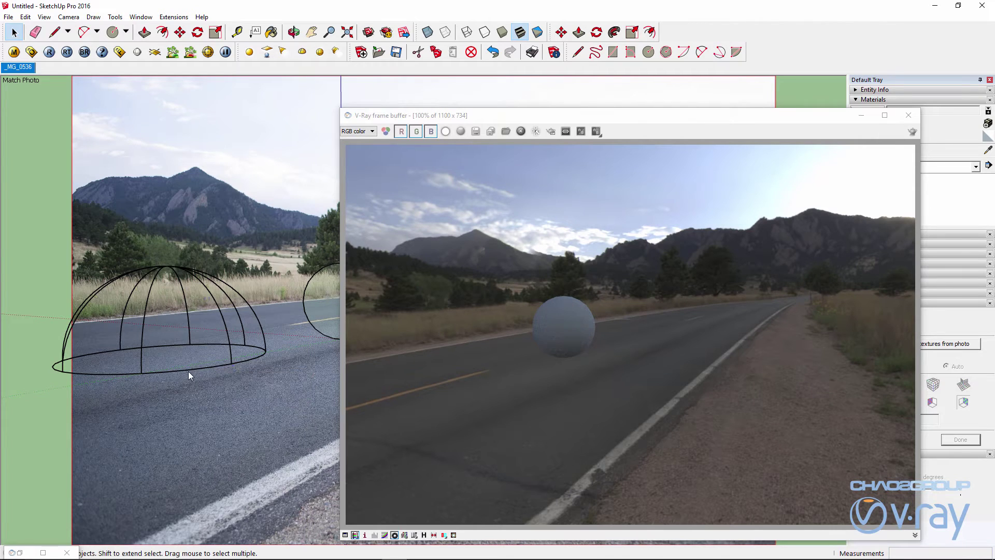
{"action": "left_click", "coordinate": [188, 371]}
{"action": "right_click", "coordinate": [191, 370]}
{"action": "mouse_move", "coordinate": [238, 532]}
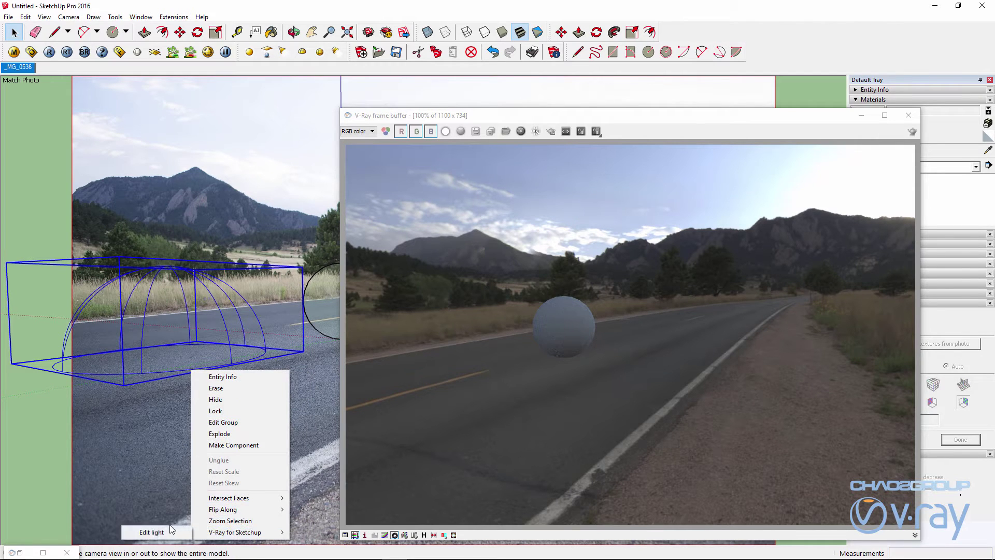
{"action": "left_click", "coordinate": [156, 531]}
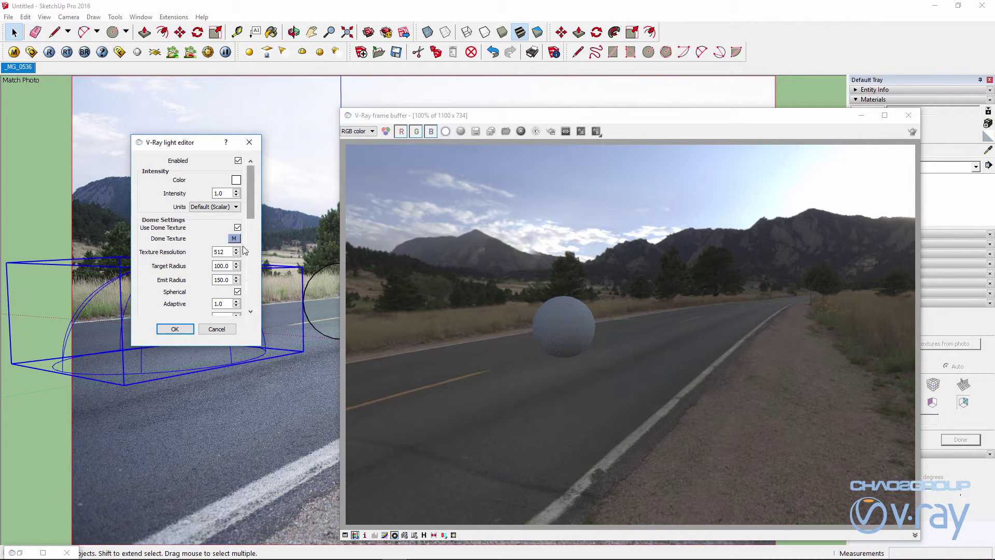
{"action": "left_click_drag", "start_coordinate": [250, 208], "coordinate": [252, 260]}
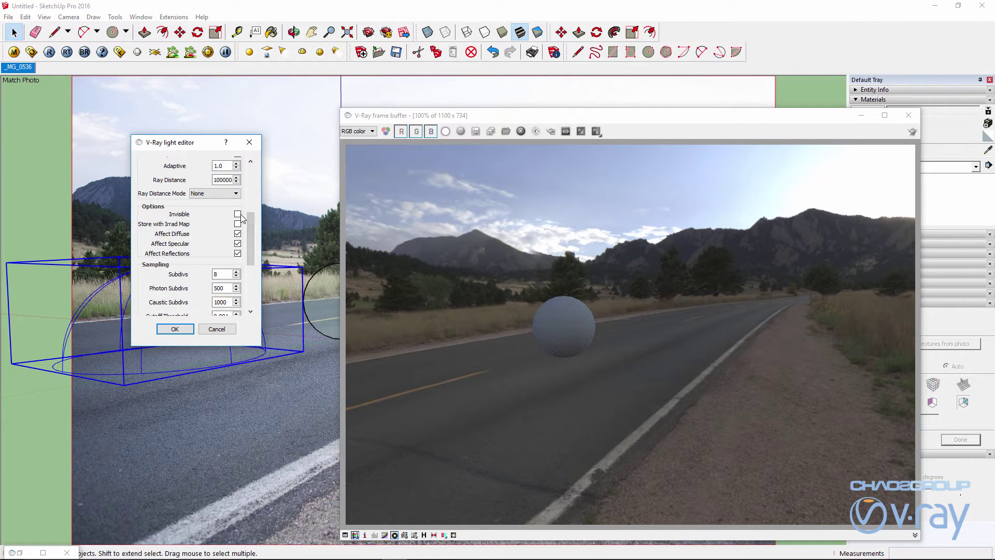
{"action": "left_click", "coordinate": [238, 214]}
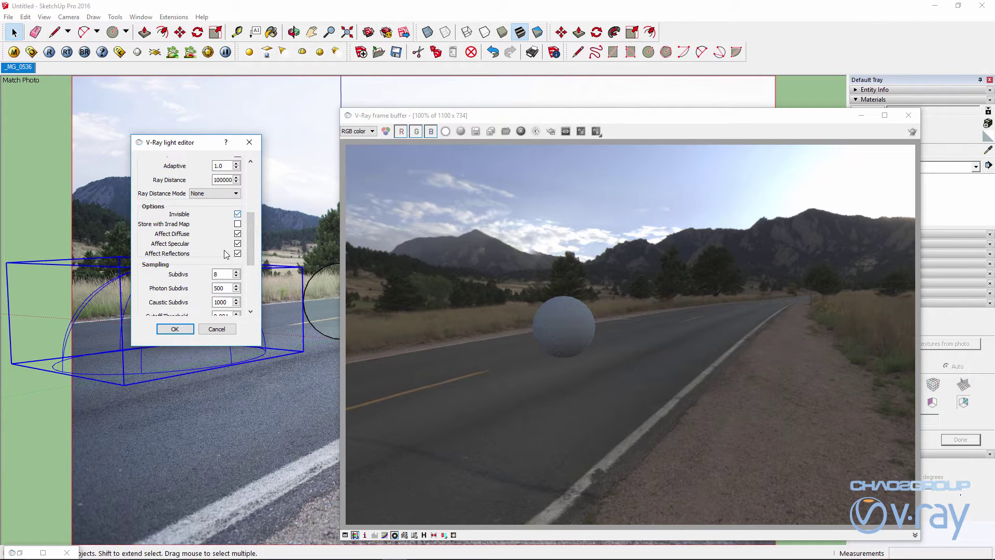
{"action": "left_click", "coordinate": [174, 329]}
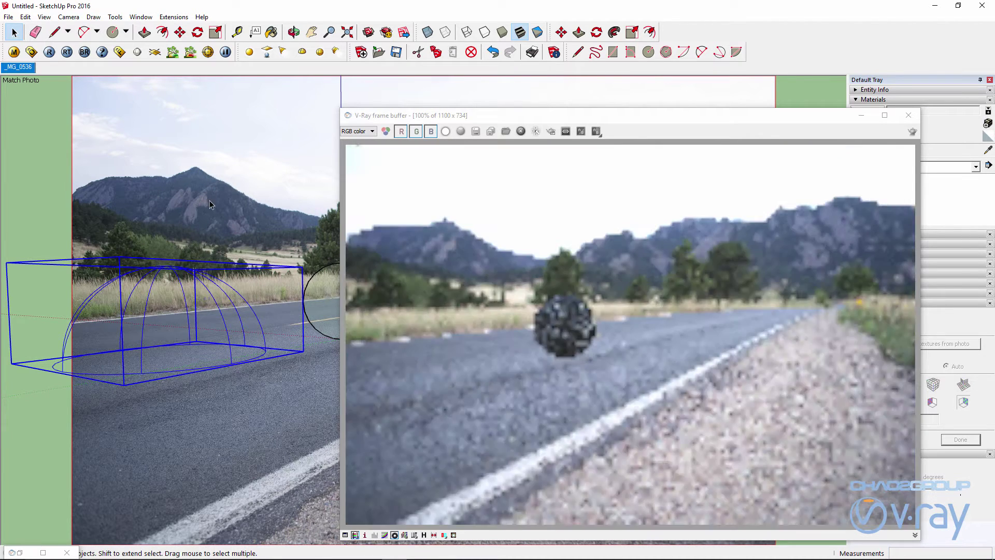
Compare the render with the matched photo and add a V-Ray infinite plane on the road in front of the dome light
{"action": "left_click_drag", "start_coordinate": [617, 121], "coordinate": [765, 113]}
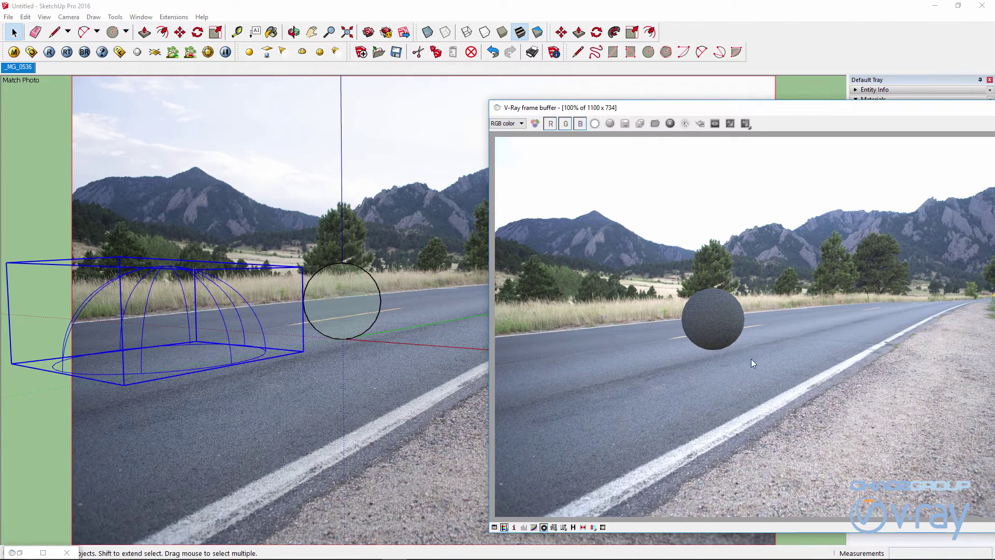
{"action": "left_click_drag", "start_coordinate": [796, 112], "coordinate": [654, 67]}
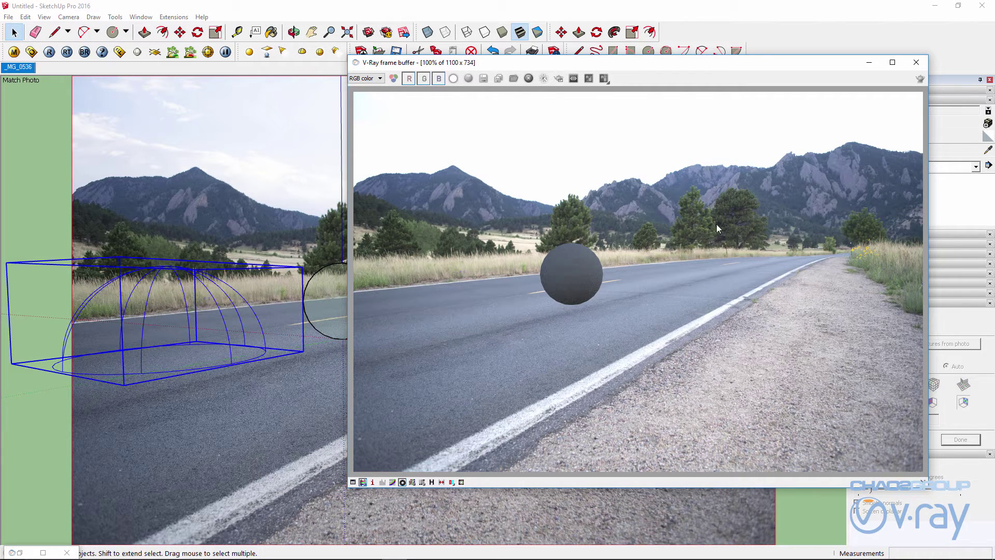
{"action": "left_click_drag", "start_coordinate": [641, 68], "coordinate": [780, 70]}
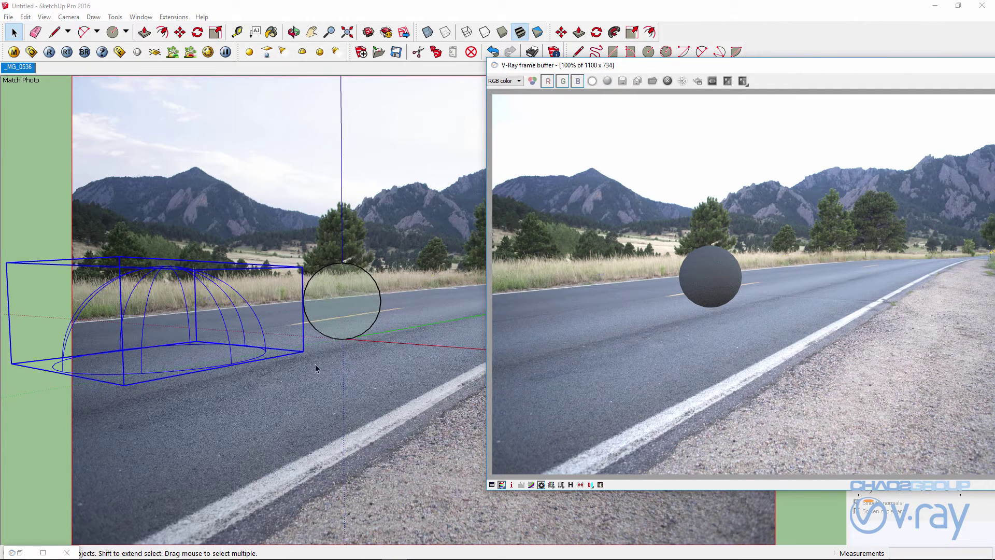
{"action": "left_click", "coordinate": [154, 54]}
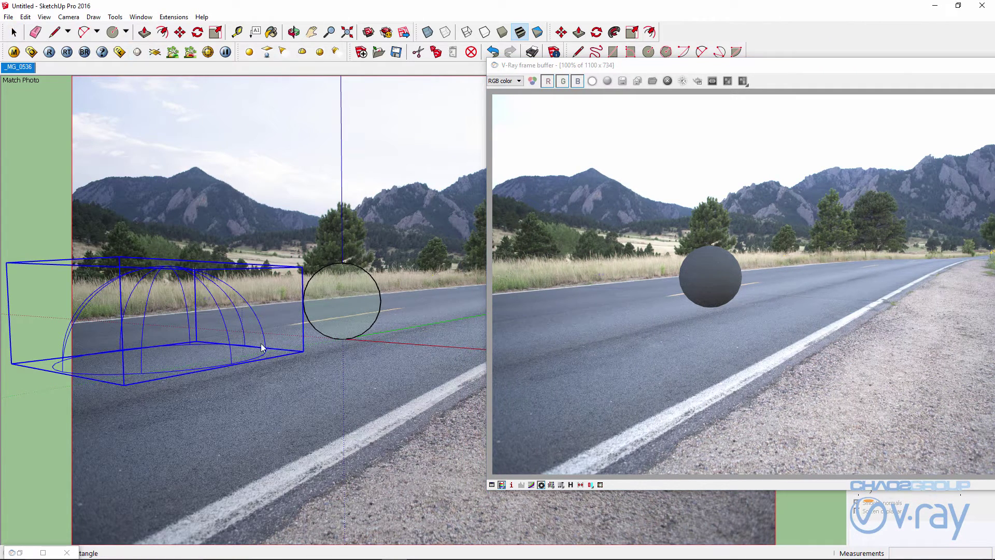
{"action": "left_click", "coordinate": [278, 383]}
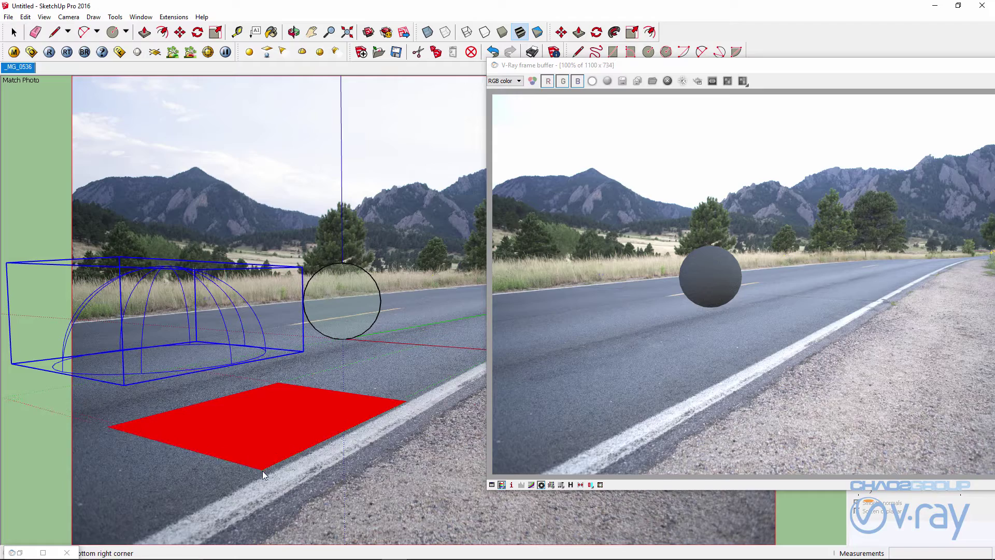
{"action": "left_click", "coordinate": [262, 471]}
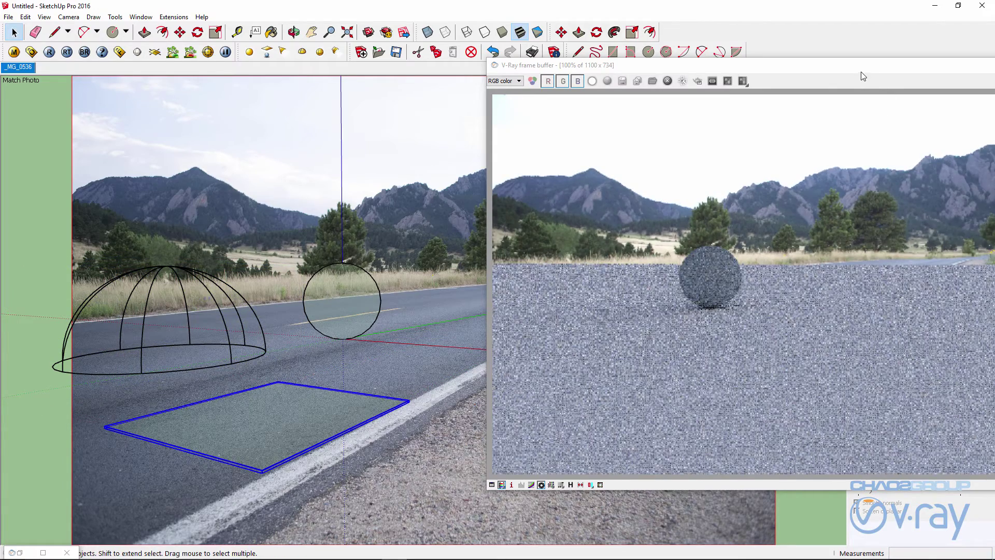
{"action": "left_click_drag", "start_coordinate": [858, 69], "coordinate": [735, 90]}
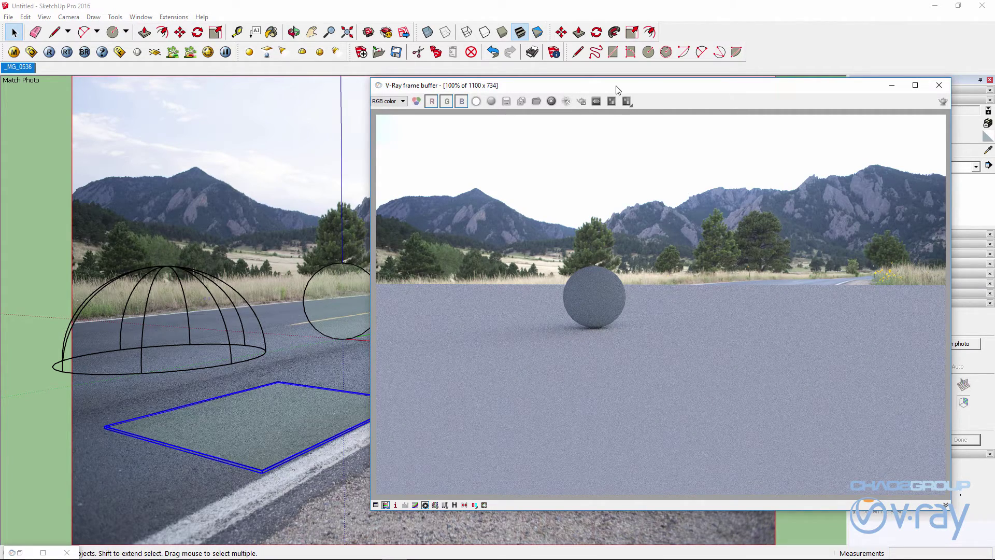
Create a new V-Ray Material in the scene materials and name it base
{"action": "left_click_drag", "start_coordinate": [617, 86], "coordinate": [671, 95]}
{"action": "left_click", "coordinate": [14, 52]}
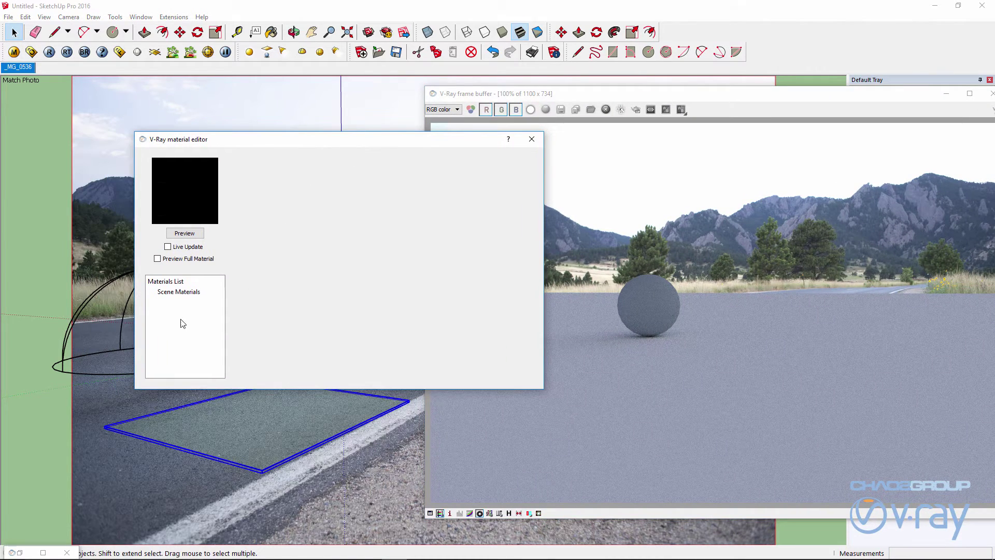
{"action": "left_click", "coordinate": [180, 292]}
{"action": "right_click", "coordinate": [183, 296]}
{"action": "mouse_move", "coordinate": [265, 300]}
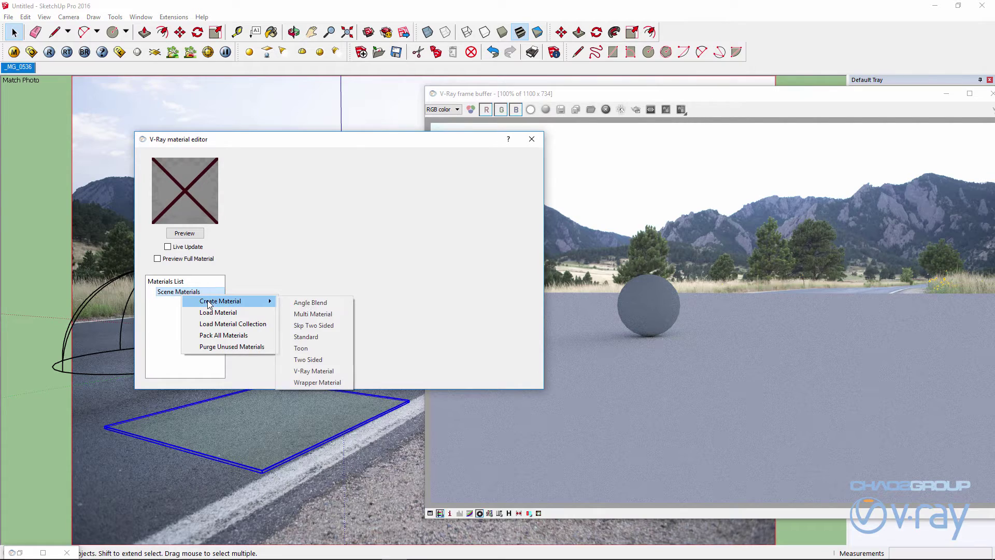
{"action": "left_click", "coordinate": [325, 371]}
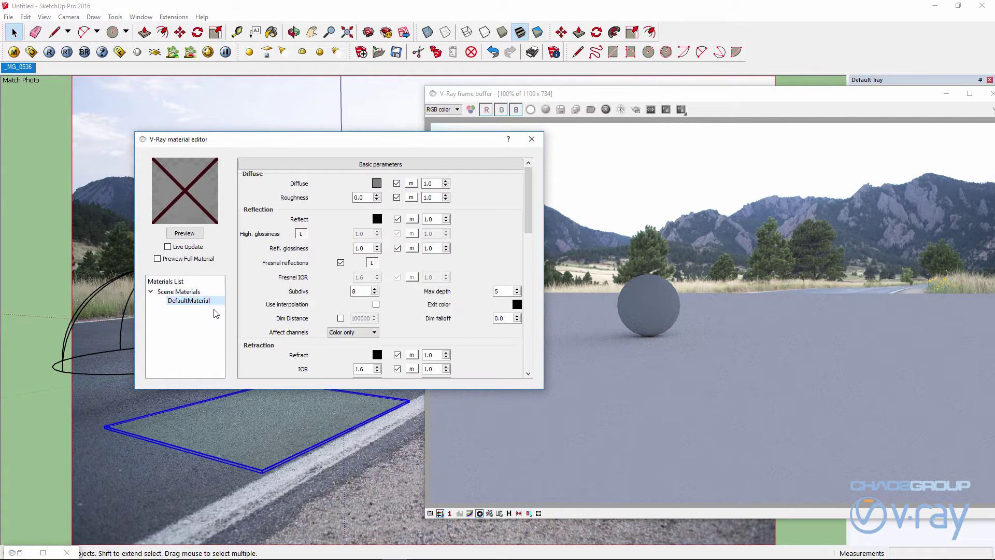
{"action": "double_click", "coordinate": [203, 305]}
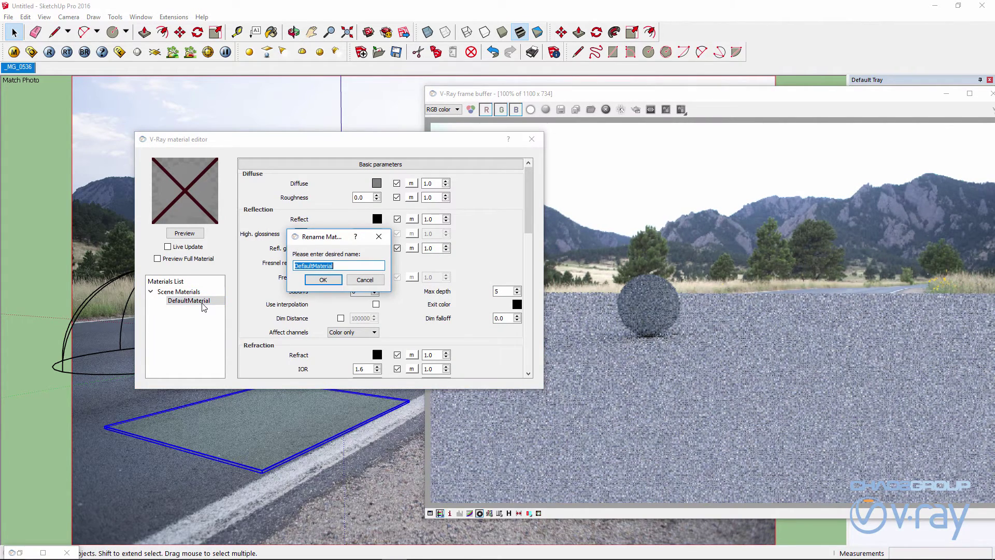
{"action": "type", "text": "base"}
{"action": "key", "text": "Return"}
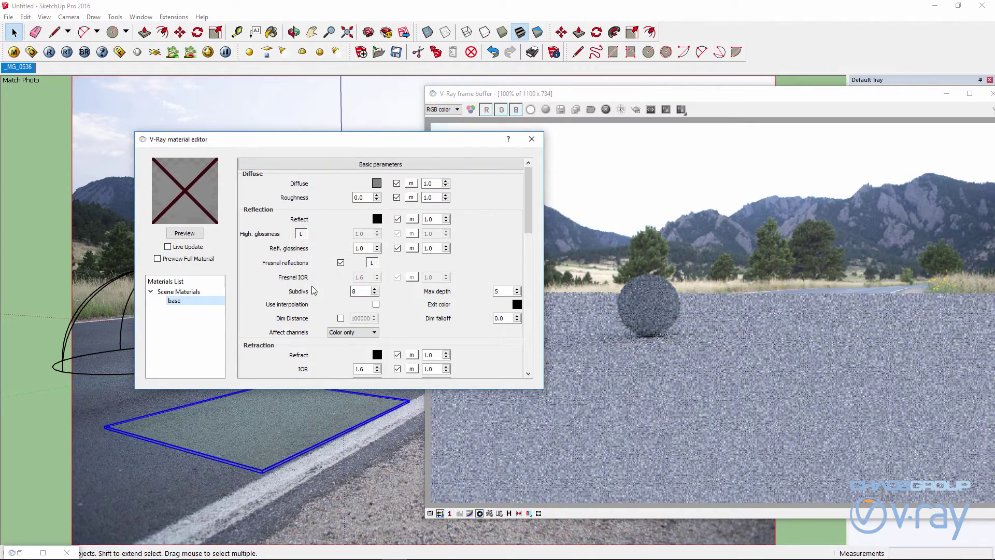
Create a Wrapper Material in the scene materials and name it wrapper
{"action": "right_click", "coordinate": [188, 297]}
{"action": "mouse_move", "coordinate": [233, 301]}
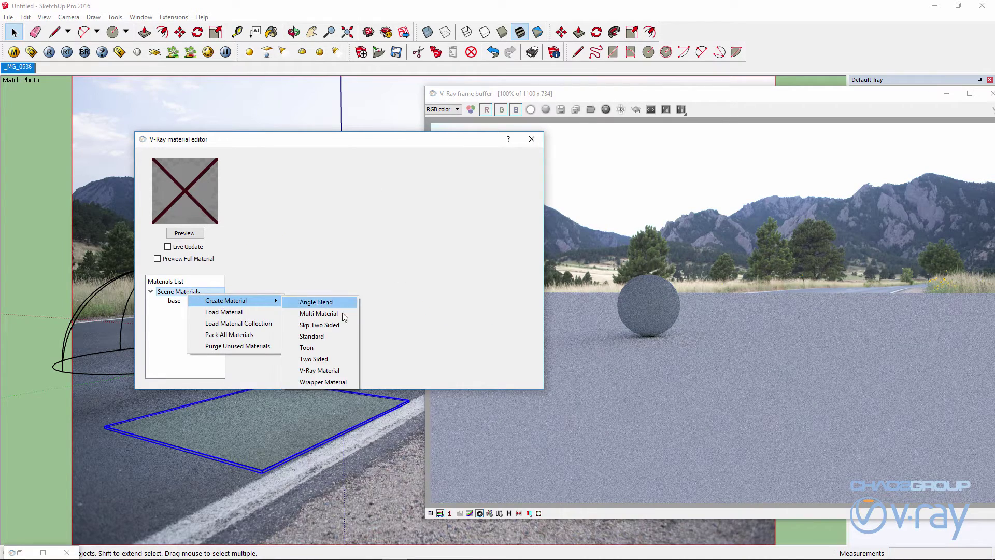
{"action": "left_click", "coordinate": [315, 382]}
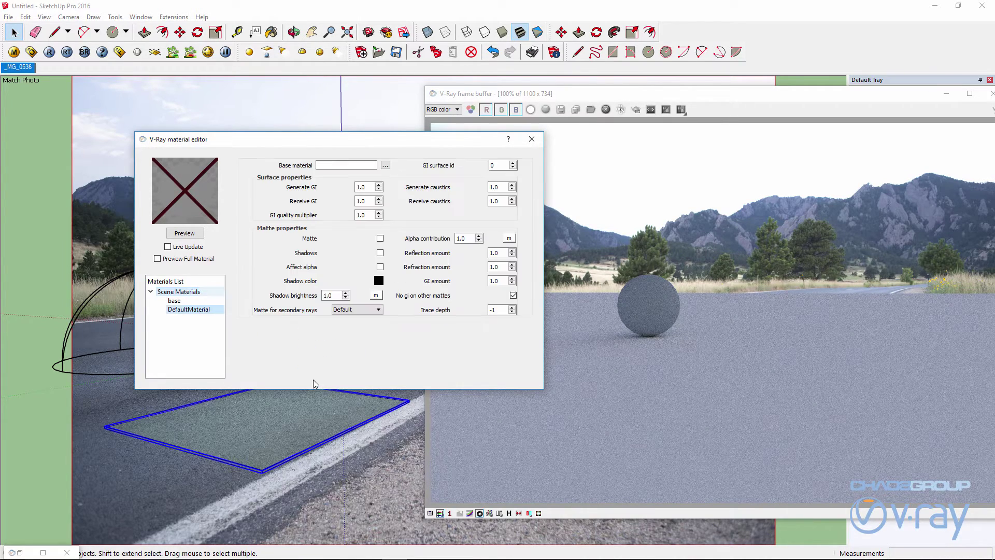
{"action": "double_click", "coordinate": [201, 310]}
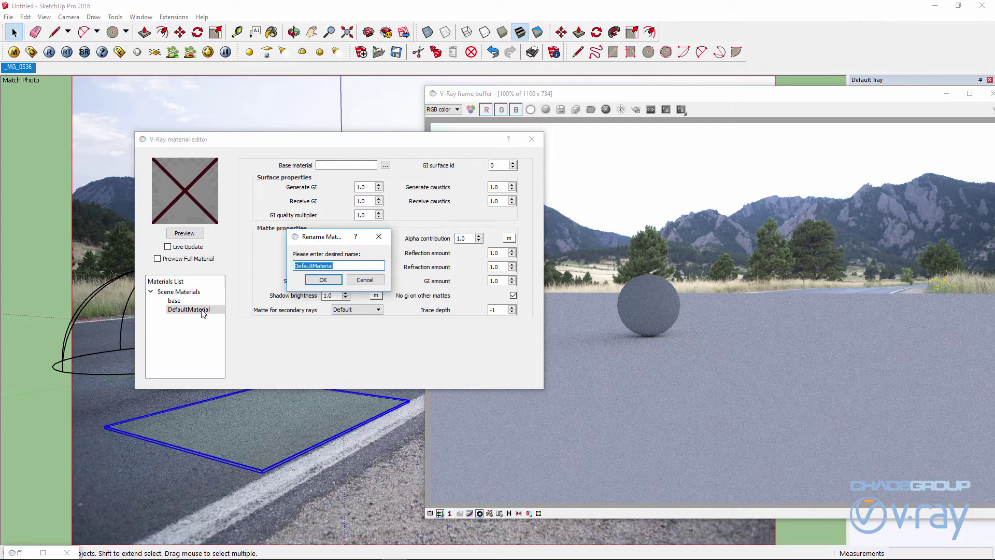
{"action": "type", "text": "wrapper"}
{"action": "left_click", "coordinate": [325, 280]}
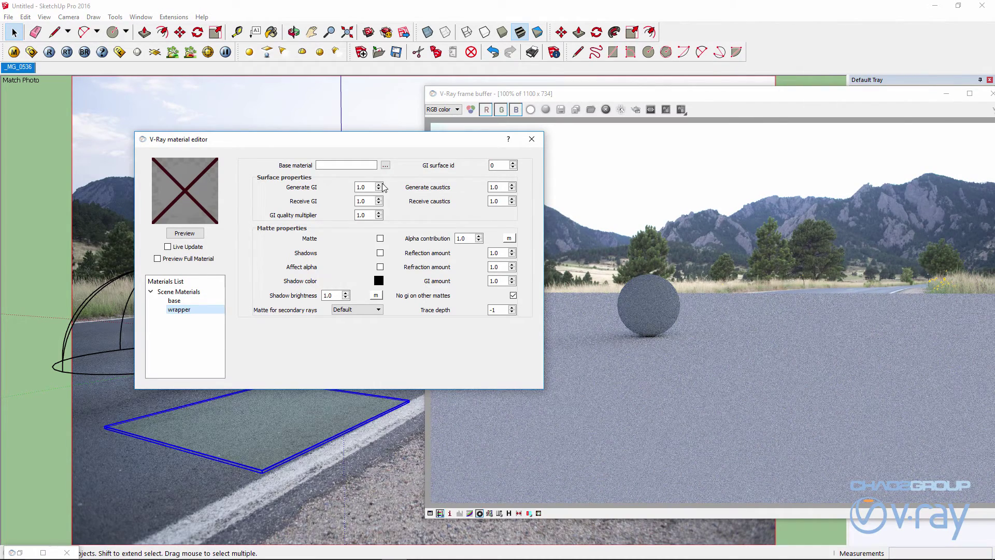
Assign base as the wrapper material's base material and apply wrapper to the selected infinite plane
{"action": "left_click", "coordinate": [385, 165]}
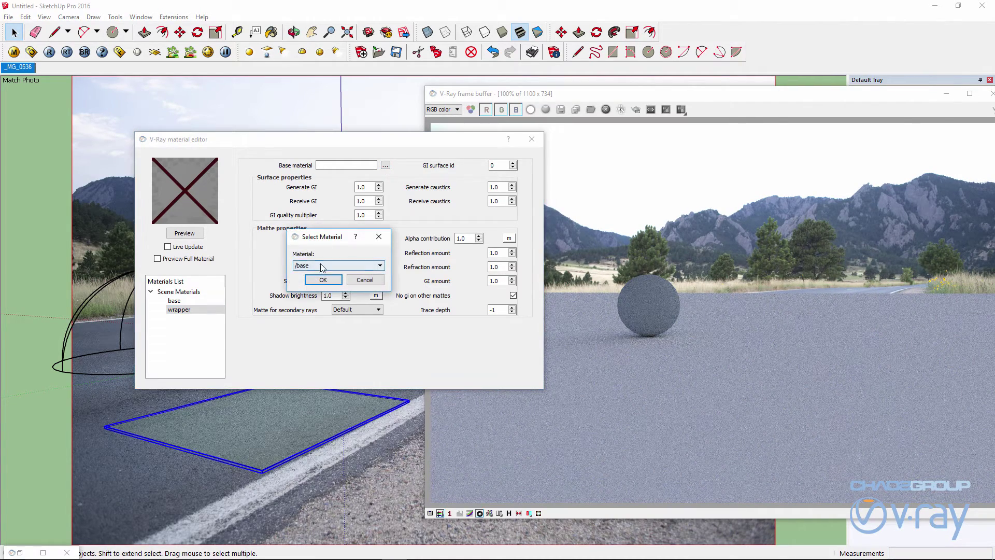
{"action": "left_click", "coordinate": [323, 279]}
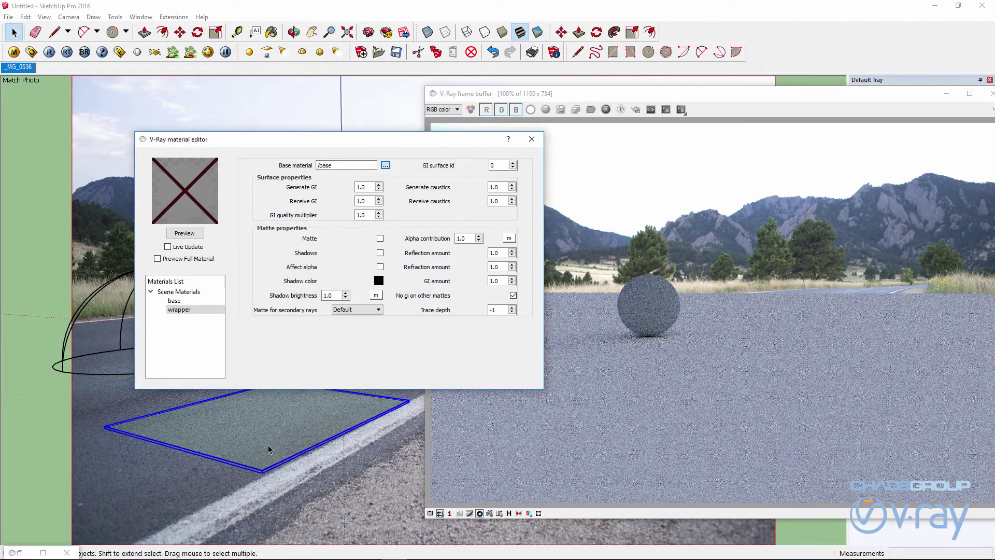
{"action": "left_click", "coordinate": [267, 446]}
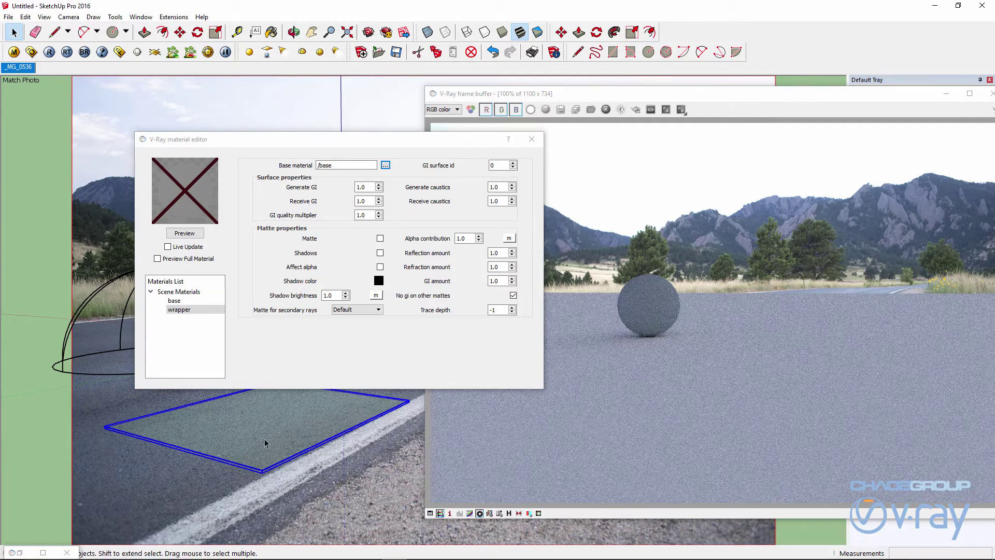
{"action": "right_click", "coordinate": [213, 313]}
{"action": "left_click", "coordinate": [264, 387]}
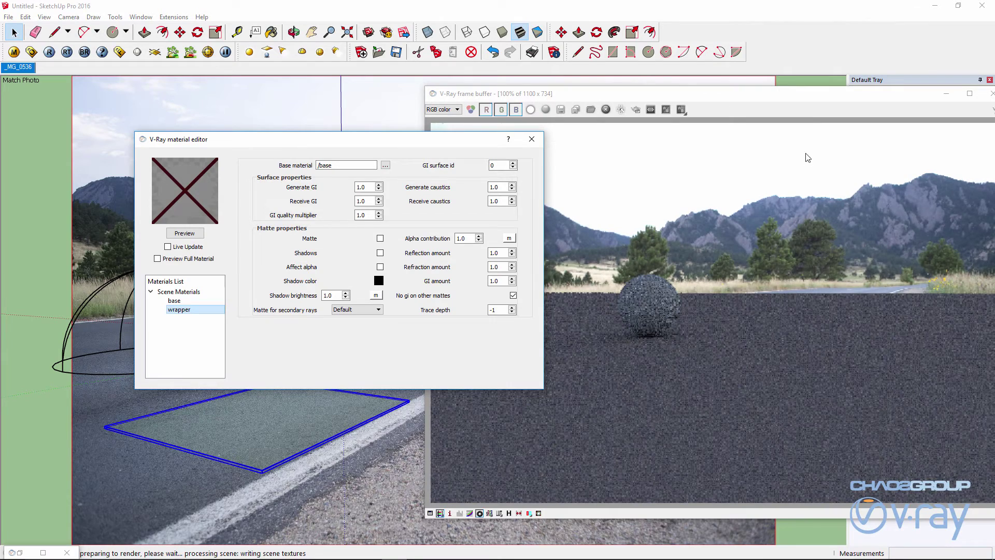
Enable Matte, Shadows and Affect alpha on the wrapper material and set its alpha contribution to -1.0
{"action": "left_click", "coordinate": [811, 98]}
{"action": "left_click_drag", "start_coordinate": [812, 98], "coordinate": [779, 96]}
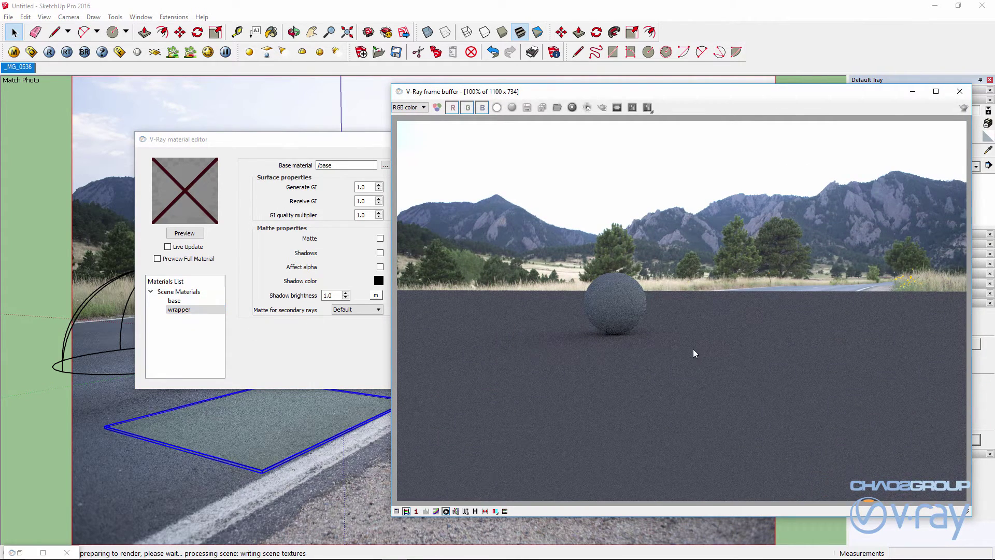
{"action": "left_click_drag", "start_coordinate": [698, 96], "coordinate": [697, 120]}
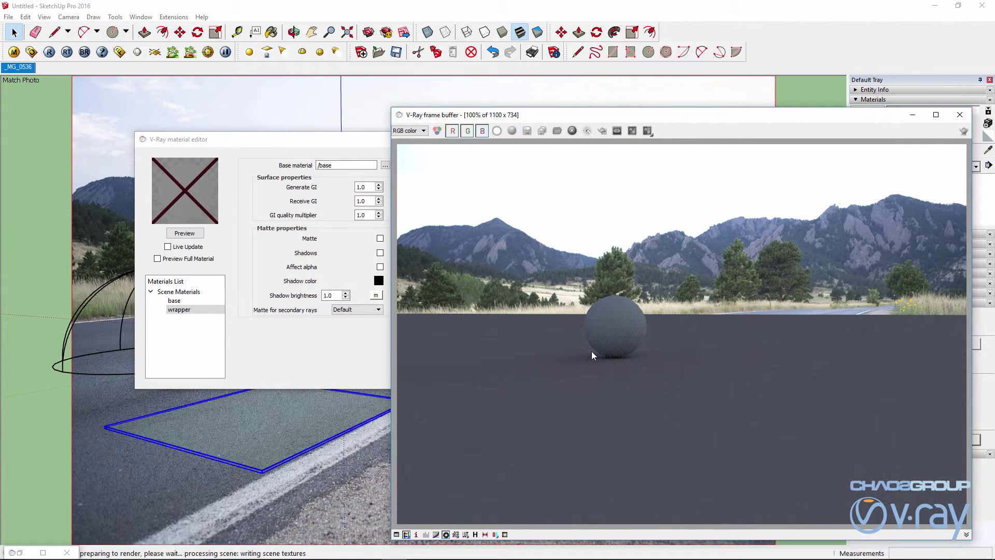
{"action": "left_click_drag", "start_coordinate": [314, 139], "coordinate": [232, 138]}
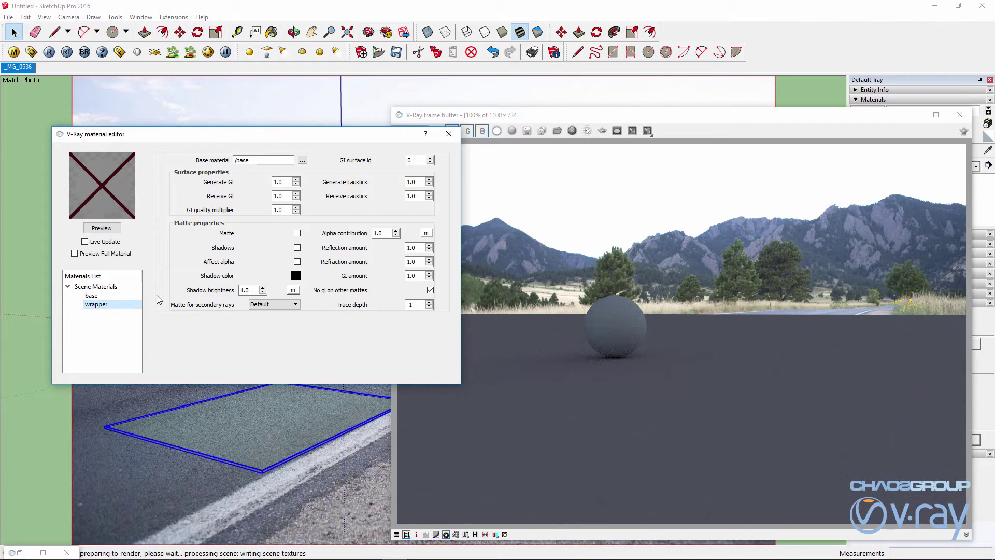
{"action": "left_click", "coordinate": [297, 234]}
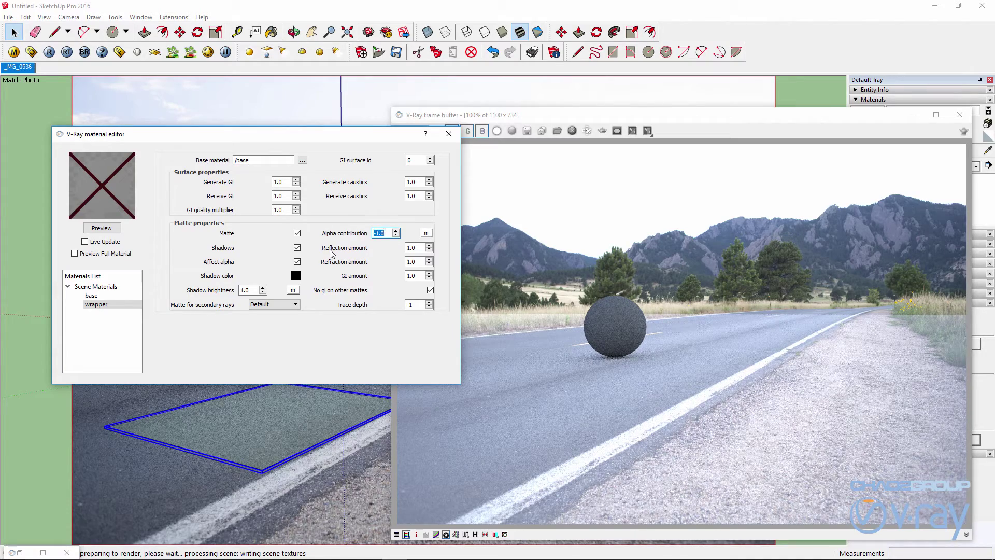
Compare the Alpha and RGB color channels of the interactive render, examining the sphere and the ground plane
{"action": "left_click_drag", "start_coordinate": [637, 115], "coordinate": [697, 114]}
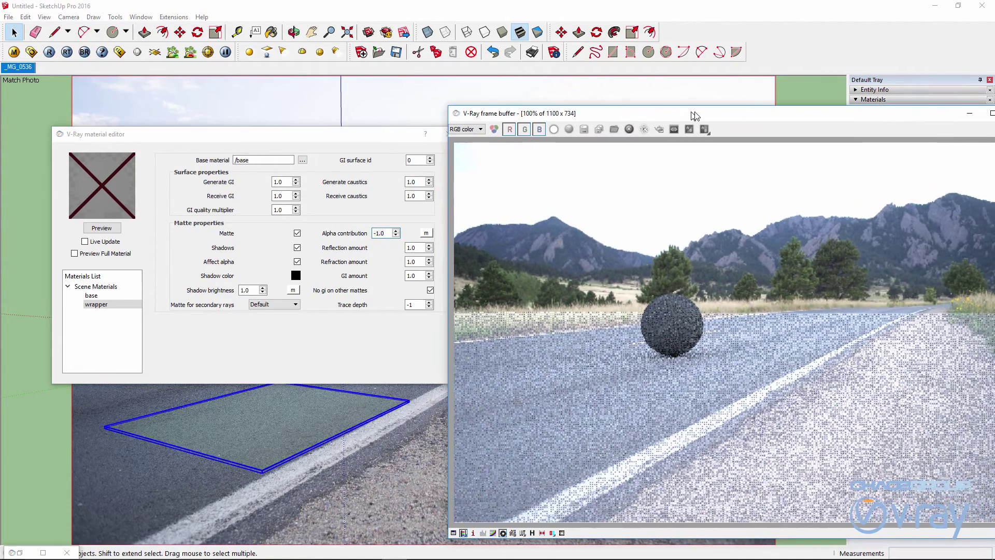
{"action": "left_click", "coordinate": [558, 131]}
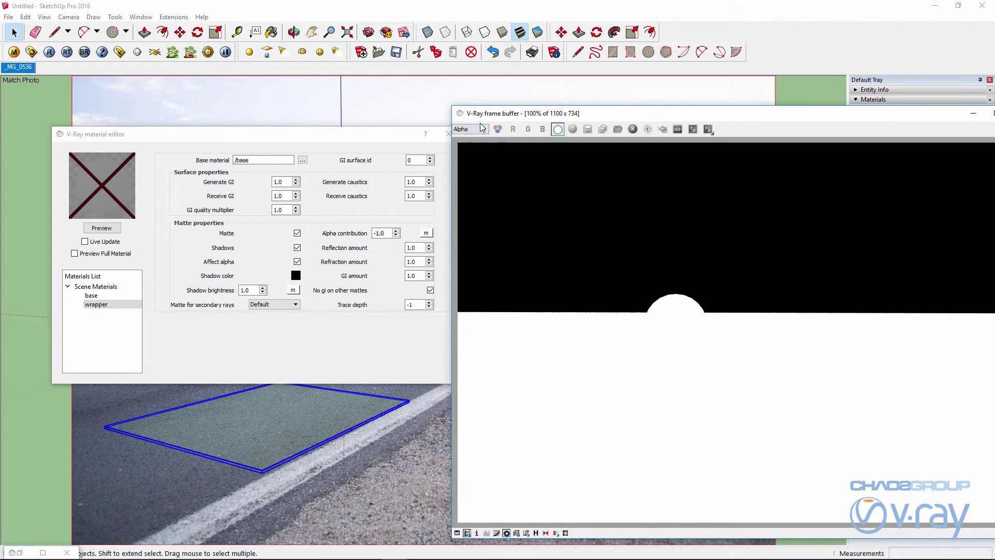
{"action": "left_click", "coordinate": [482, 128]}
{"action": "left_click", "coordinate": [469, 137]}
{"action": "left_click_drag", "start_coordinate": [720, 116], "coordinate": [606, 102]}
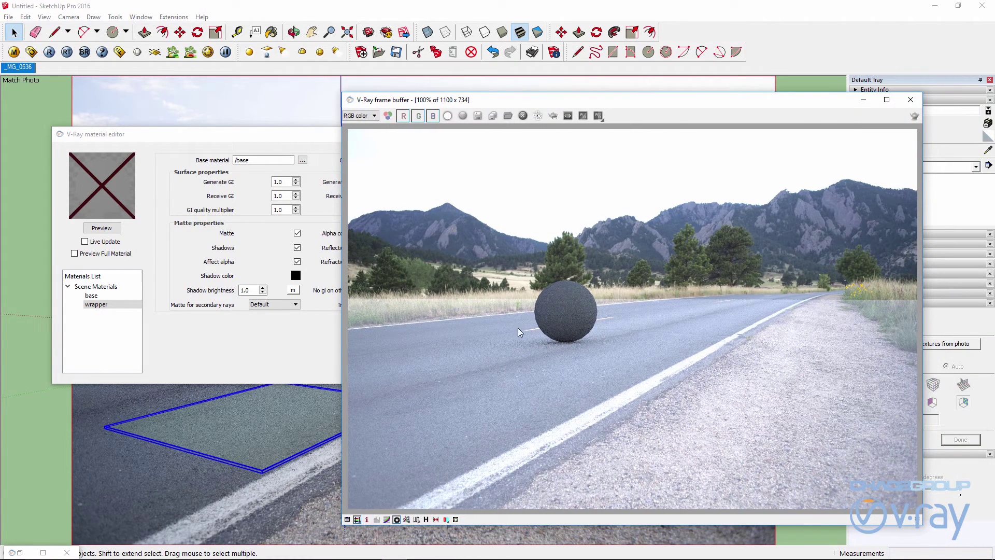
{"action": "left_click_drag", "start_coordinate": [534, 101], "coordinate": [625, 95]}
{"action": "left_click", "coordinate": [448, 109]}
{"action": "left_click", "coordinate": [451, 125]}
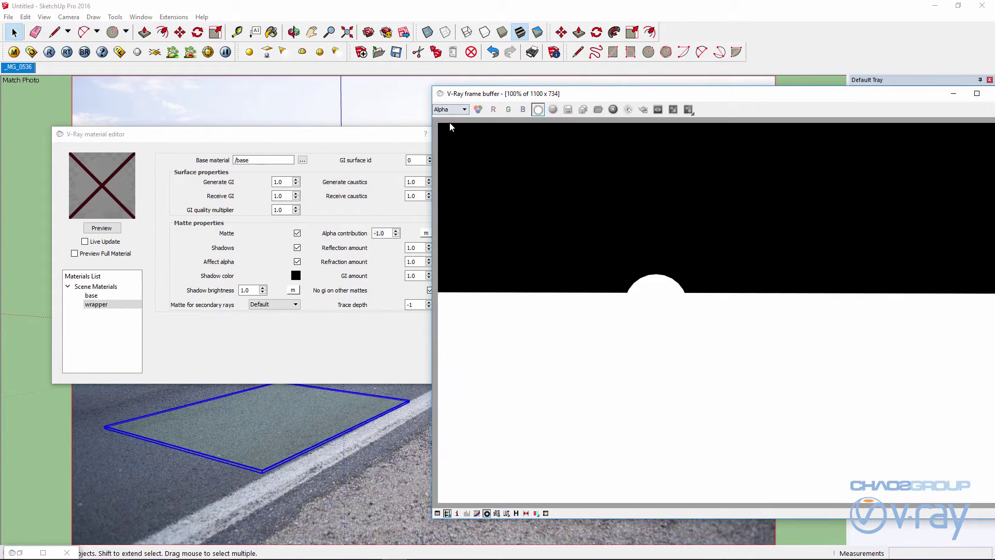
{"action": "left_click", "coordinate": [449, 109]}
{"action": "left_click", "coordinate": [446, 118]}
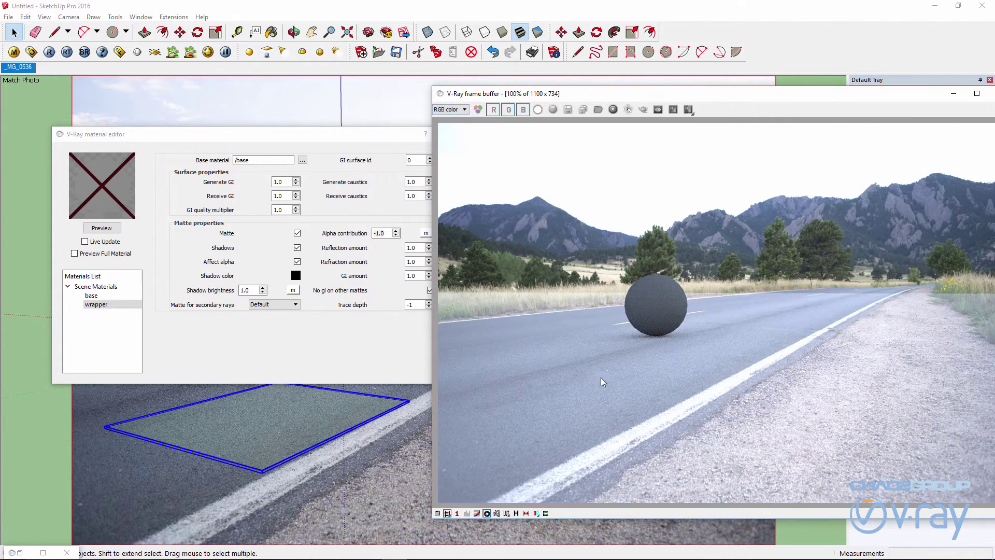
{"action": "left_click_drag", "start_coordinate": [770, 87], "coordinate": [652, 71]}
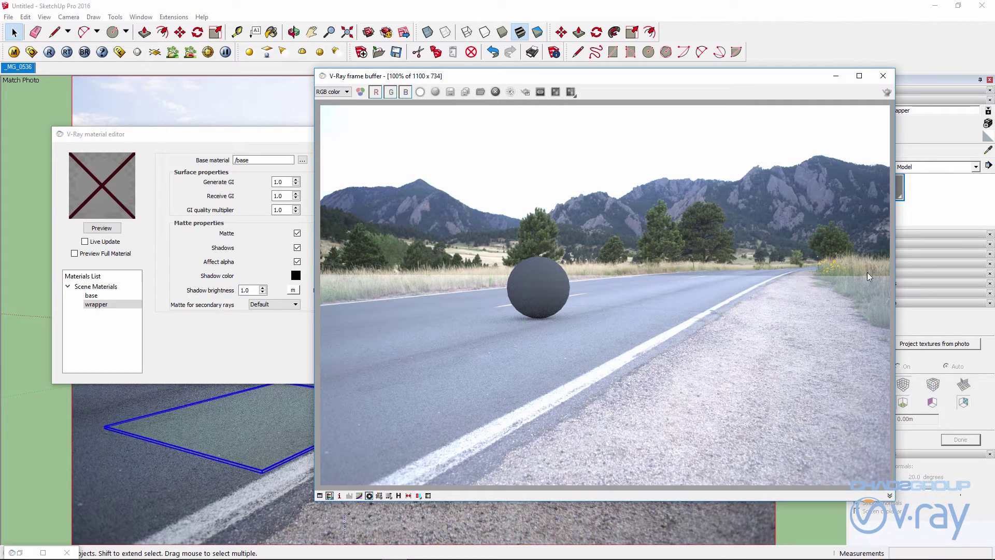
{"action": "left_click_drag", "start_coordinate": [650, 79], "coordinate": [692, 146]}
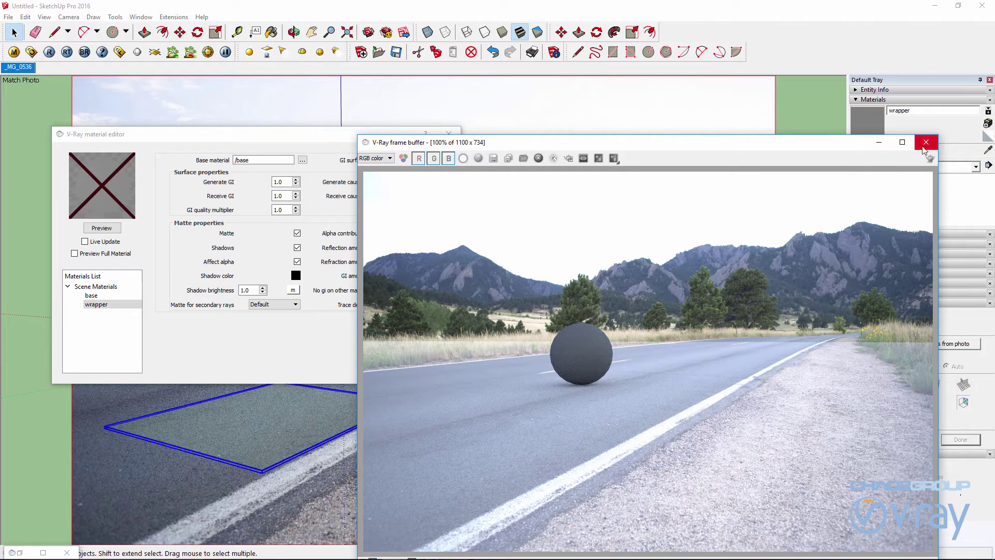
Stop the interactive render and start a regular V-Ray render, inspecting the contact area under the sphere
{"action": "left_click", "coordinate": [11, 553]}
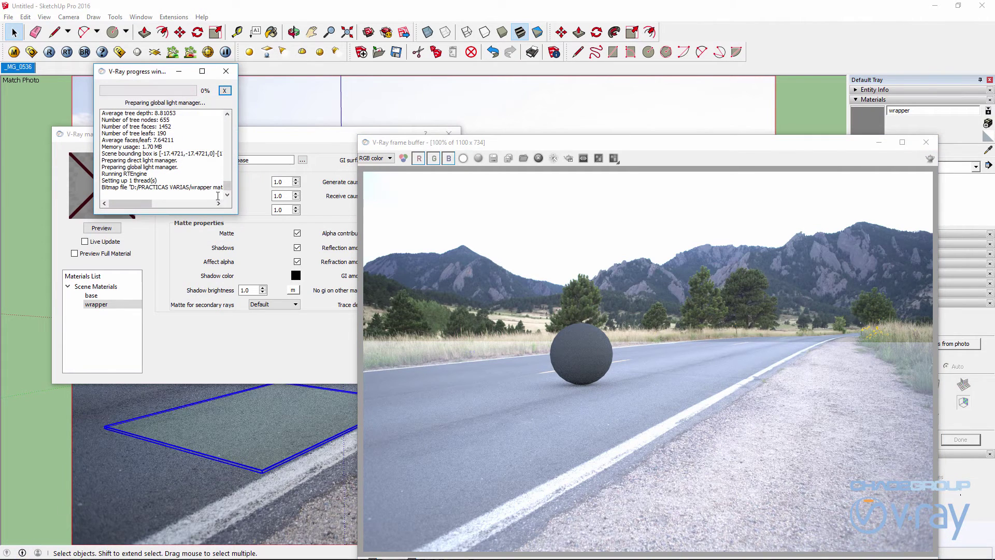
{"action": "left_click", "coordinate": [224, 91]}
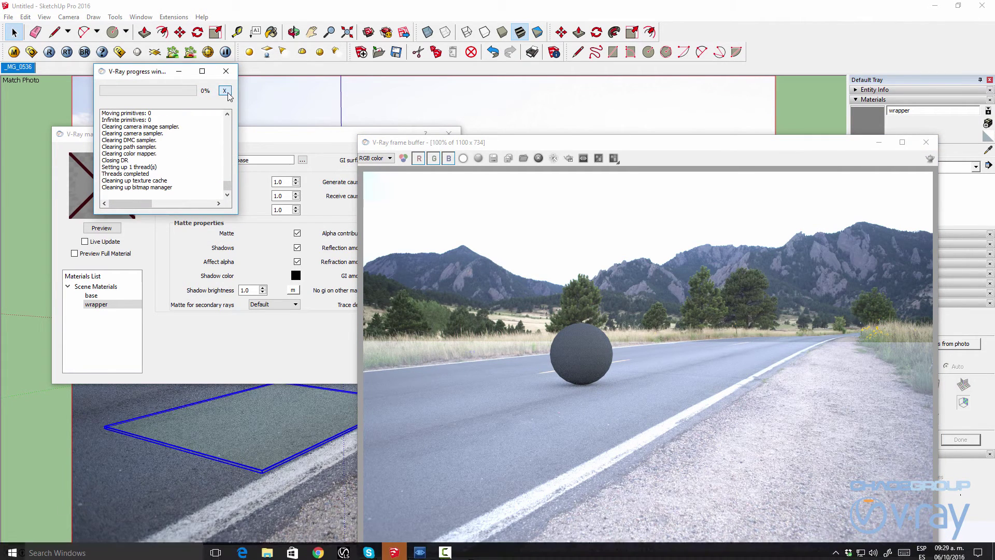
{"action": "left_click", "coordinate": [51, 54]}
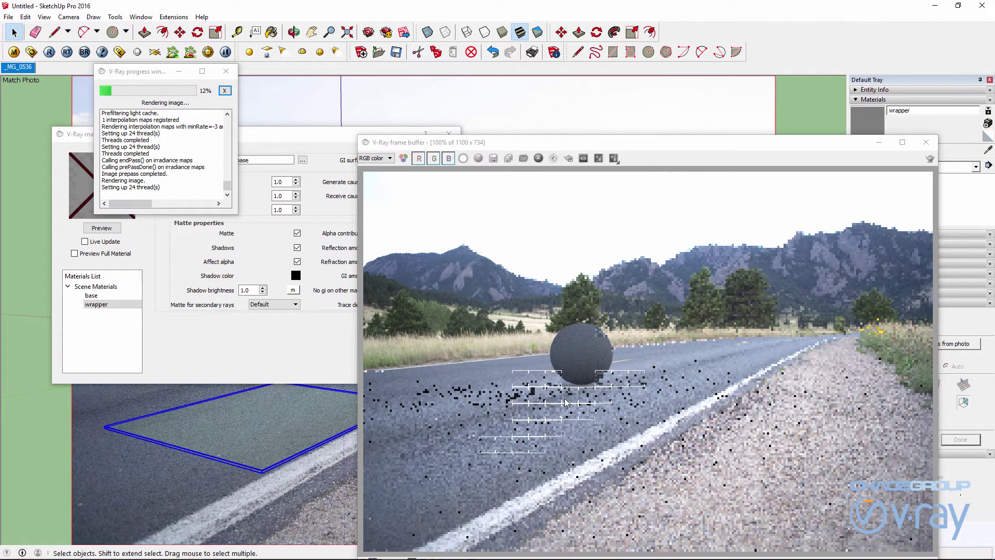
{"action": "scroll", "coordinate": [575, 383], "scroll_direction": "up", "scroll_amount": 1}
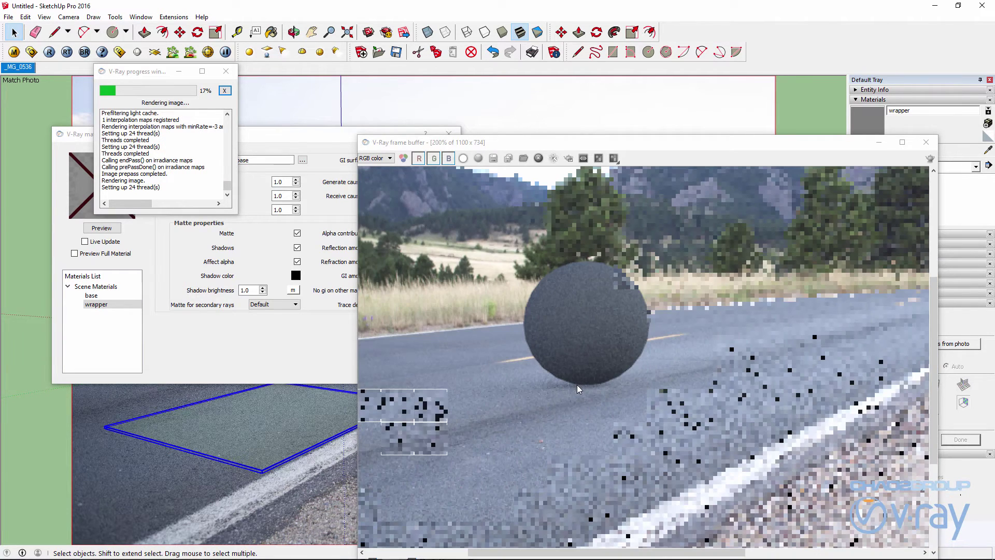
{"action": "scroll", "coordinate": [576, 387], "scroll_direction": "down", "scroll_amount": 1}
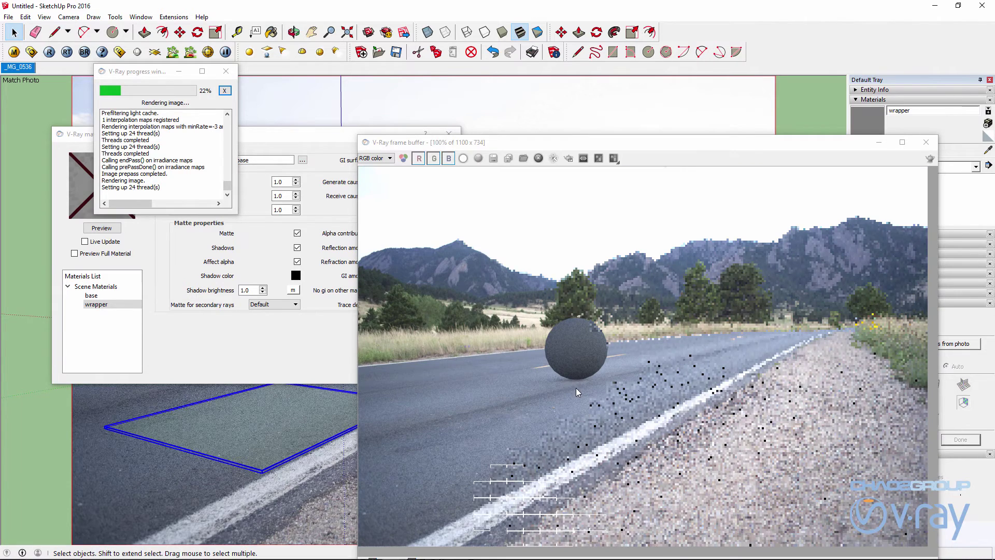
Check the Alpha channel of the finished render, return to RGB color and close the material editor
{"action": "left_click", "coordinate": [374, 173]}
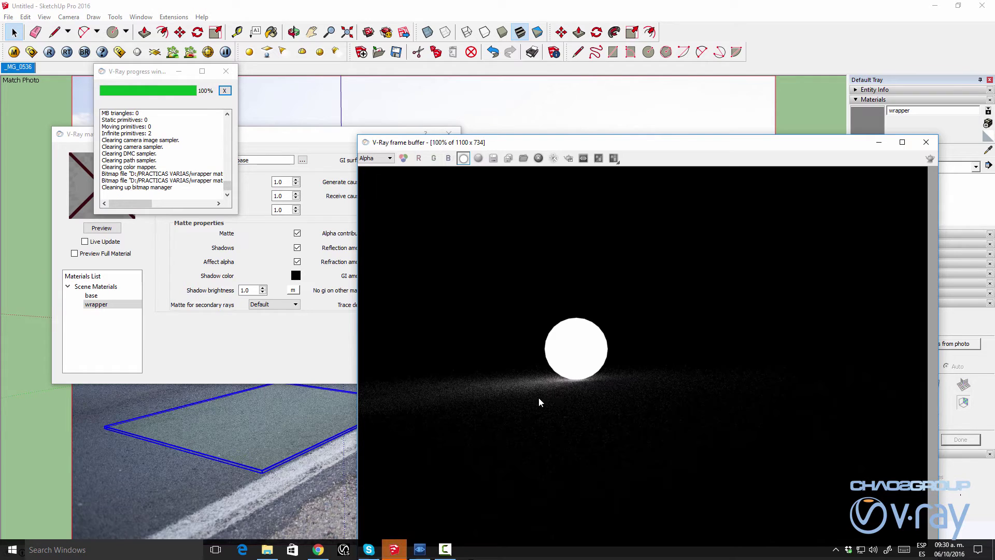
{"action": "left_click", "coordinate": [375, 158]}
{"action": "left_click", "coordinate": [372, 167]}
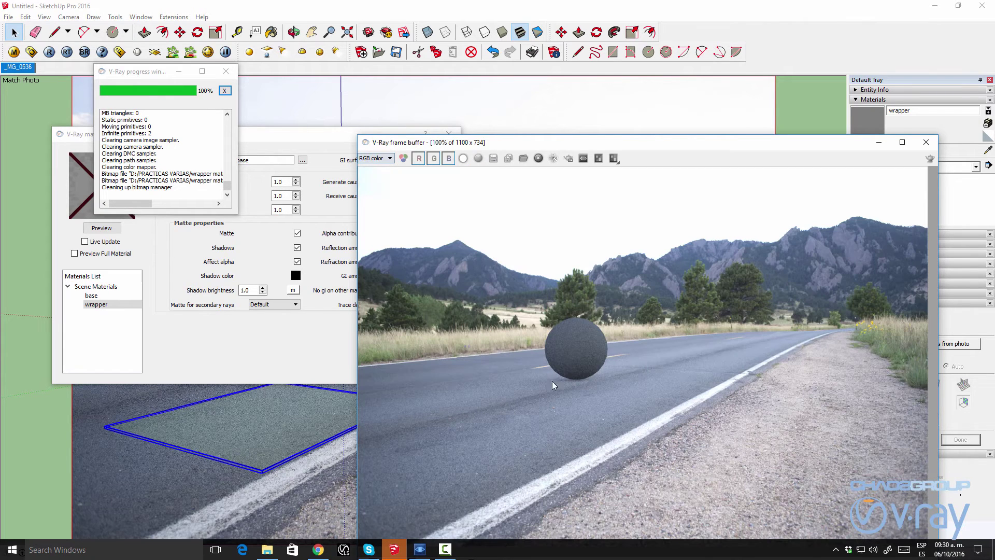
{"action": "left_click_drag", "start_coordinate": [572, 150], "coordinate": [606, 102]}
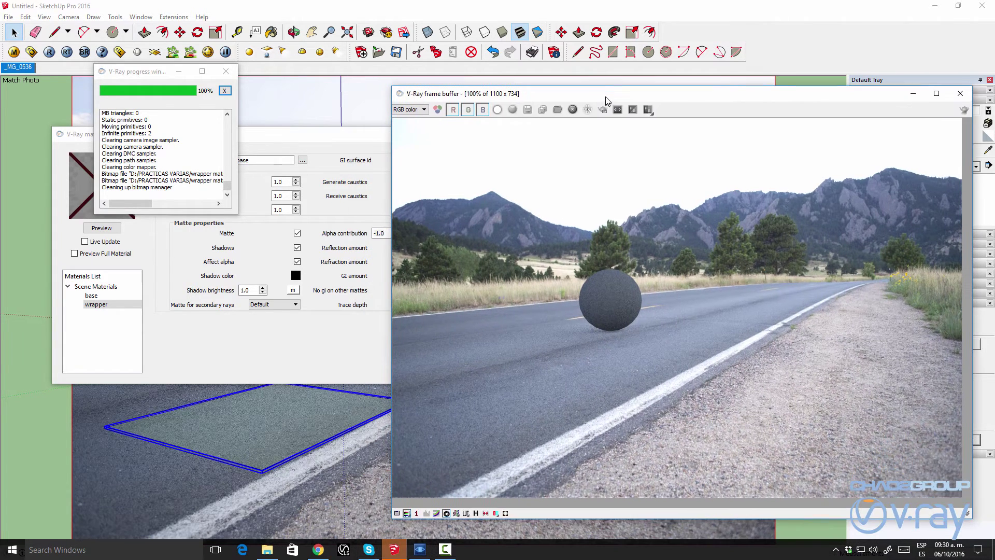
{"action": "left_click_drag", "start_coordinate": [290, 134], "coordinate": [238, 157]}
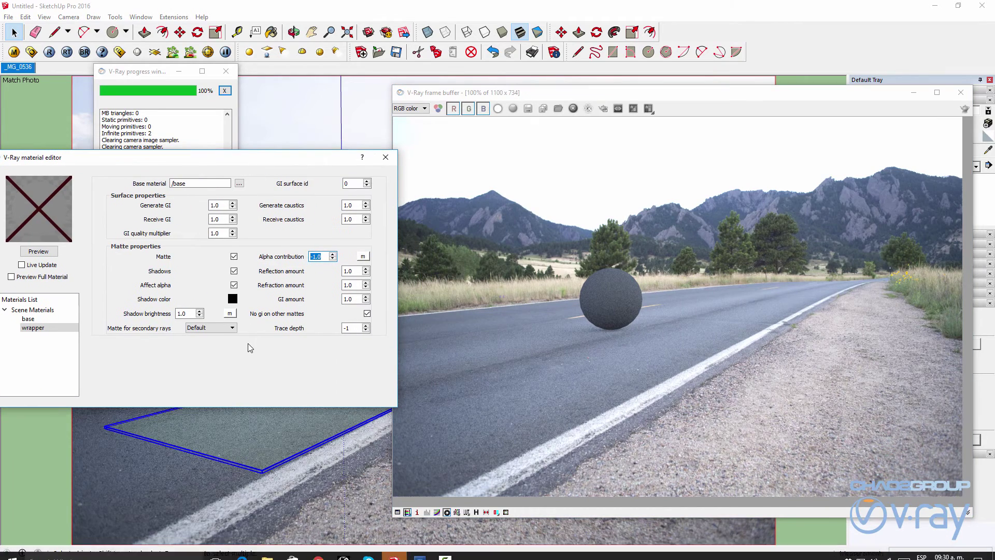
{"action": "left_click", "coordinate": [385, 158]}
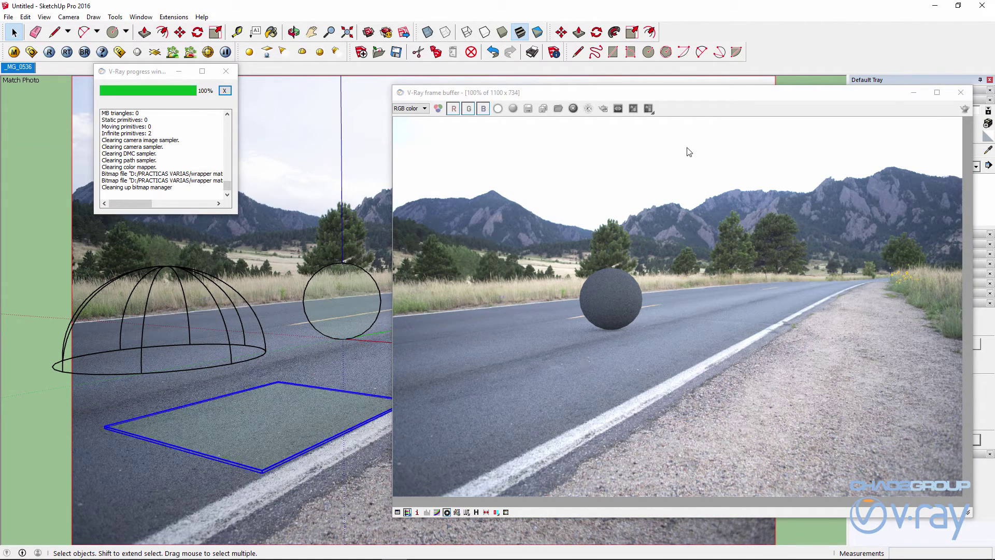
Turn off indirect illumination (GI) in the V-Ray options and render the scene again
{"action": "left_click_drag", "start_coordinate": [707, 94], "coordinate": [561, 94]}
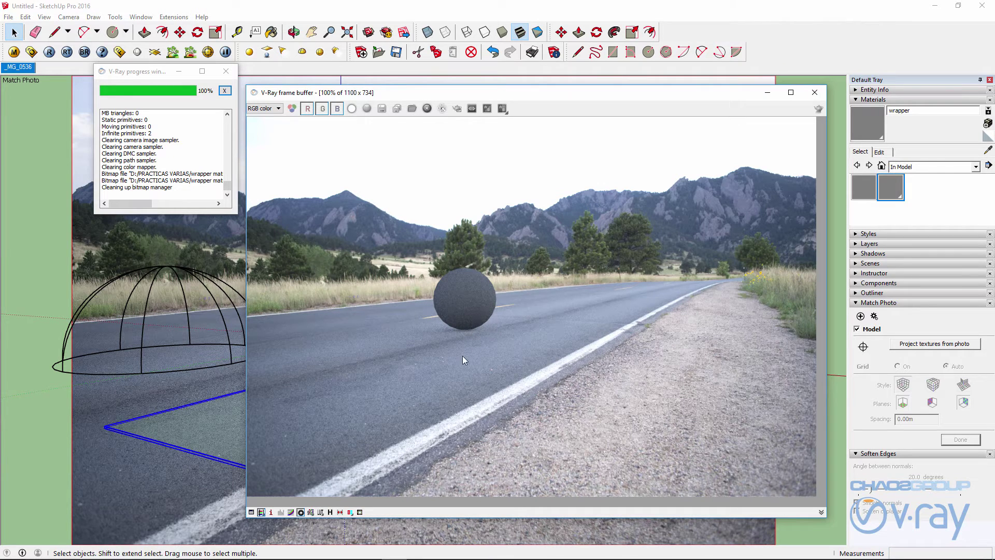
{"action": "left_click", "coordinate": [31, 52]}
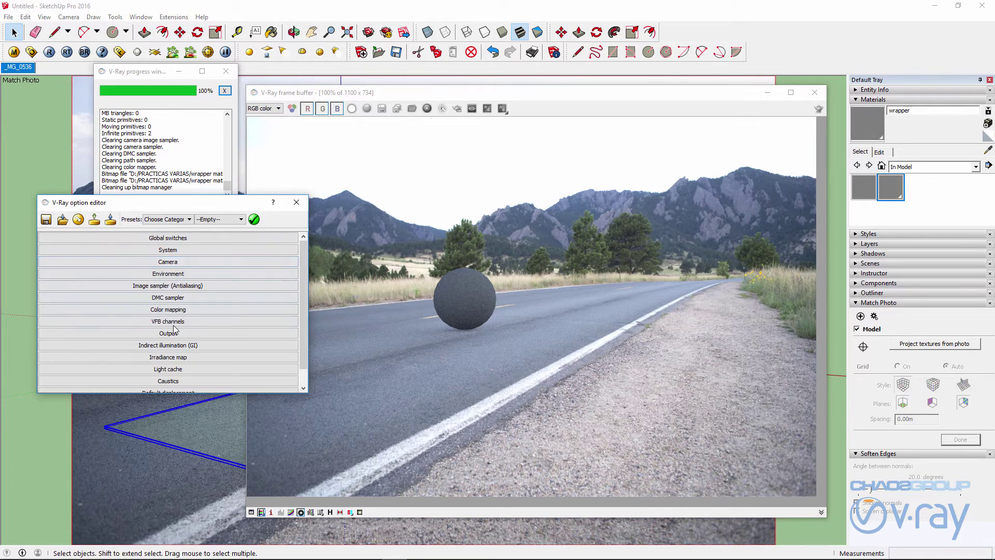
{"action": "left_click", "coordinate": [169, 345]}
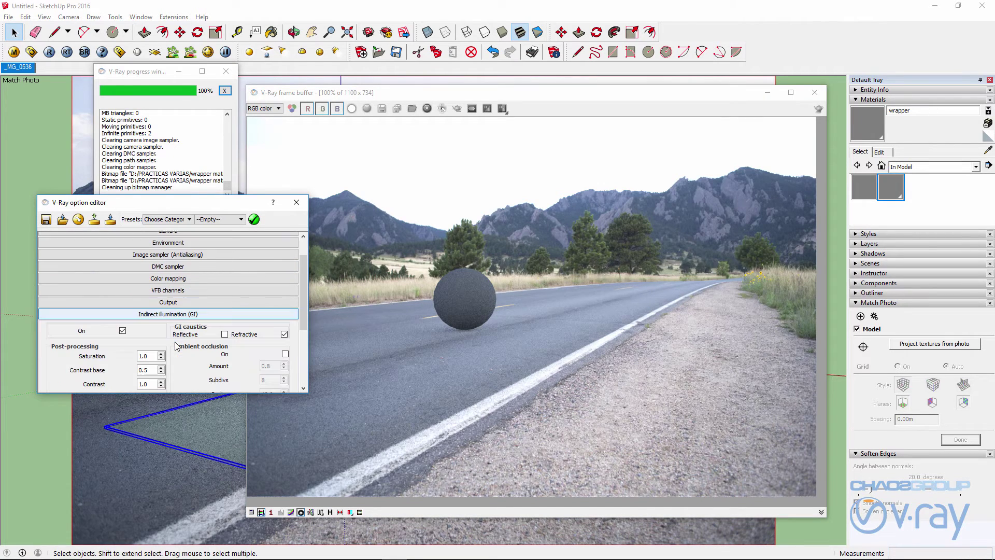
{"action": "left_click", "coordinate": [122, 330]}
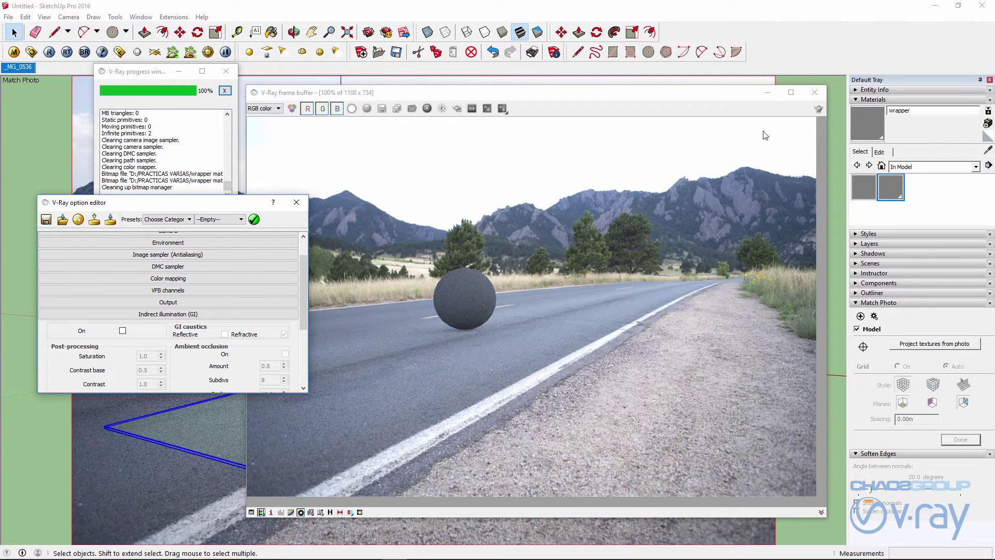
{"action": "left_click", "coordinate": [817, 109]}
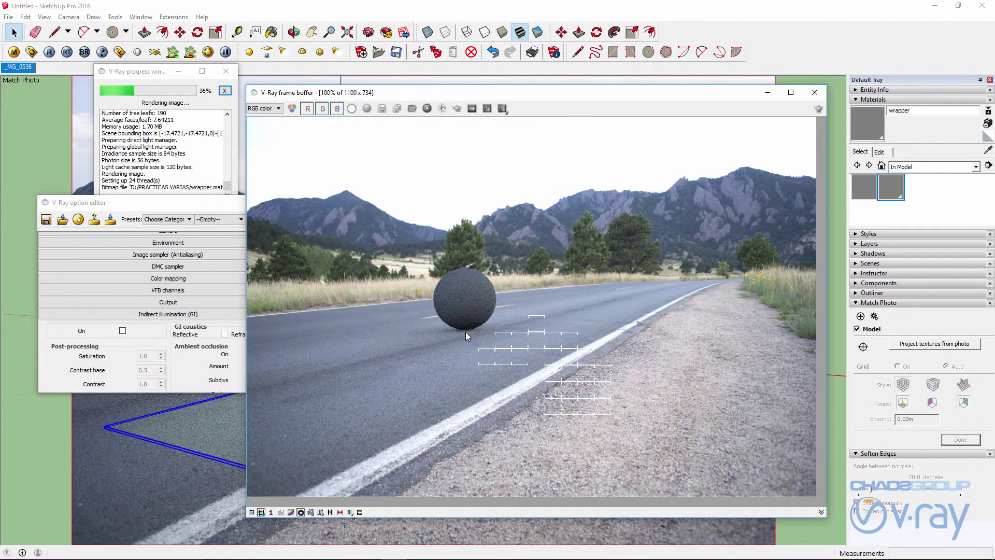
{"action": "scroll", "coordinate": [465, 334], "scroll_direction": "up", "scroll_amount": 1}
{"action": "scroll", "coordinate": [458, 334], "scroll_direction": "down", "scroll_amount": 1}
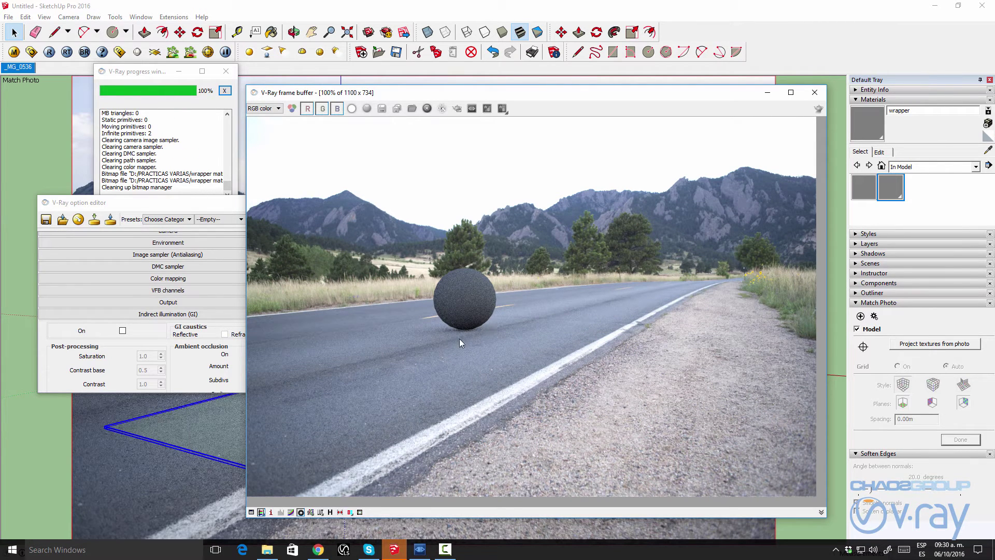
Close the V-Ray options and display the Alpha channel of the render made without indirect illumination
{"action": "left_click", "coordinate": [178, 314]}
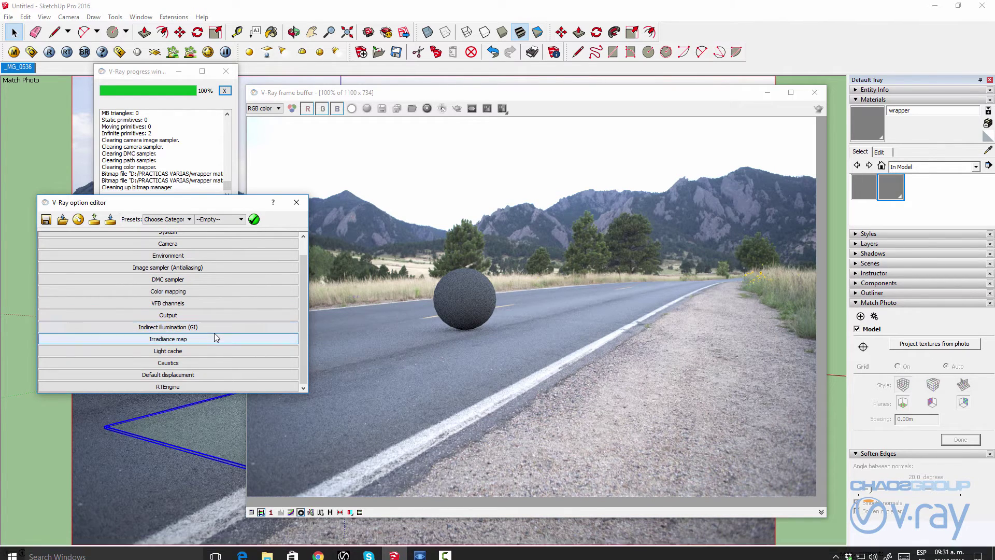
{"action": "left_click", "coordinate": [214, 330]}
{"action": "left_click", "coordinate": [175, 327]}
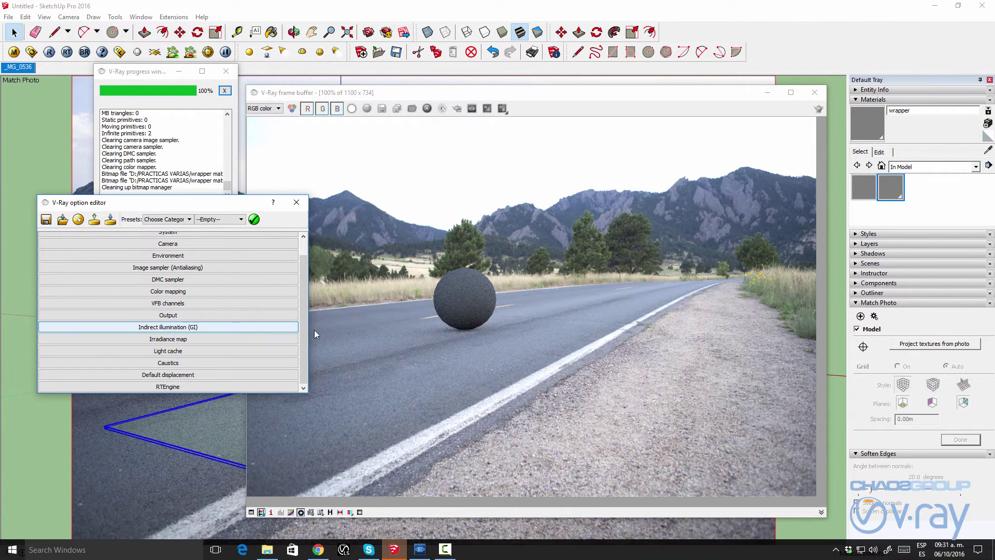
{"action": "left_click", "coordinate": [296, 202]}
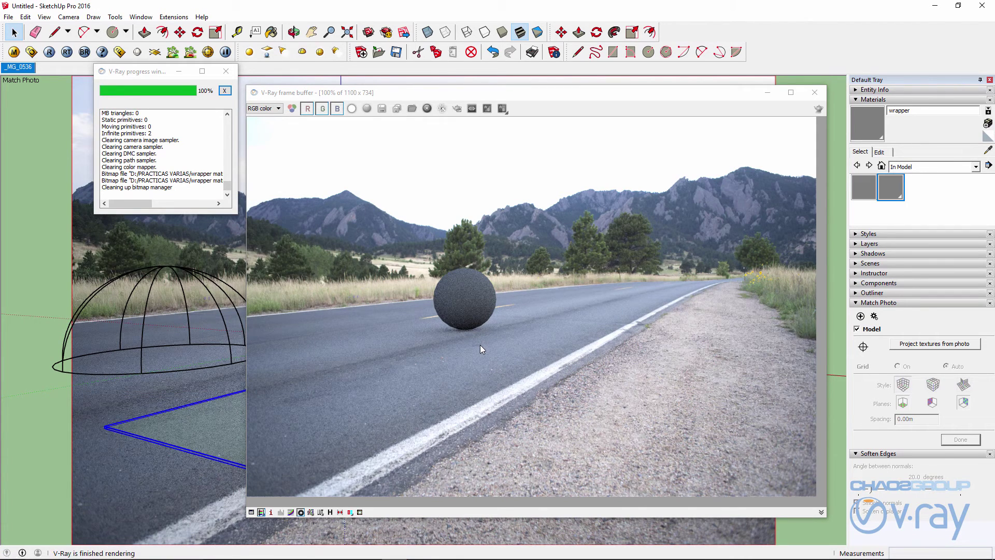
{"action": "left_click", "coordinate": [270, 108]}
{"action": "left_click", "coordinate": [266, 130]}
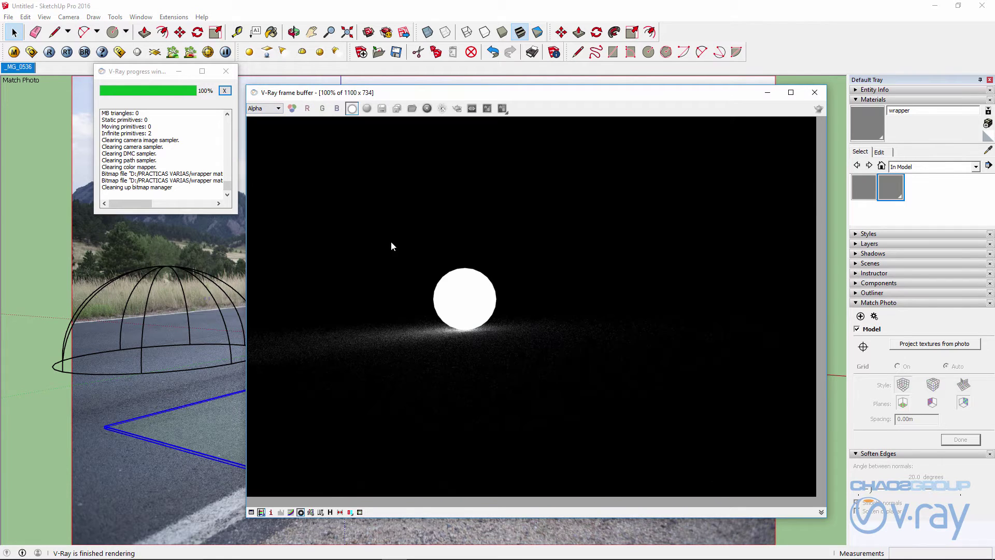
Switch the frame buffer back to RGB color and close it to return to the model
{"action": "left_click", "coordinate": [269, 109]}
{"action": "left_click", "coordinate": [265, 117]}
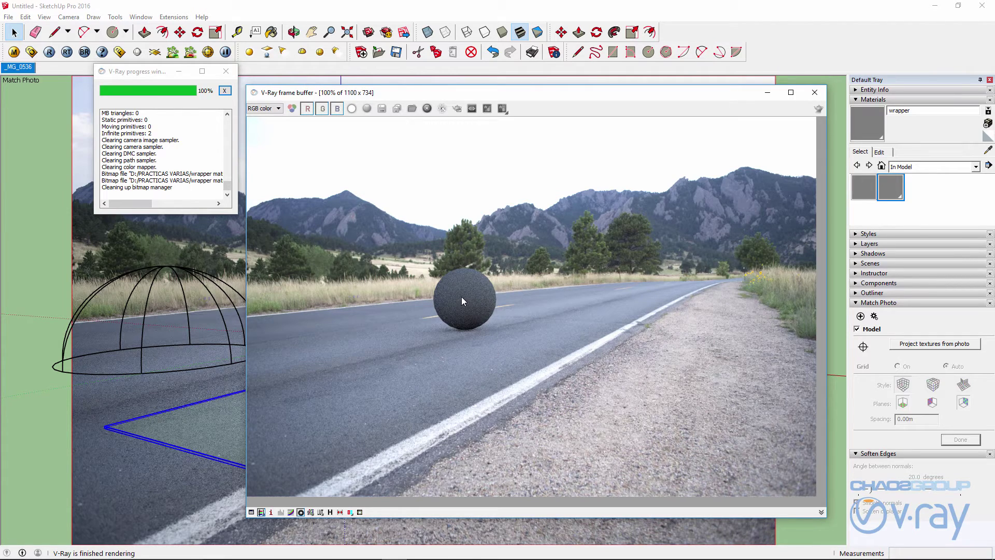
{"action": "left_click", "coordinate": [814, 93]}
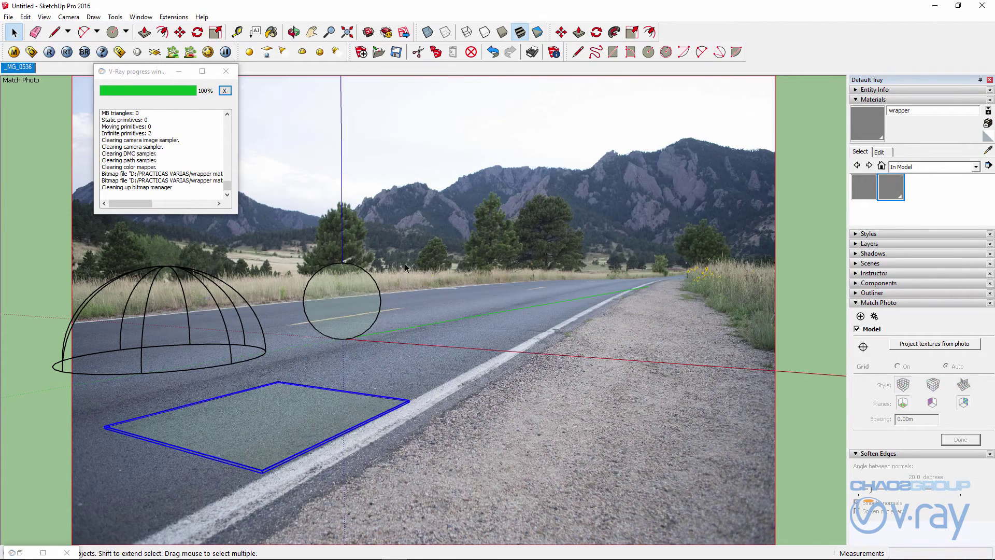
Paint the sphere inside its group with Metal_Aluminum_Shiny from the VFS_Metal collection and render the scene
{"action": "left_click", "coordinate": [365, 287]}
{"action": "double_click", "coordinate": [366, 287]}
{"action": "left_click", "coordinate": [346, 292]}
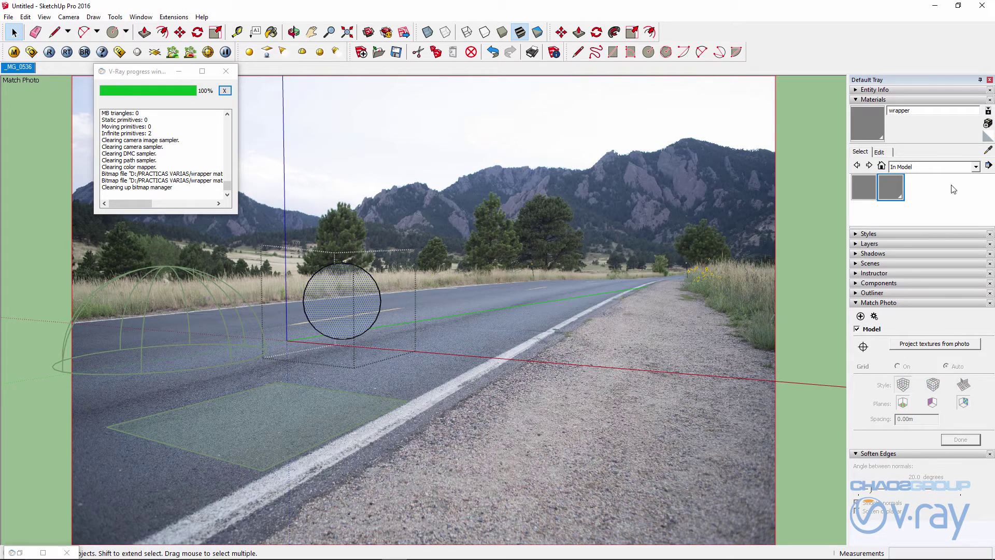
{"action": "left_click", "coordinate": [975, 167]}
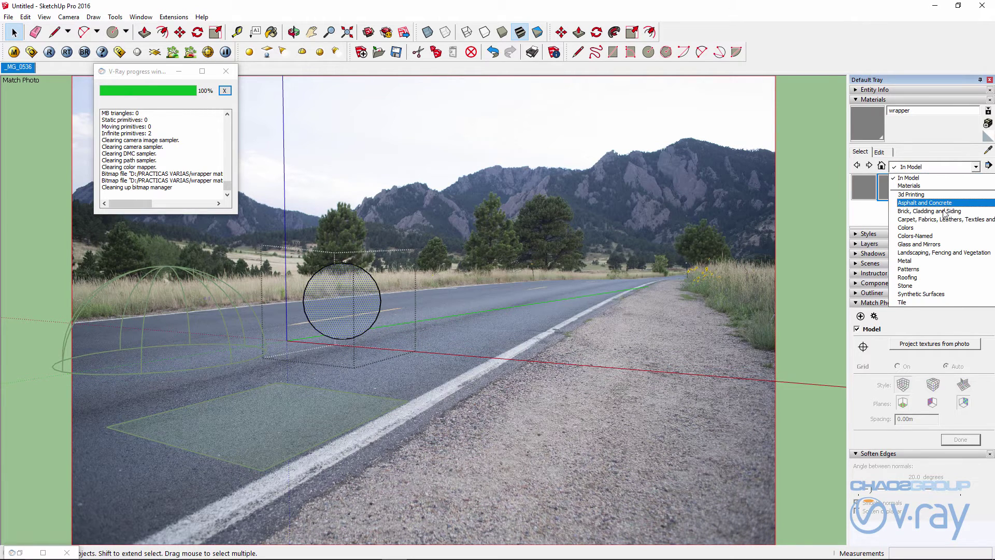
{"action": "scroll", "coordinate": [940, 220], "scroll_direction": "down", "scroll_amount": 2}
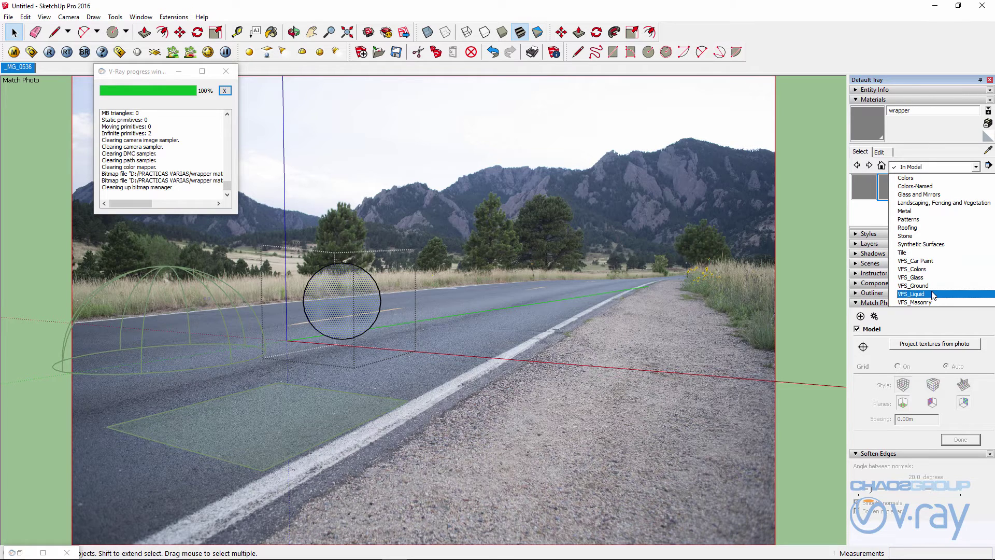
{"action": "scroll", "coordinate": [931, 294], "scroll_direction": "down", "scroll_amount": 1}
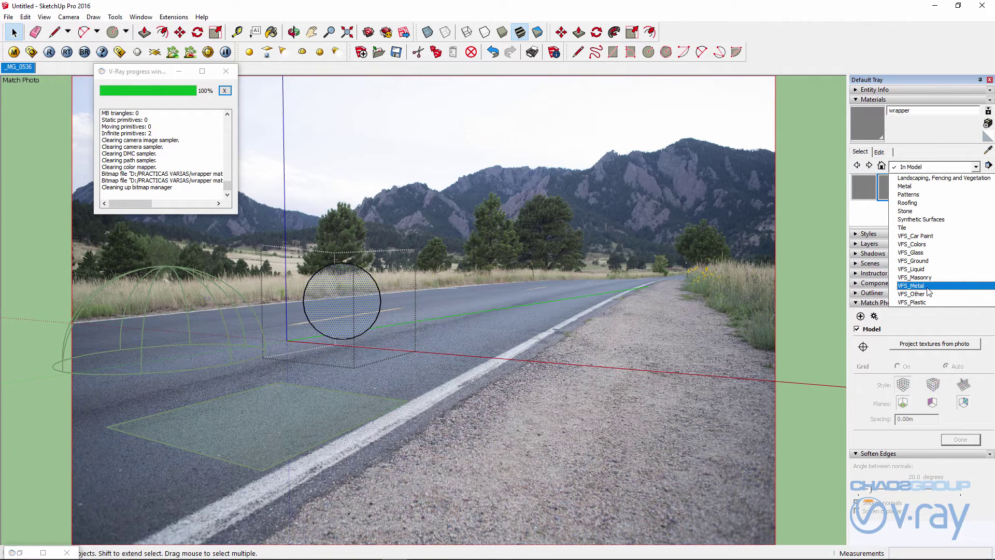
{"action": "left_click", "coordinate": [927, 288]}
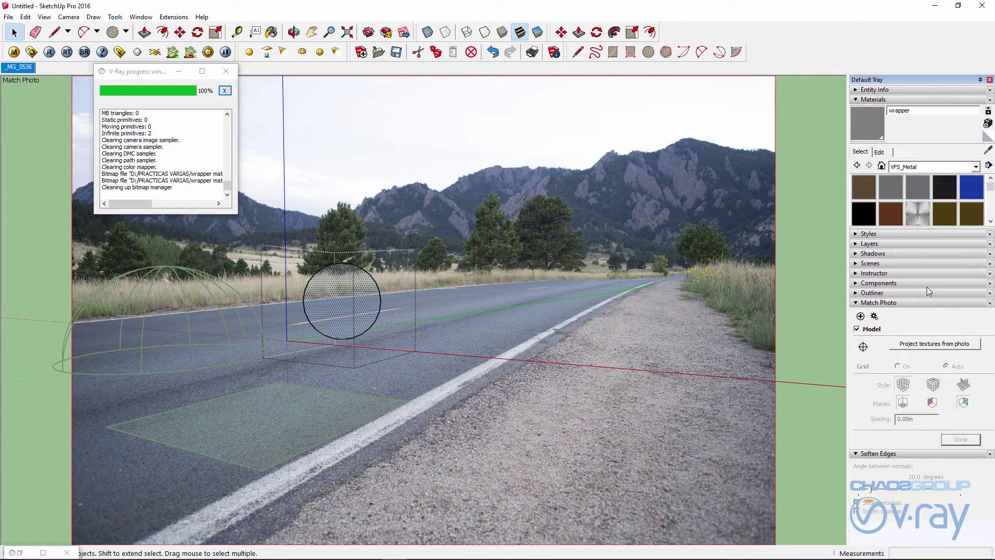
{"action": "left_click", "coordinate": [922, 186]}
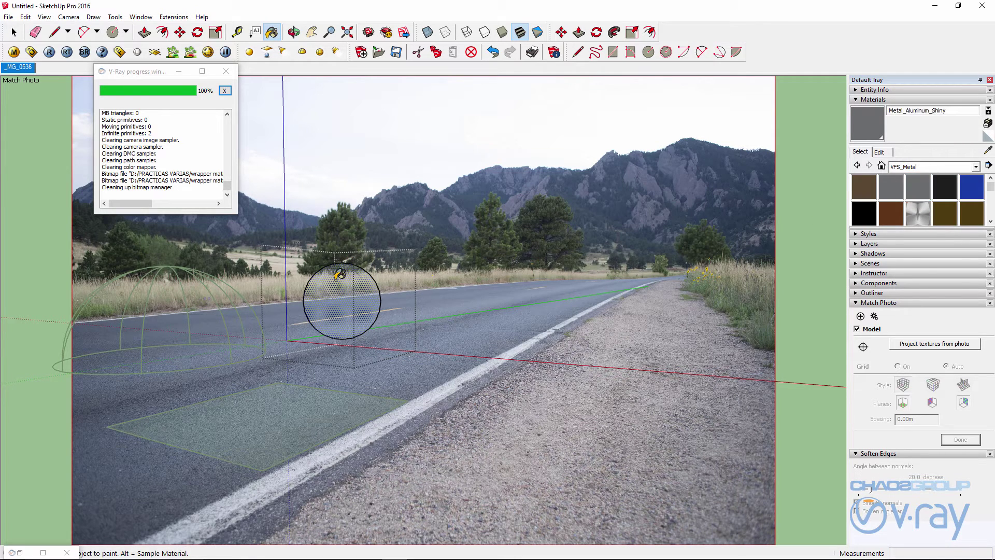
{"action": "left_click", "coordinate": [14, 32]}
{"action": "left_click", "coordinate": [49, 51]}
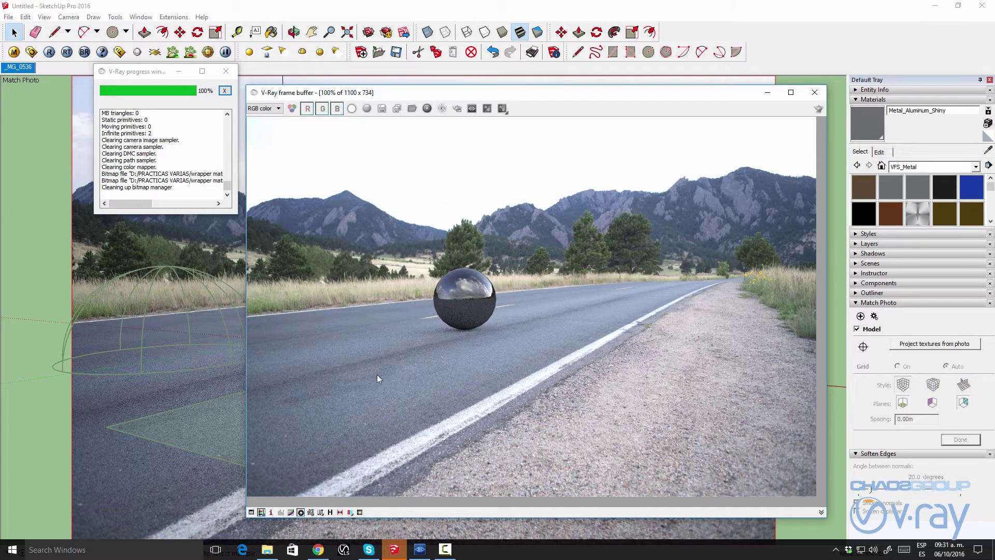
Set the wrapper material's Matte for secondary rays to Project environment map on the matte geometry and render again
{"action": "left_click", "coordinate": [14, 51]}
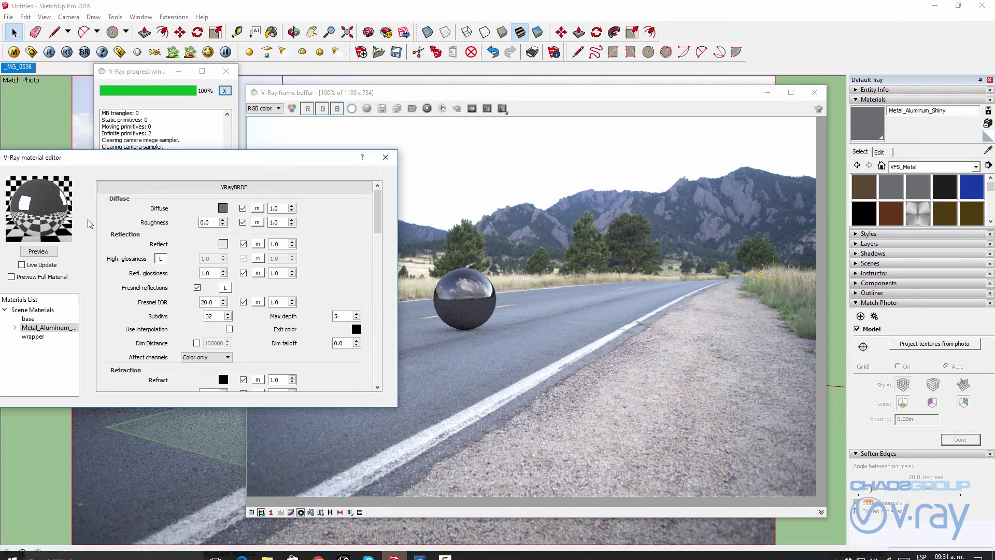
{"action": "left_click", "coordinate": [49, 337]}
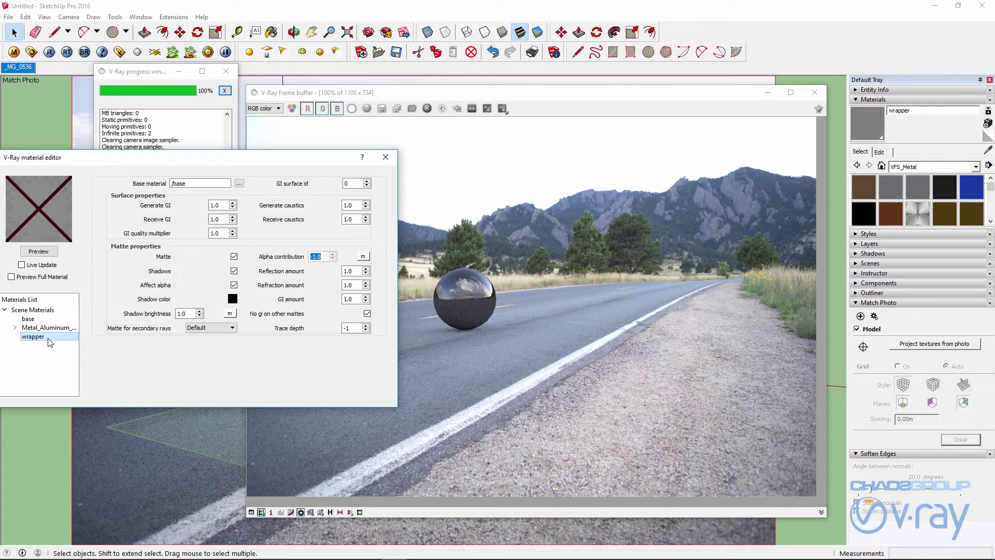
{"action": "left_click_drag", "start_coordinate": [144, 159], "coordinate": [241, 146]}
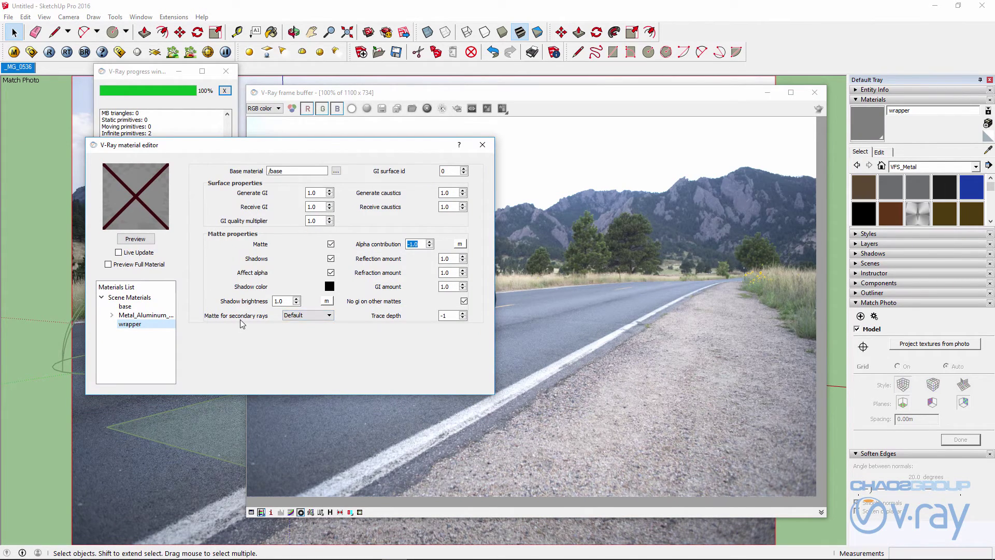
{"action": "left_click", "coordinate": [293, 316]}
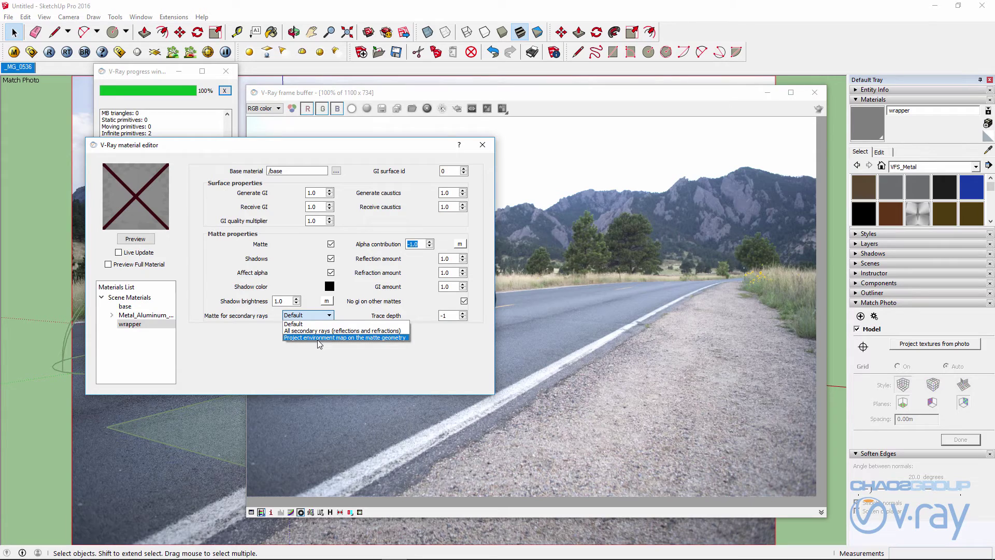
{"action": "left_click", "coordinate": [381, 338]}
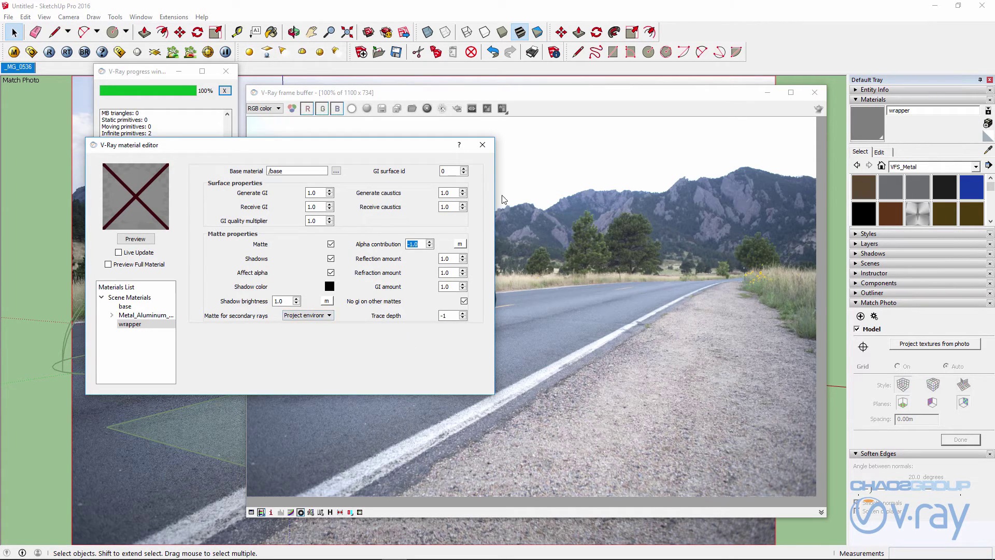
{"action": "left_click", "coordinate": [482, 145]}
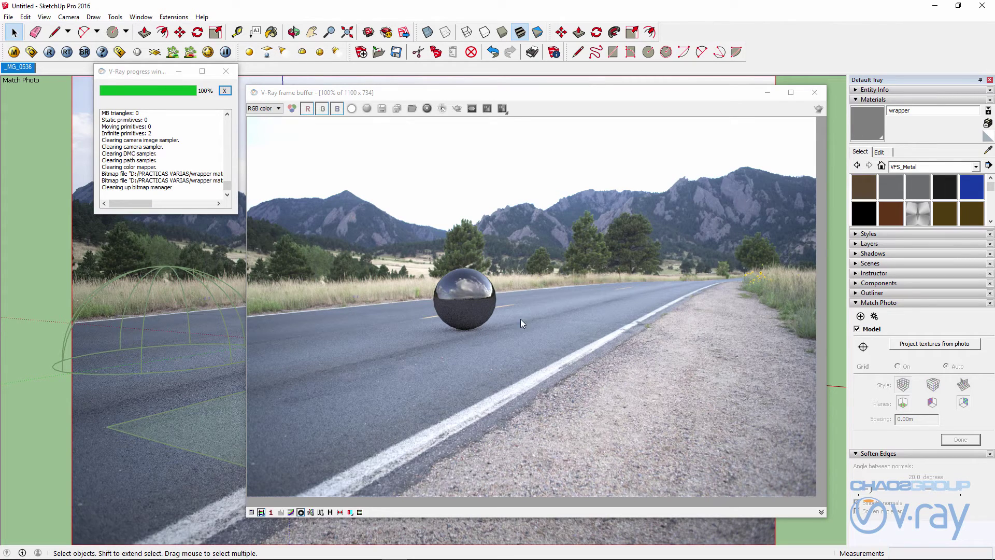
{"action": "left_click", "coordinate": [819, 109]}
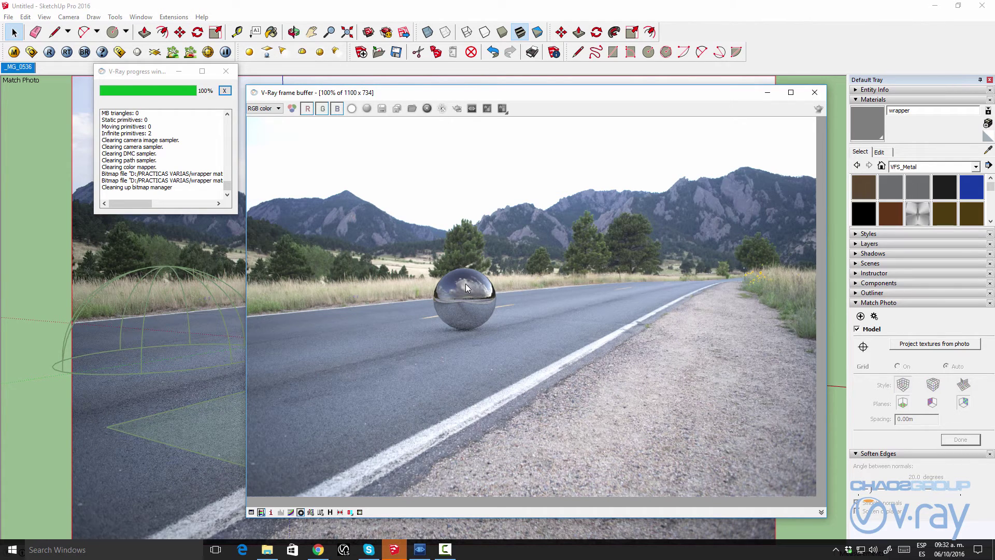
Change the dome light's intensity through its light editor and render the scene again
{"action": "left_click", "coordinate": [180, 273]}
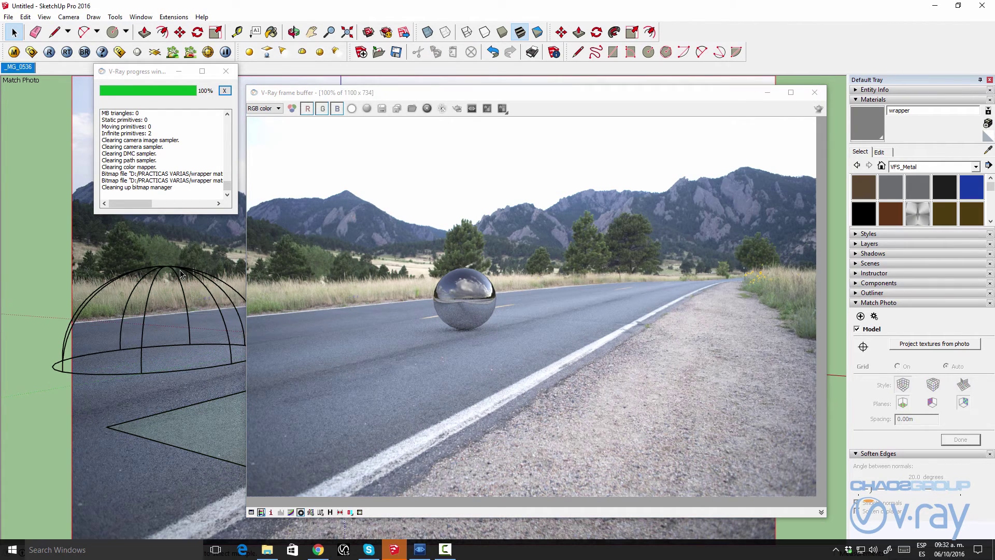
{"action": "left_click", "coordinate": [194, 279]}
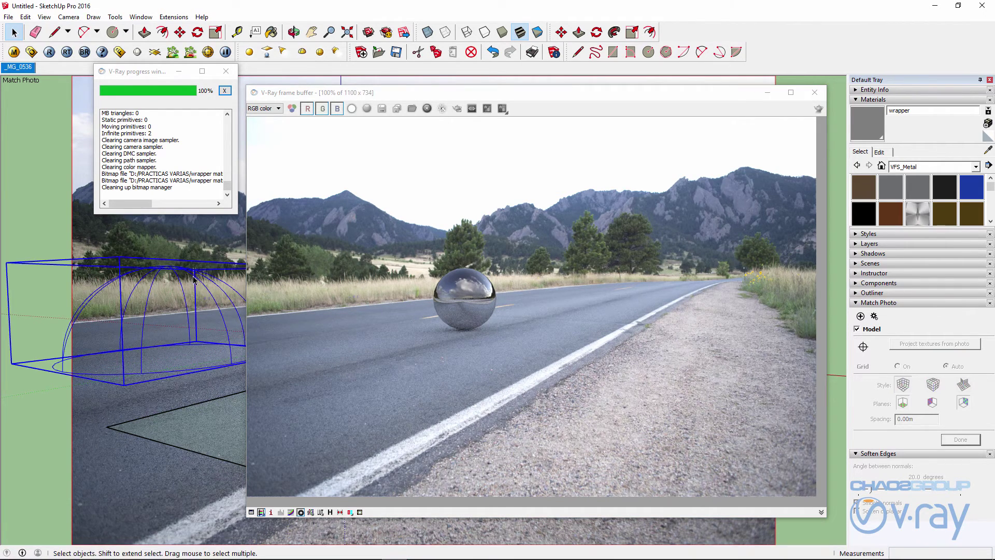
{"action": "right_click", "coordinate": [212, 299]}
{"action": "mouse_move", "coordinate": [259, 458]}
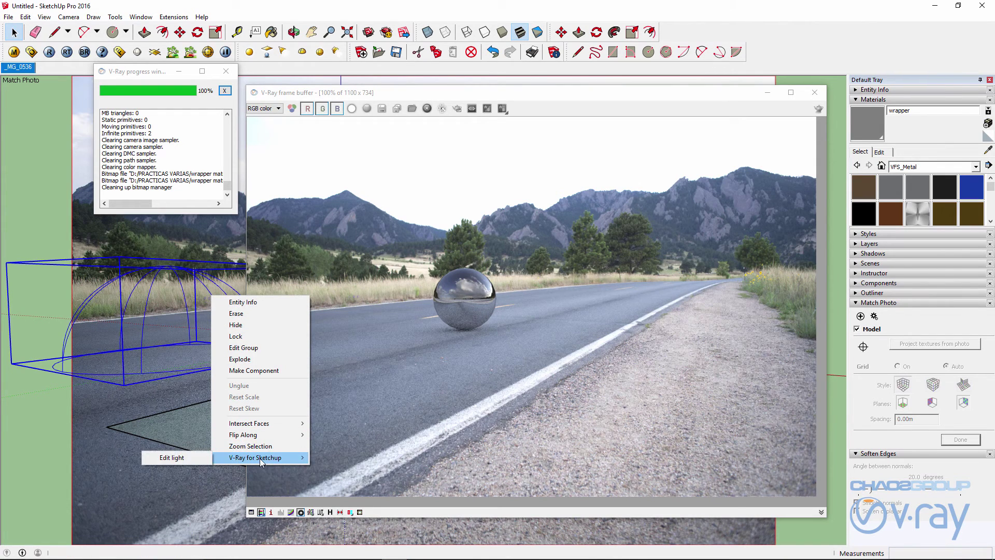
{"action": "left_click", "coordinate": [191, 459]}
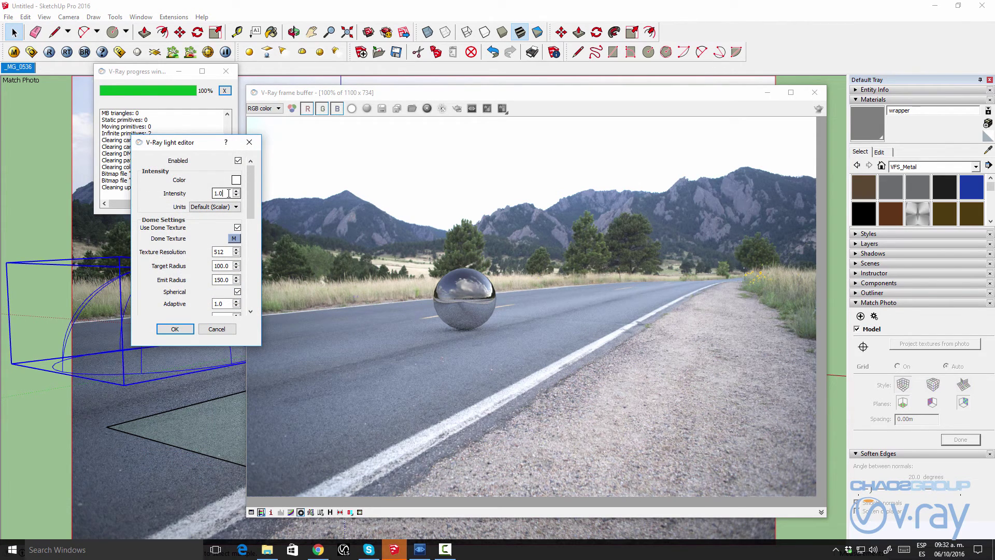
{"action": "key", "text": "Return"}
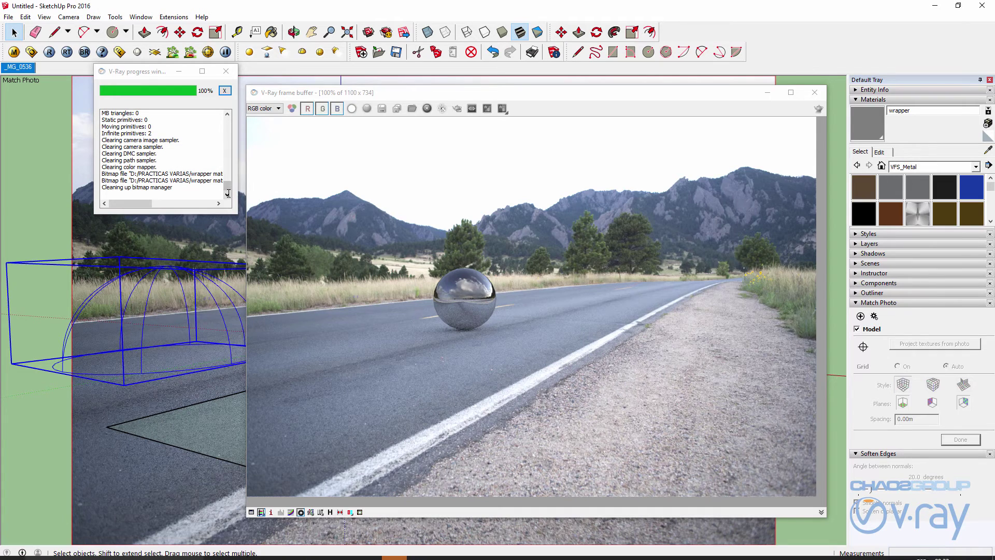
{"action": "left_click", "coordinate": [818, 108]}
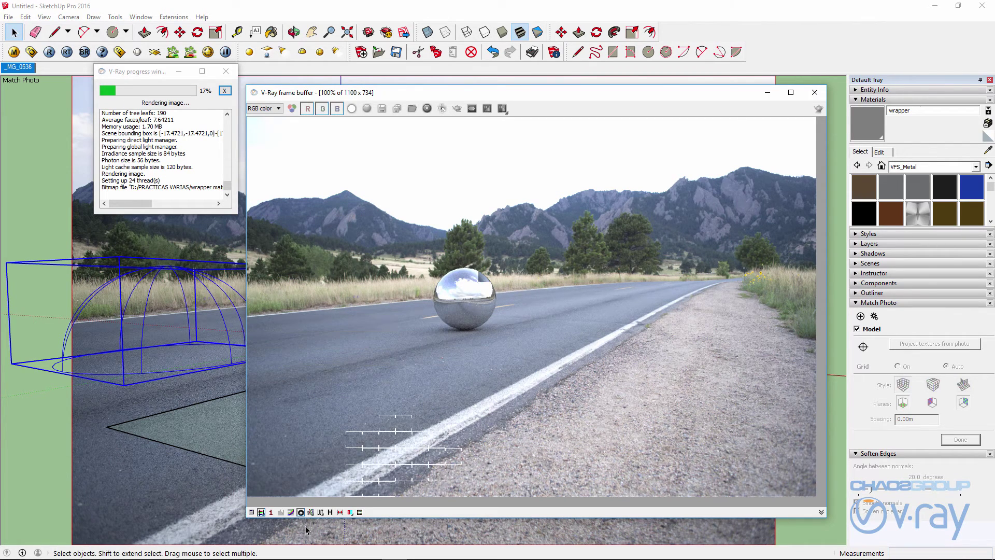
Turn off the exposure correction and sRGB display for the render and close the color corrections
{"action": "left_click", "coordinate": [271, 512]}
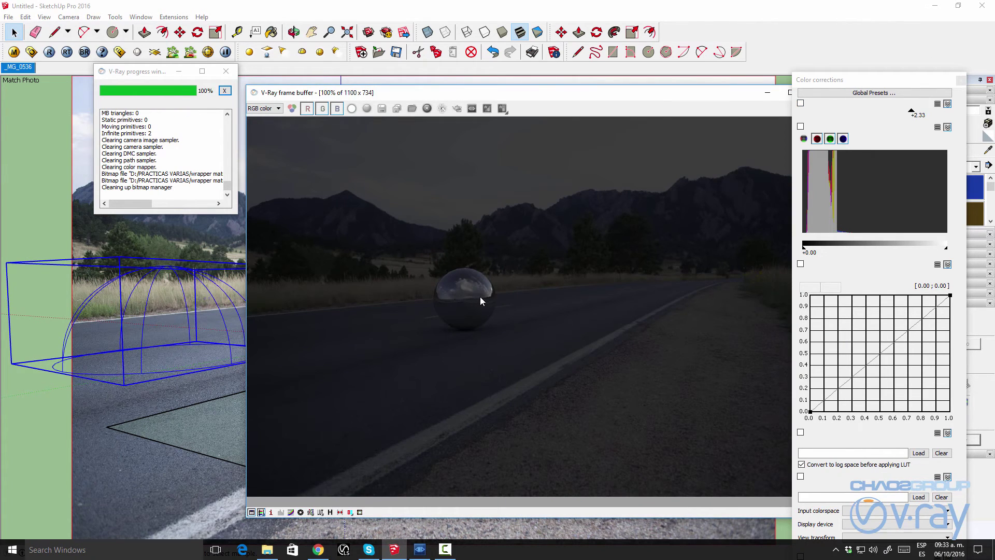
{"action": "double_click", "coordinate": [617, 91]}
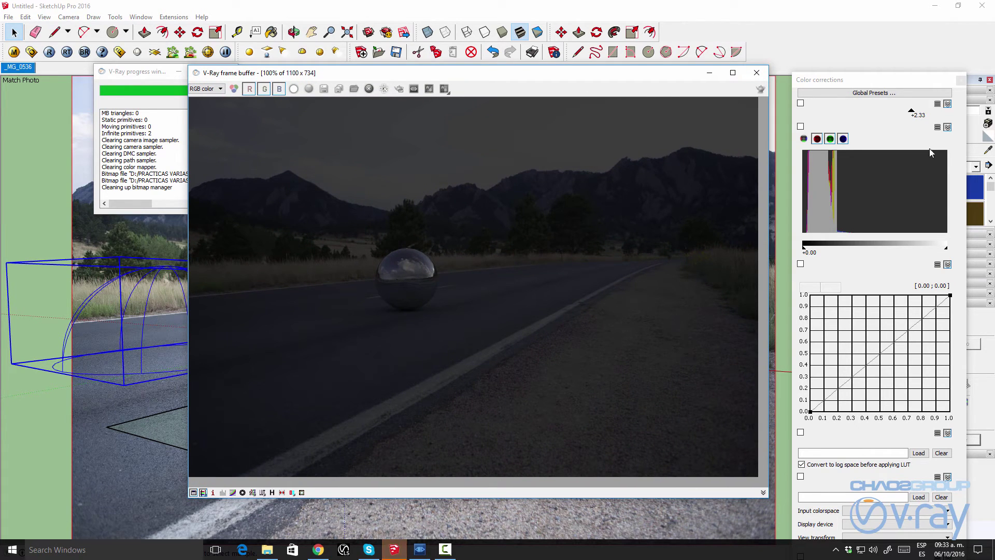
{"action": "left_click", "coordinate": [961, 80]}
Set the Reflection/refraction (background) multiplier in the V-Ray Environment options to 2.5 and render again
{"action": "left_click", "coordinate": [31, 52]}
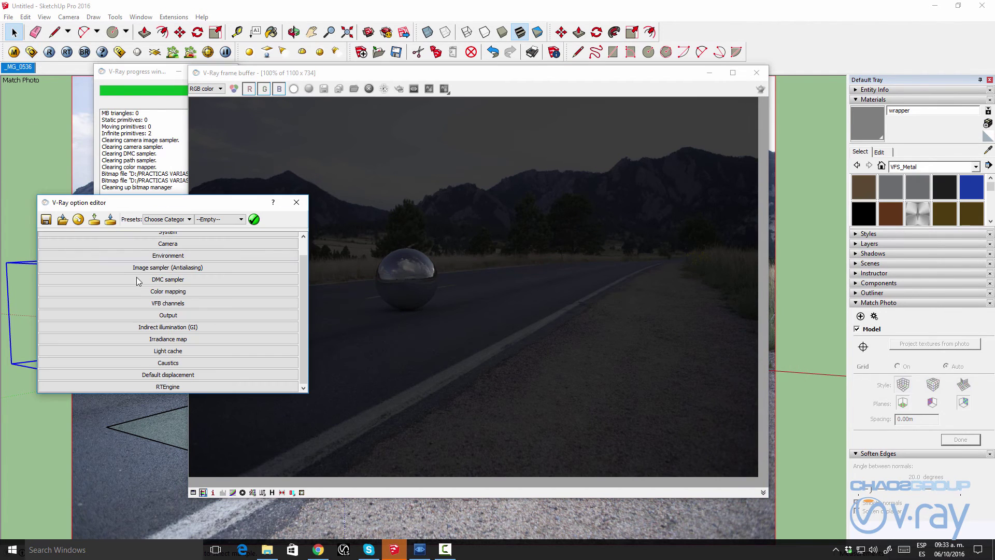
{"action": "left_click", "coordinate": [162, 256]}
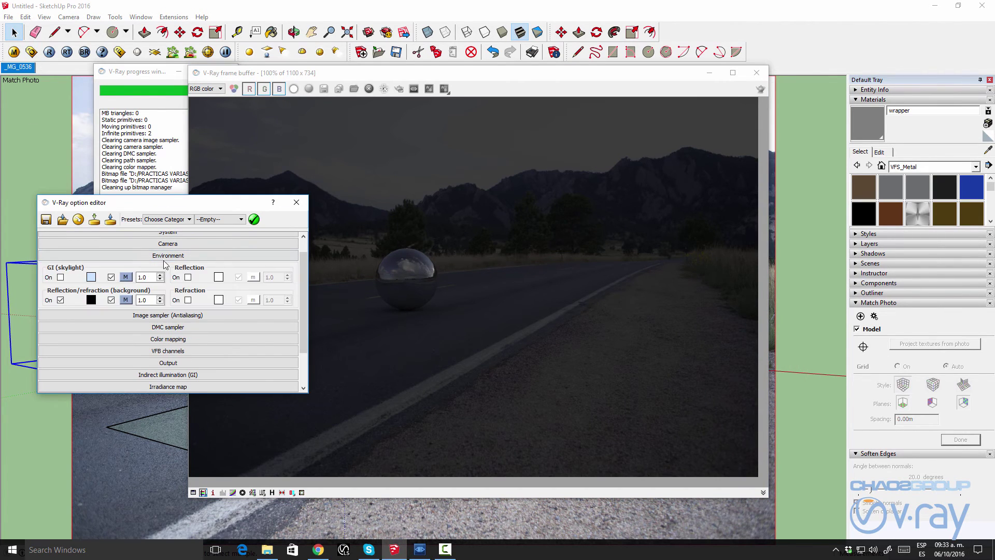
{"action": "double_click", "coordinate": [150, 298]}
{"action": "left_click", "coordinate": [760, 90]}
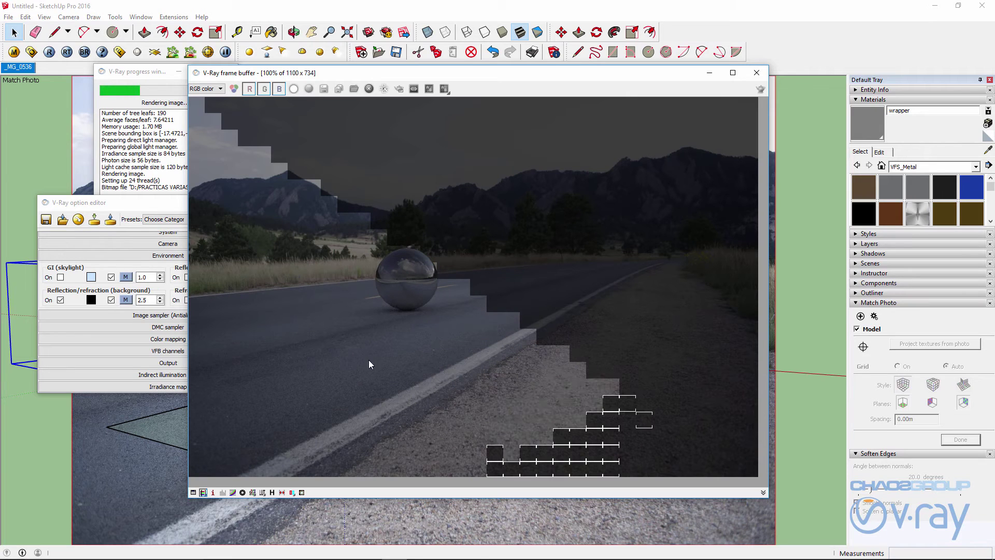
Enable the frame buffer's exposure correction at +1.00 and turn on its sRGB display
{"action": "left_click", "coordinate": [193, 491]}
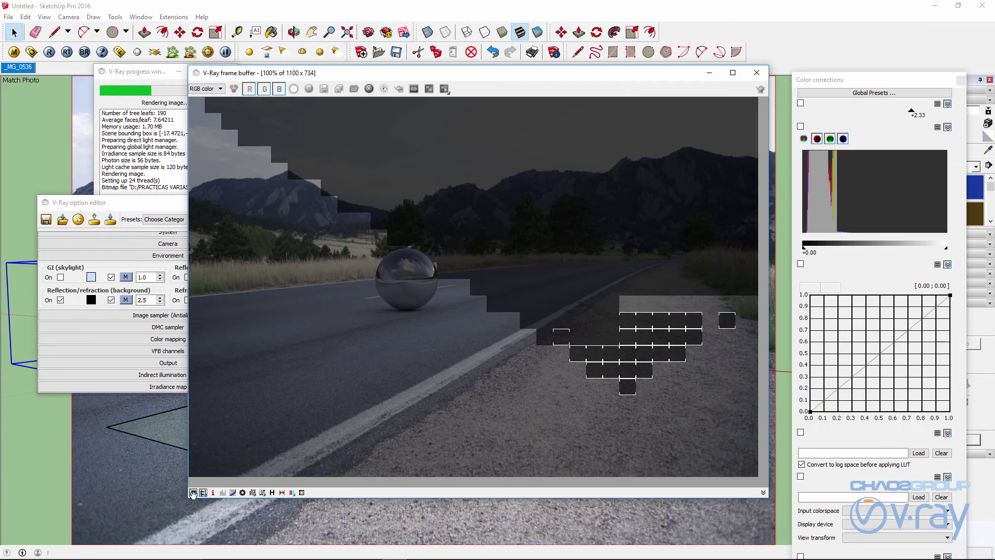
{"action": "left_click", "coordinate": [800, 104]}
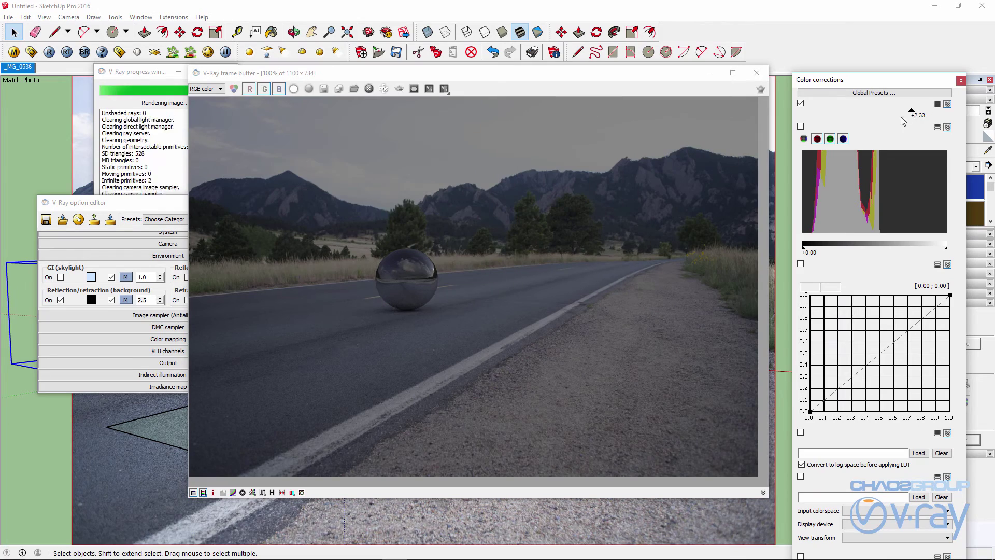
{"action": "left_click", "coordinate": [242, 492]}
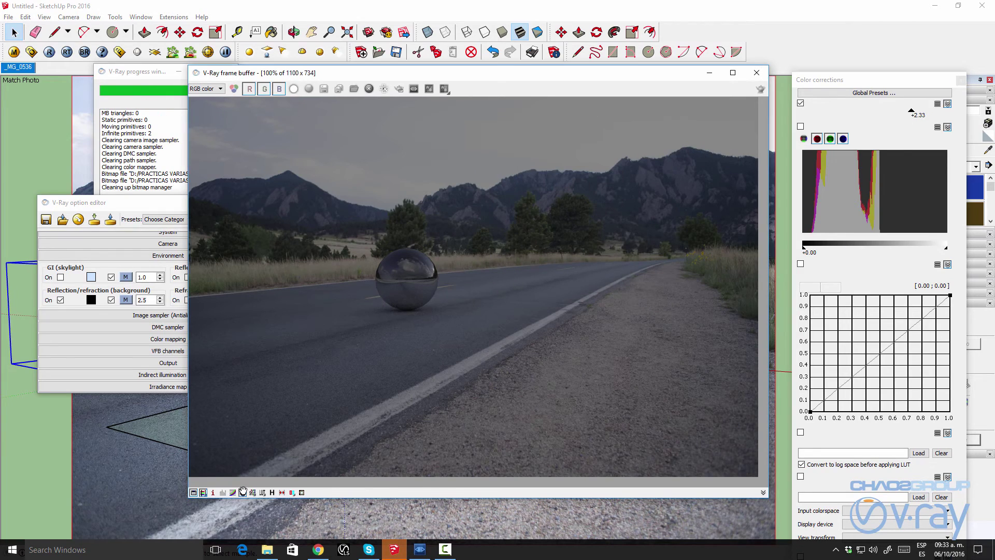
{"action": "left_click_drag", "start_coordinate": [910, 110], "coordinate": [890, 107]}
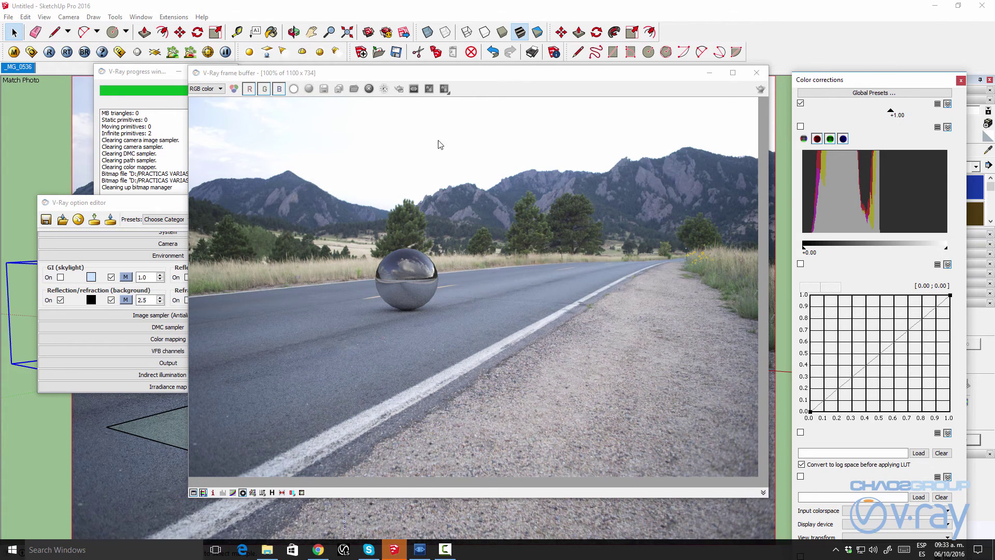
Close the color corrections and the V-Ray options, and display the Alpha channel of the render
{"action": "left_click", "coordinate": [220, 90]}
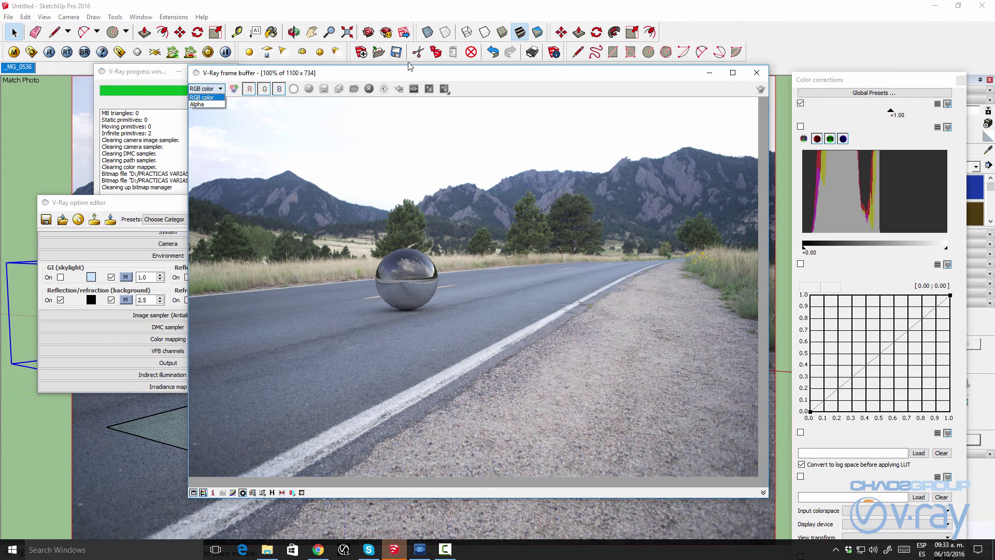
{"action": "left_click", "coordinate": [406, 78]}
{"action": "mouse_move", "coordinate": [418, 79]}
{"action": "left_mouse_down"}
{"action": "mouse_move", "coordinate": [452, 78]}
{"action": "mouse_move", "coordinate": [433, 70]}
{"action": "left_mouse_up"}
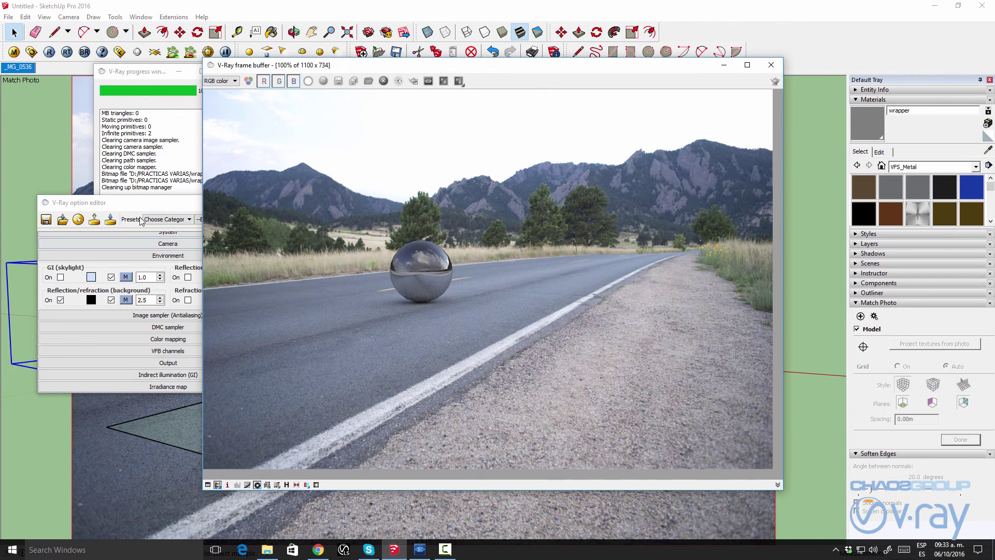
{"action": "left_click_drag", "start_coordinate": [148, 202], "coordinate": [126, 209]}
{"action": "left_click", "coordinate": [275, 209]}
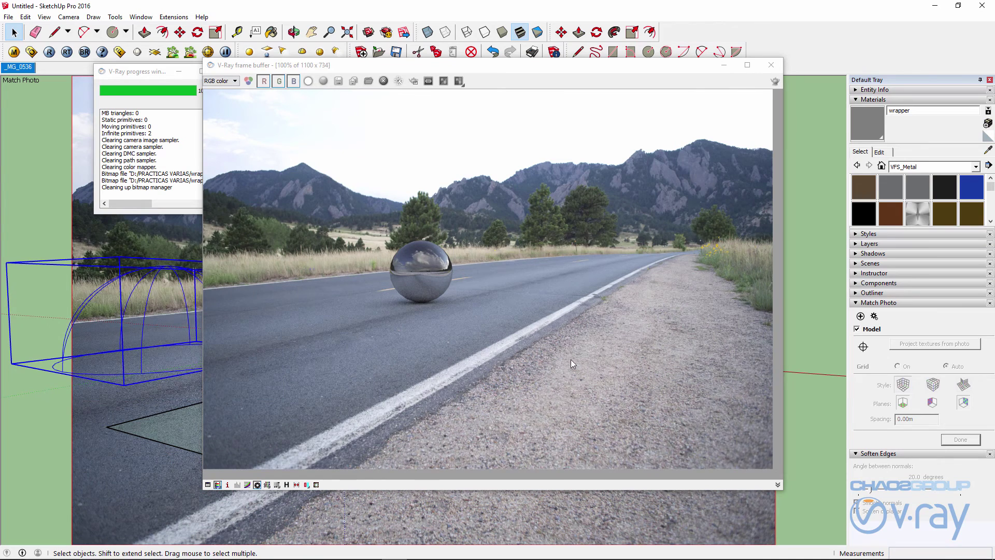
{"action": "left_click", "coordinate": [235, 82]}
{"action": "left_click", "coordinate": [226, 99]}
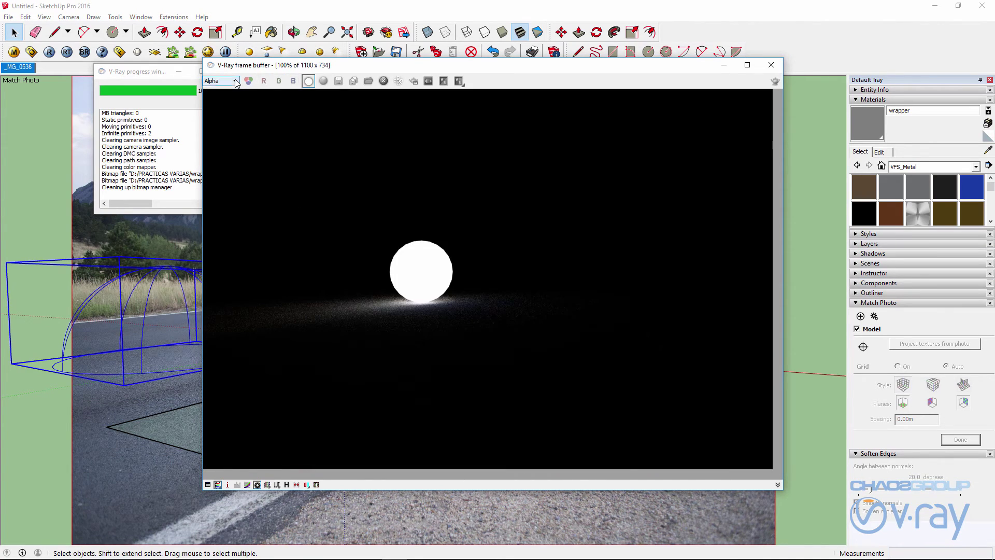
Display the render's RGB color channel again, and switch to Pdplayer to close the open car sequence
{"action": "left_click", "coordinate": [236, 82]}
{"action": "left_click", "coordinate": [217, 89]}
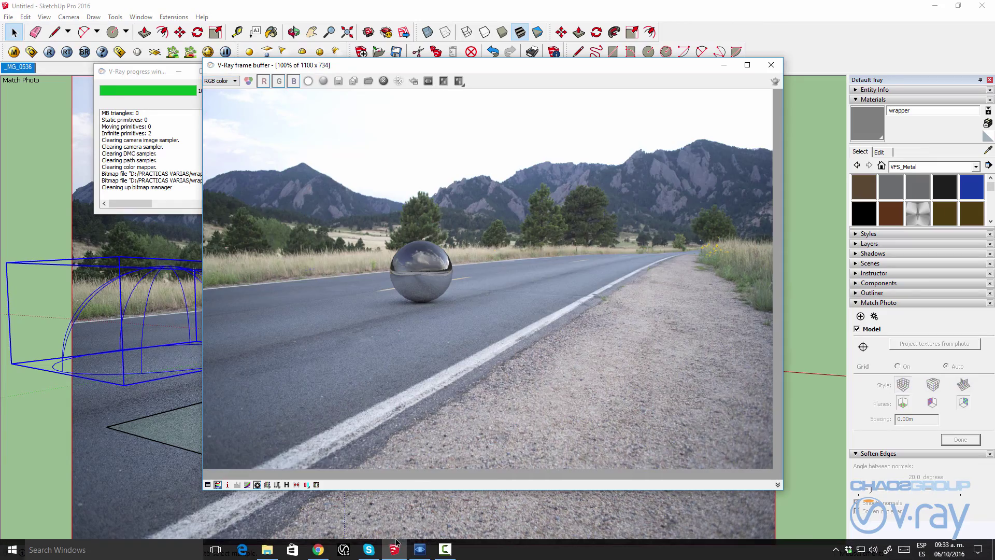
{"action": "left_click", "coordinate": [419, 549]}
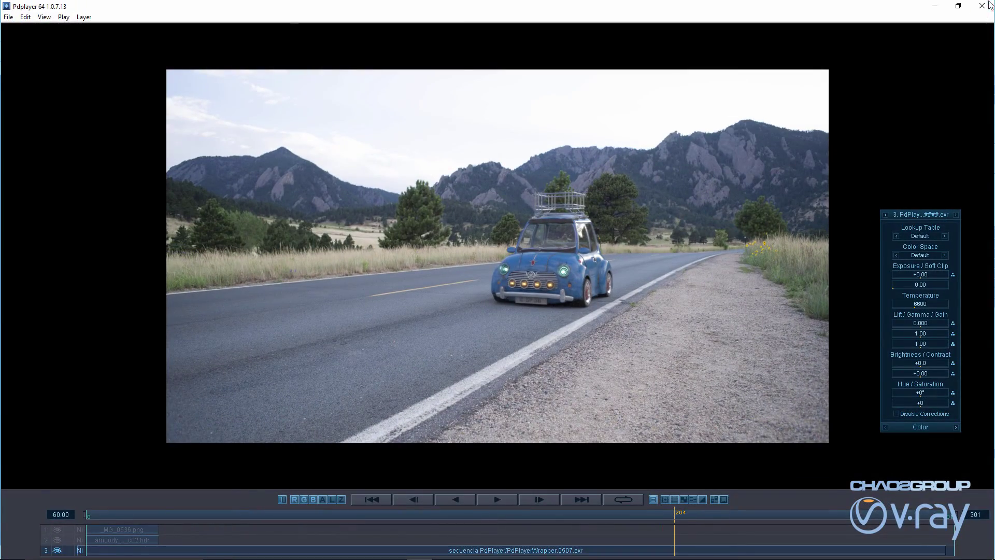
{"action": "left_click", "coordinate": [990, 5]}
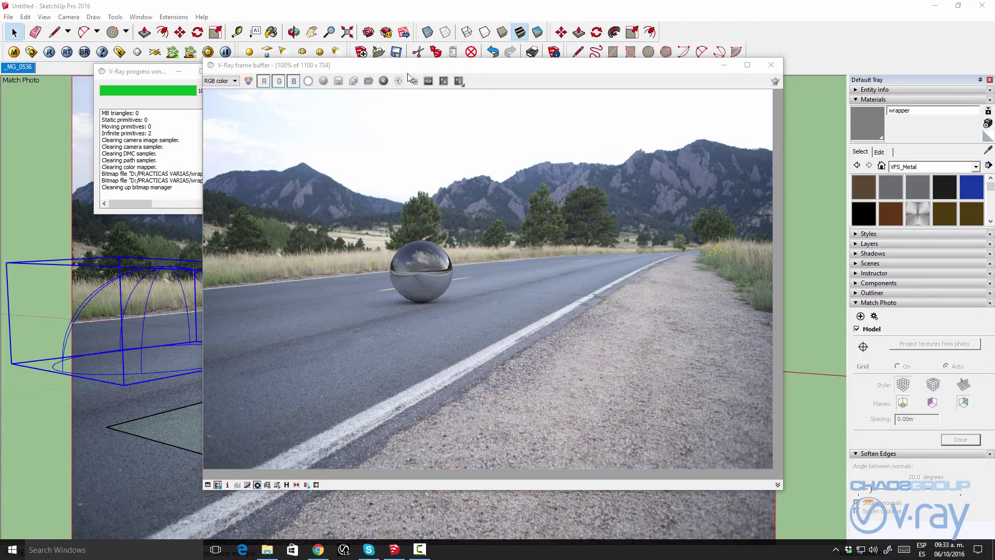
Send the render from the V-Ray frame buffer to Pdplayer and set the layer's exposure to +3.05
{"action": "left_click_drag", "start_coordinate": [406, 70], "coordinate": [407, 76]}
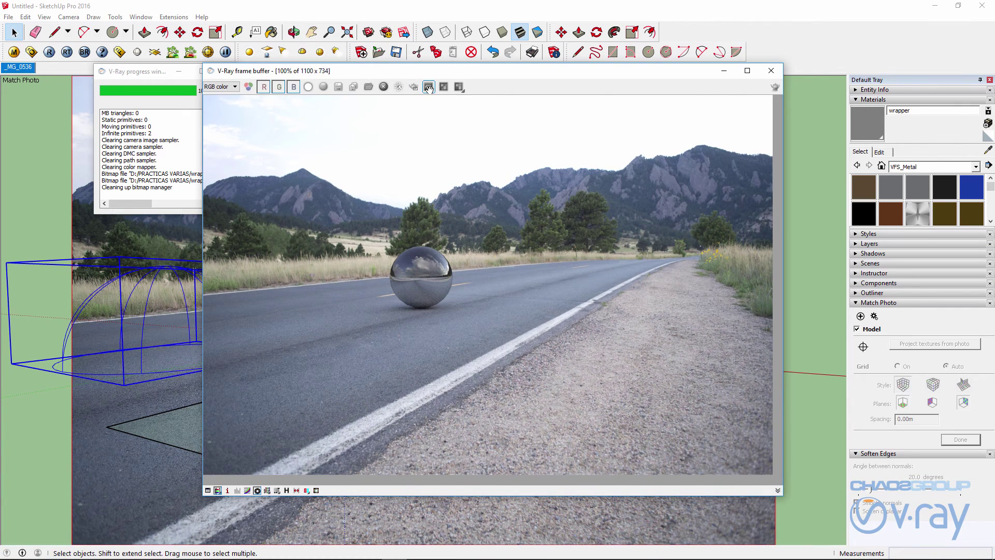
{"action": "left_click", "coordinate": [428, 87]}
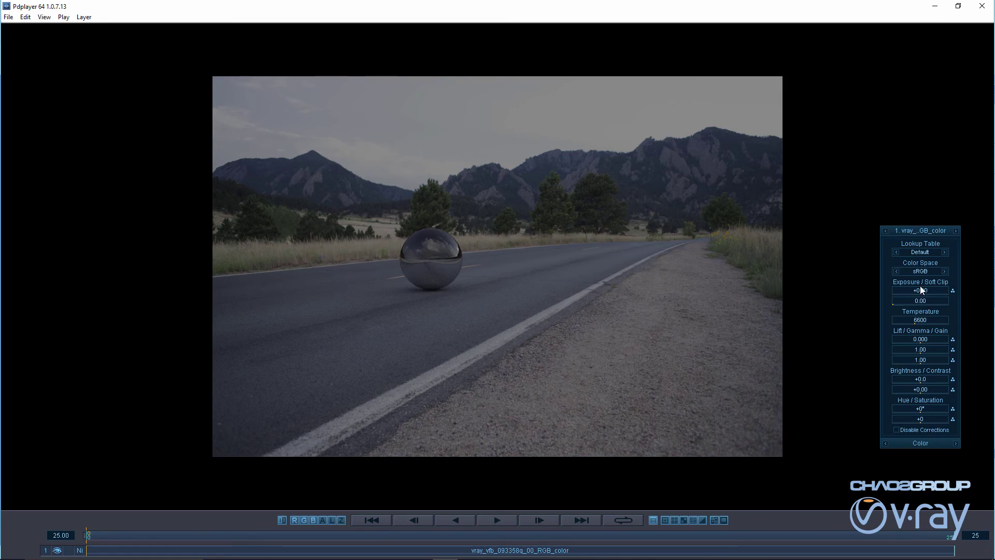
{"action": "scroll", "coordinate": [917, 291], "scroll_direction": "up", "scroll_amount": 3}
{"action": "left_click_drag", "start_coordinate": [927, 293], "coordinate": [949, 293]}
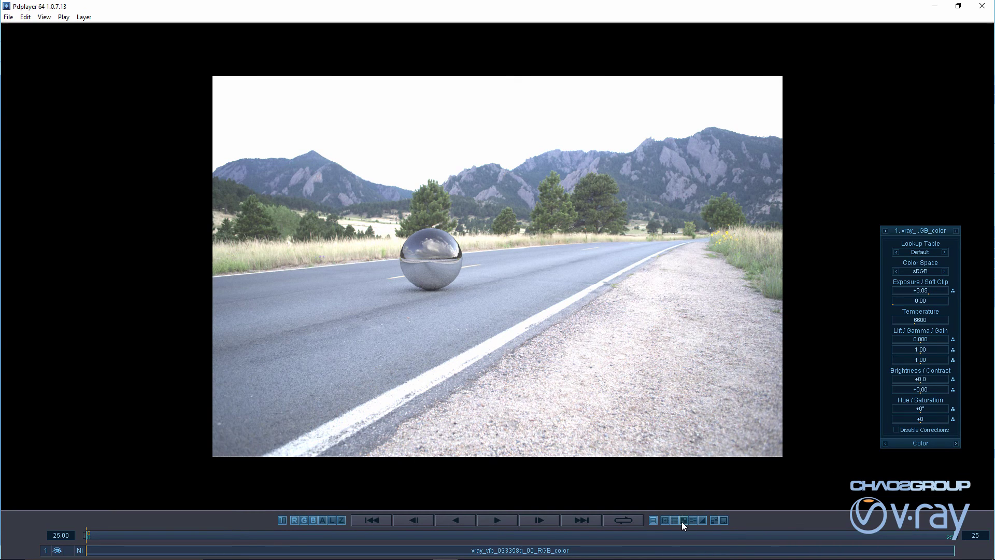
Show a checkerboard behind the image and set the render layer's alpha mode to Normal Alpha
{"action": "left_click", "coordinate": [702, 519]}
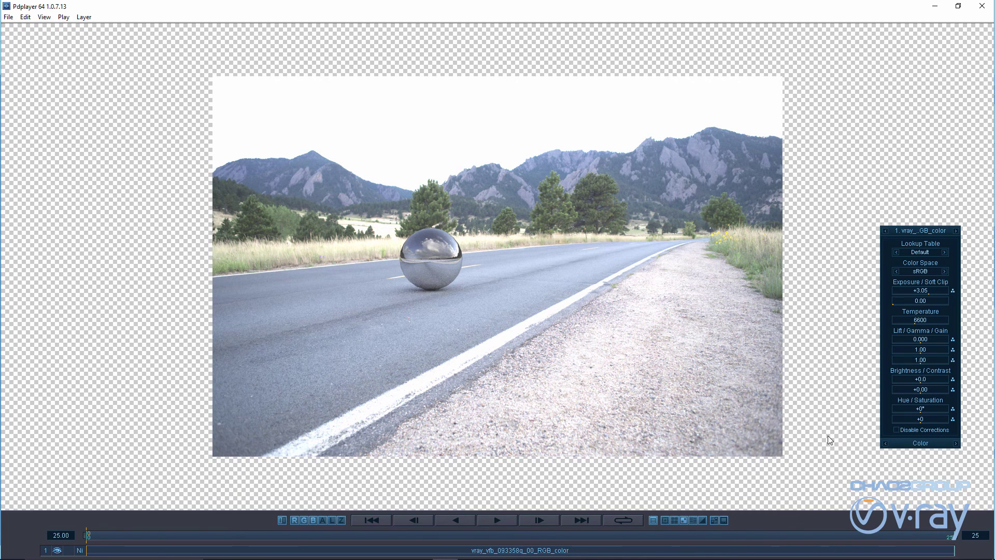
{"action": "left_click", "coordinate": [944, 271]}
{"action": "left_click", "coordinate": [944, 271]}
{"action": "left_click", "coordinate": [956, 443]}
{"action": "left_click", "coordinate": [956, 442]}
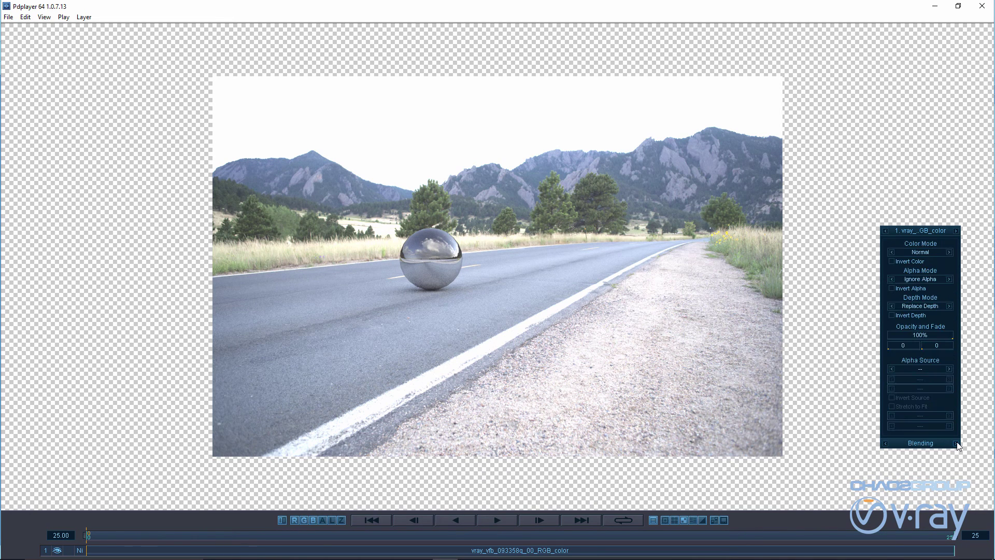
{"action": "left_click", "coordinate": [949, 279]}
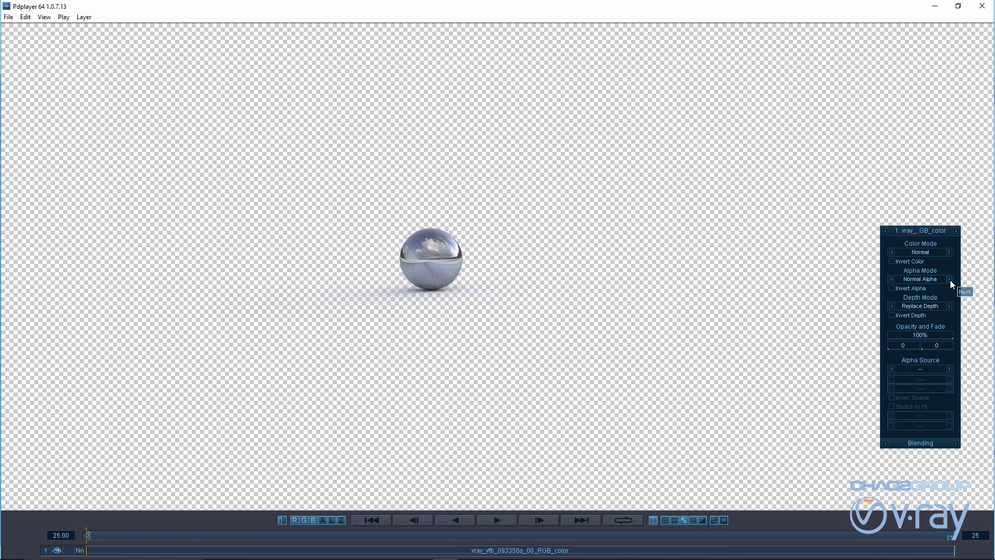
Add the road photo _MG_0536.png from the background folder as a layer beneath the render
{"action": "double_click", "coordinate": [77, 152]}
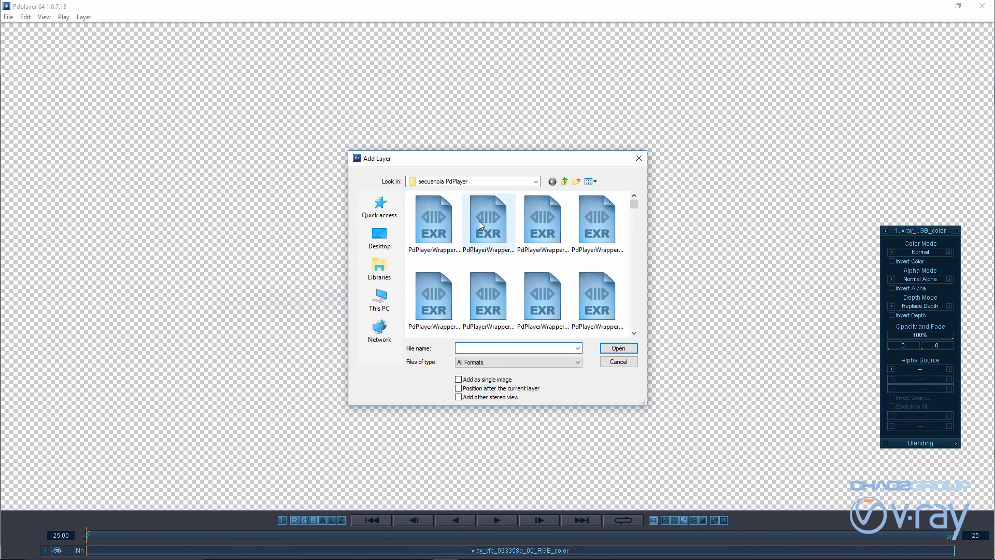
{"action": "left_click", "coordinate": [565, 181]}
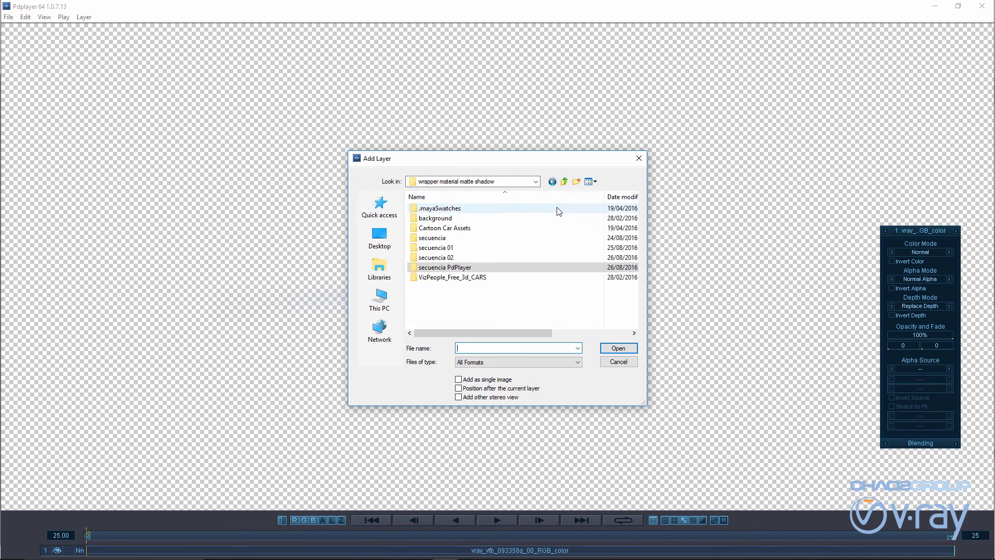
{"action": "double_click", "coordinate": [515, 215]}
{"action": "left_click", "coordinate": [534, 224]}
{"action": "left_click", "coordinate": [612, 348]}
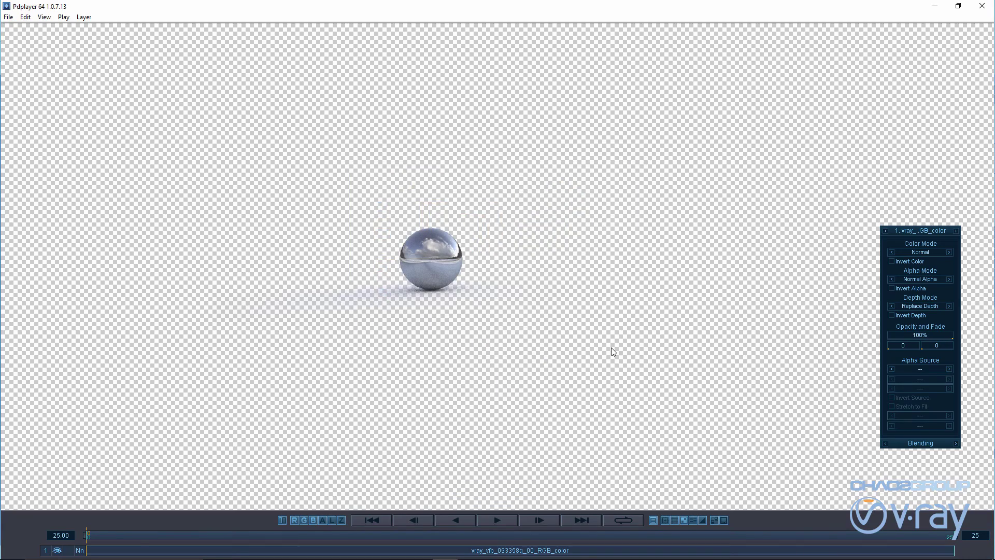
{"action": "left_click_drag", "start_coordinate": [101, 545], "coordinate": [102, 553]}
{"action": "scroll", "coordinate": [494, 365], "scroll_direction": "down", "scroll_amount": 1}
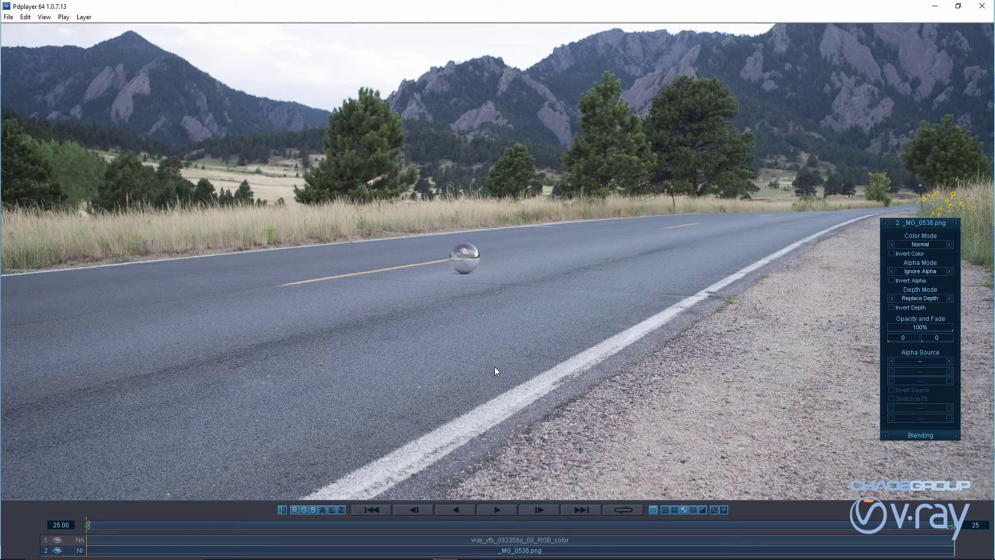
{"action": "scroll", "coordinate": [363, 384], "scroll_direction": "up", "scroll_amount": 1}
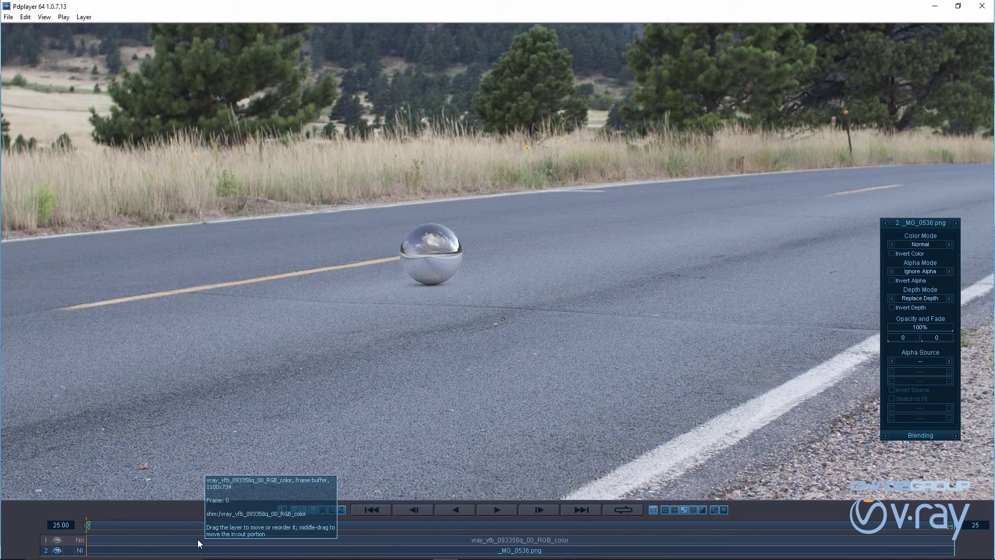
Scale the _MG_0536.png background layer to 27% in its placement settings
{"action": "left_click", "coordinate": [956, 436]}
{"action": "left_click", "coordinate": [956, 436]}
{"action": "left_click", "coordinate": [956, 436]}
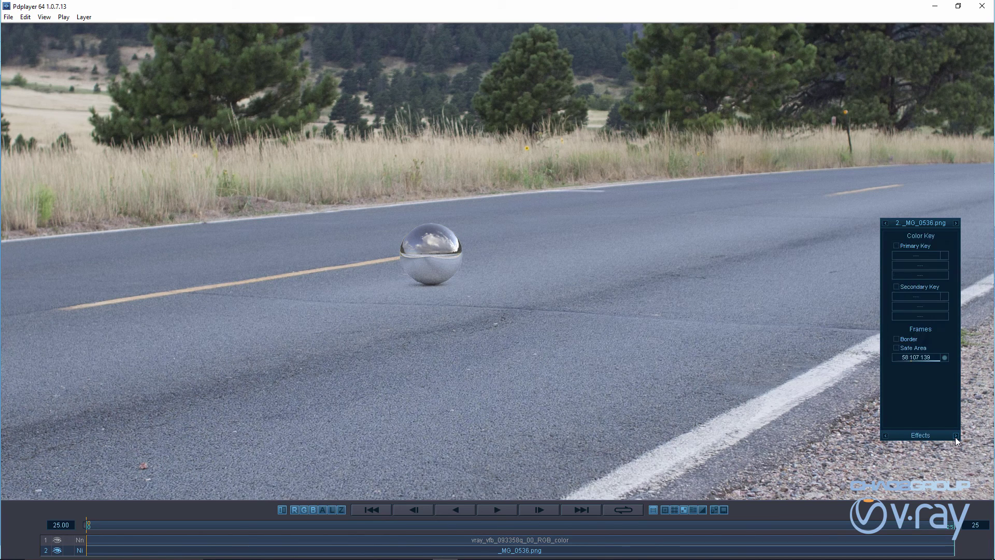
{"action": "left_click", "coordinate": [956, 436]}
{"action": "left_click", "coordinate": [956, 436]}
{"action": "left_click", "coordinate": [956, 436]}
{"action": "left_click", "coordinate": [956, 437]}
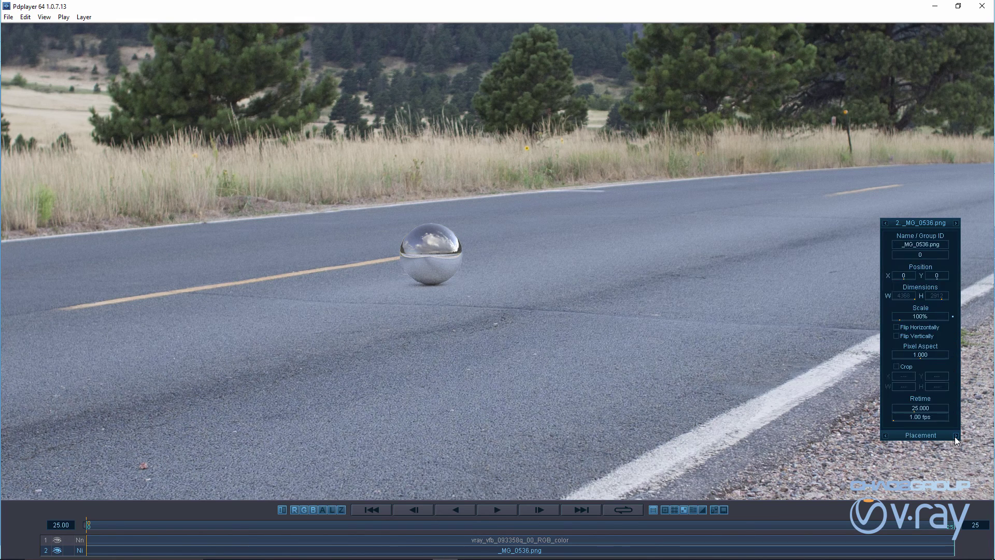
{"action": "left_click_drag", "start_coordinate": [922, 318], "coordinate": [886, 318]}
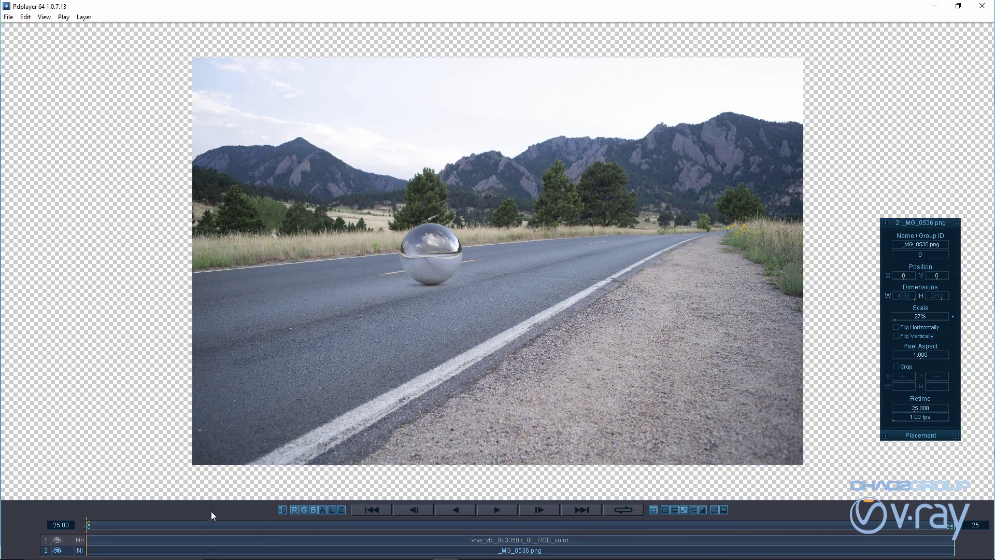
Set the render layer's exposure to +2.35 and nudge the sphere slightly into place over the road photo
{"action": "left_click", "coordinate": [210, 539]}
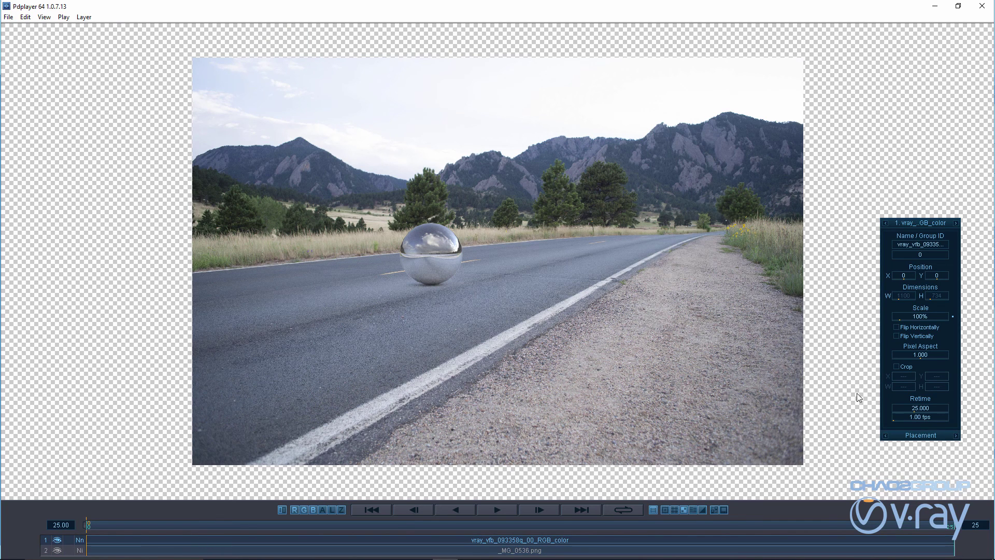
{"action": "left_click", "coordinate": [955, 435]}
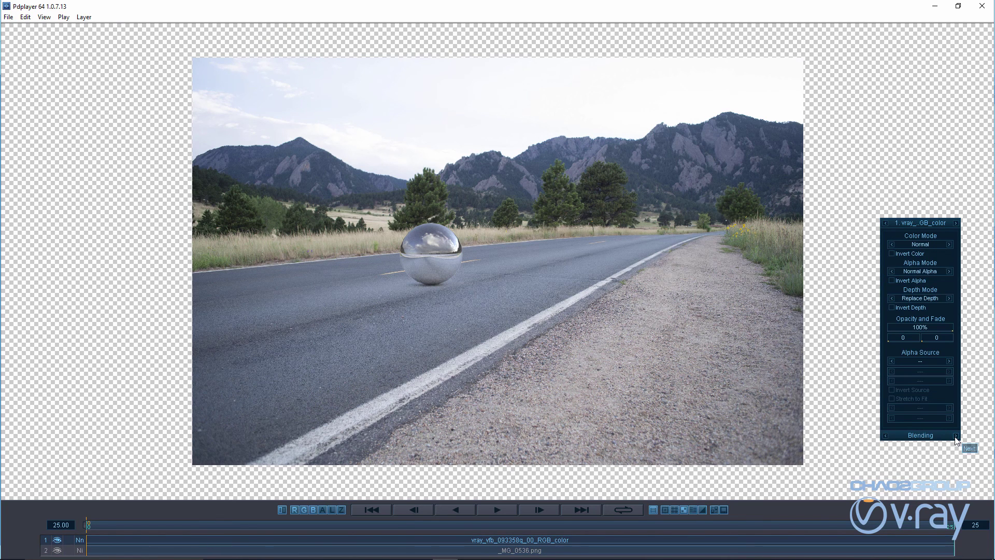
{"action": "left_click", "coordinate": [955, 435]}
{"action": "left_click", "coordinate": [956, 435]}
{"action": "left_click", "coordinate": [956, 435]}
{"action": "left_click", "coordinate": [955, 436]}
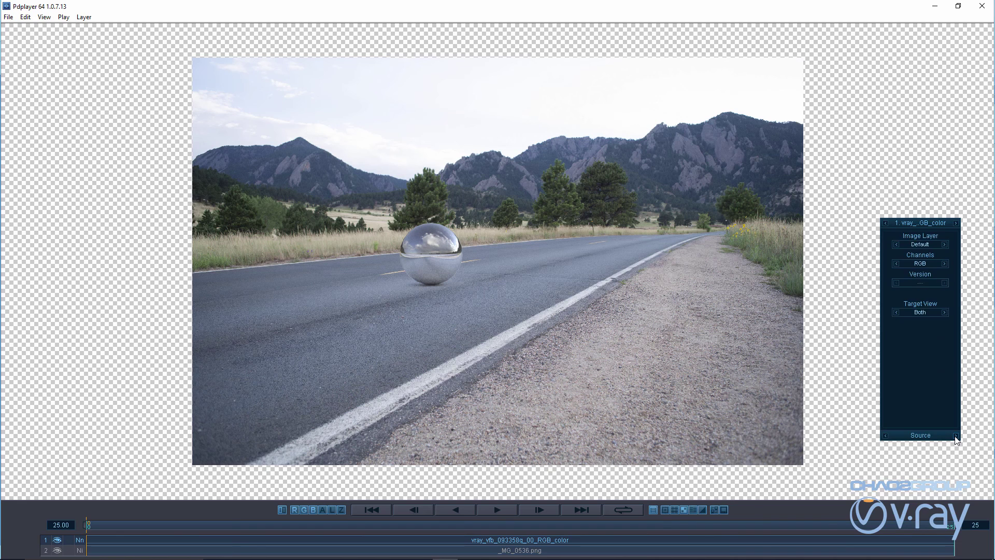
{"action": "left_click", "coordinate": [955, 435]}
{"action": "left_click", "coordinate": [955, 436]}
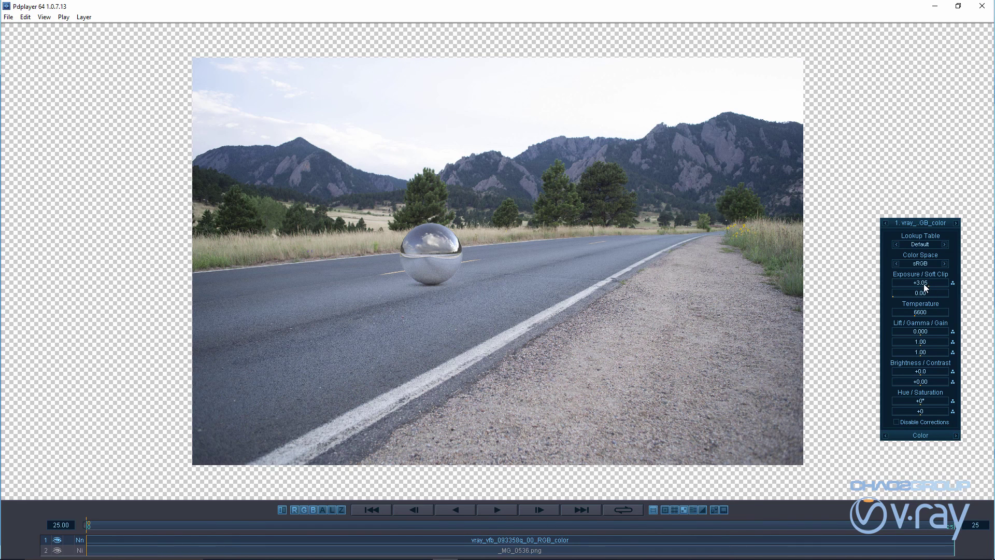
{"action": "left_click_drag", "start_coordinate": [923, 284], "coordinate": [918, 282]}
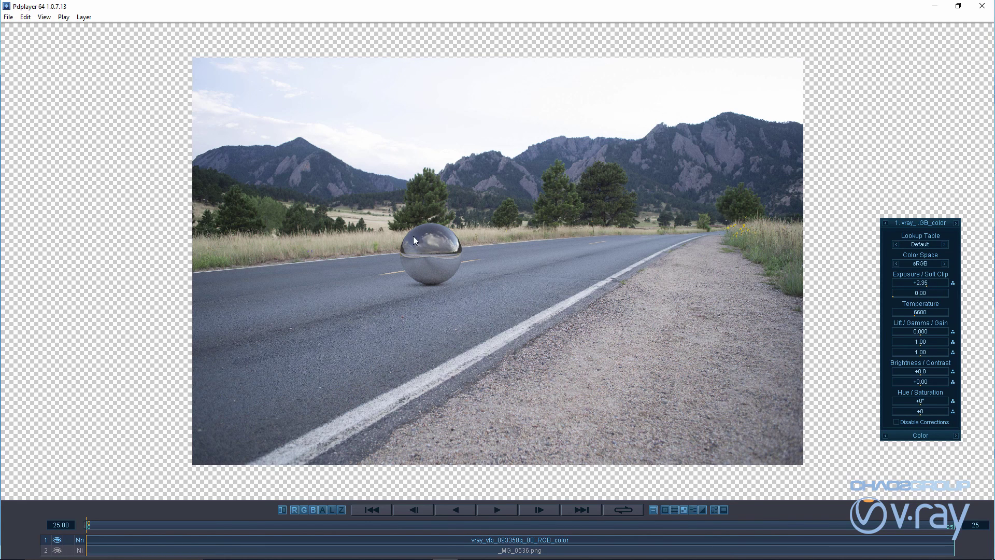
{"action": "left_click_drag", "start_coordinate": [437, 259], "coordinate": [455, 273]}
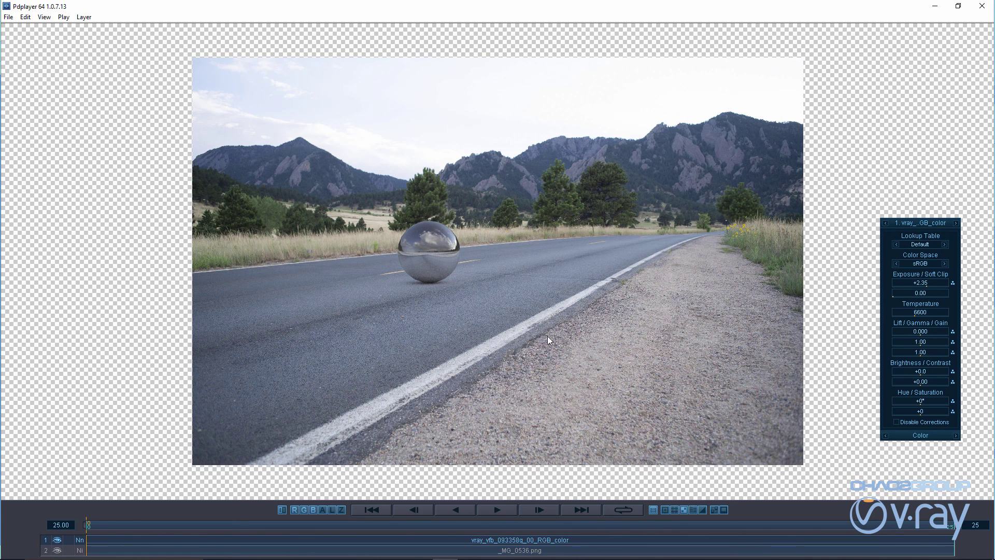
Minimize Pdplayer to return to SketchUp and move the V-Ray frame buffer clear of the progress window
{"action": "left_click", "coordinate": [935, 6]}
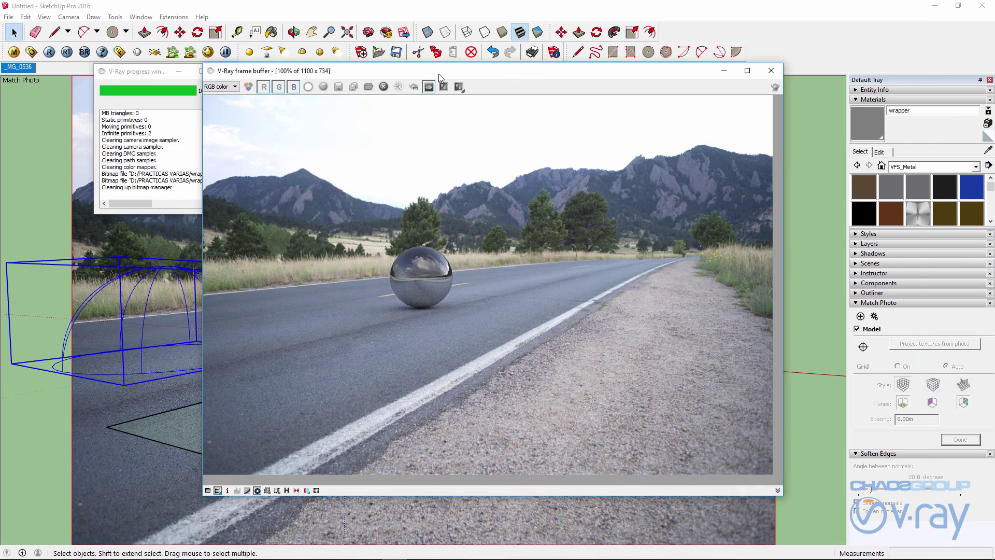
{"action": "left_click_drag", "start_coordinate": [439, 74], "coordinate": [530, 69]}
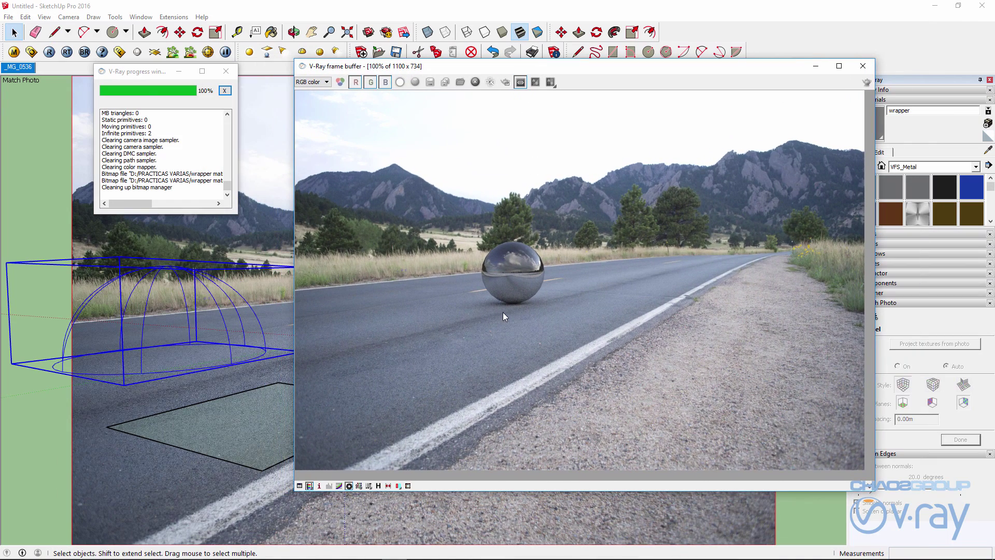